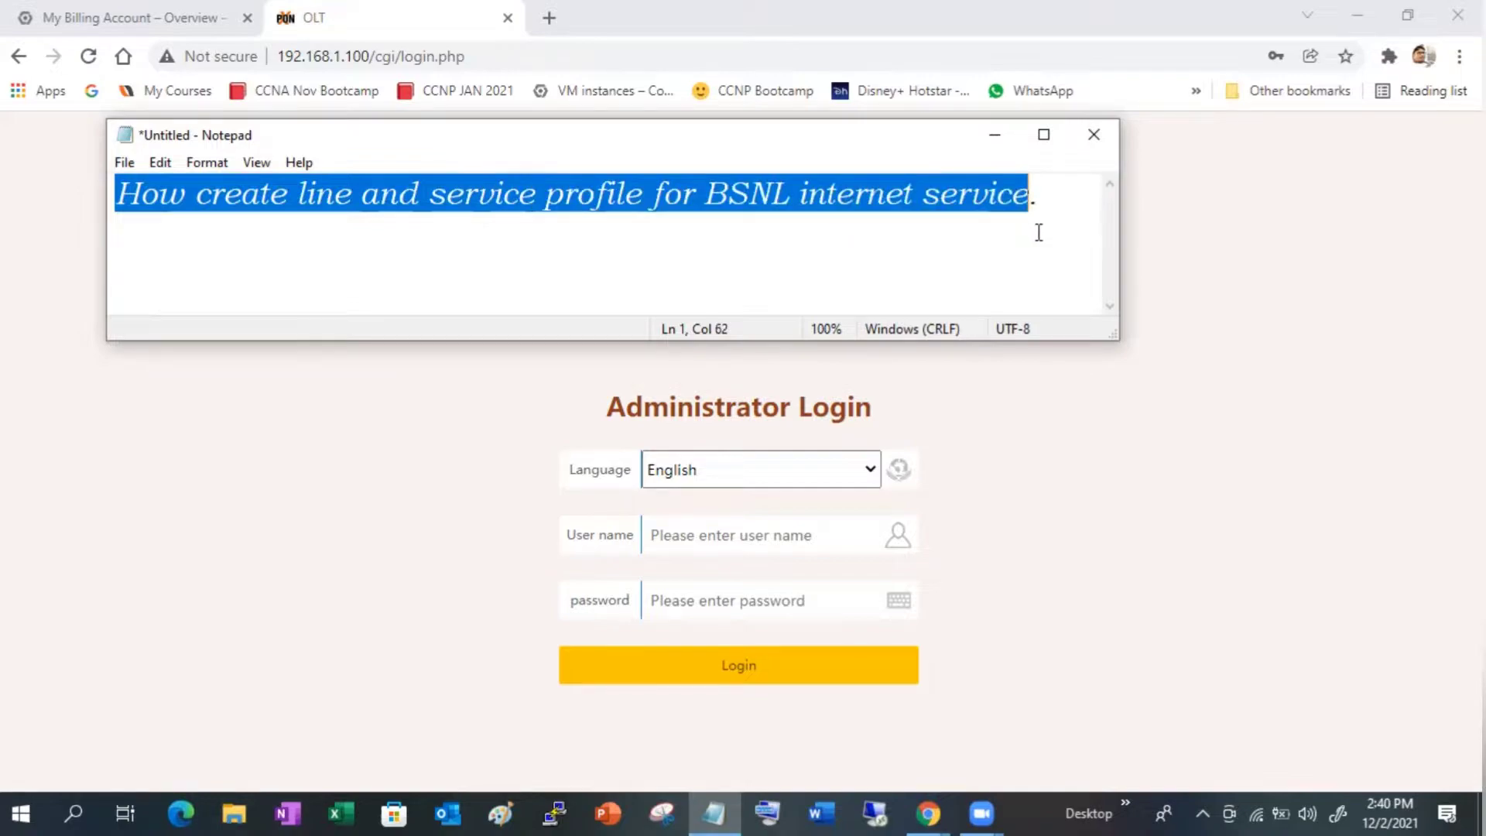
# - Add a new line below the Notepad title about BSNL line and service profiles
pyautogui.click(1039, 229)
pyautogui.press('Return')
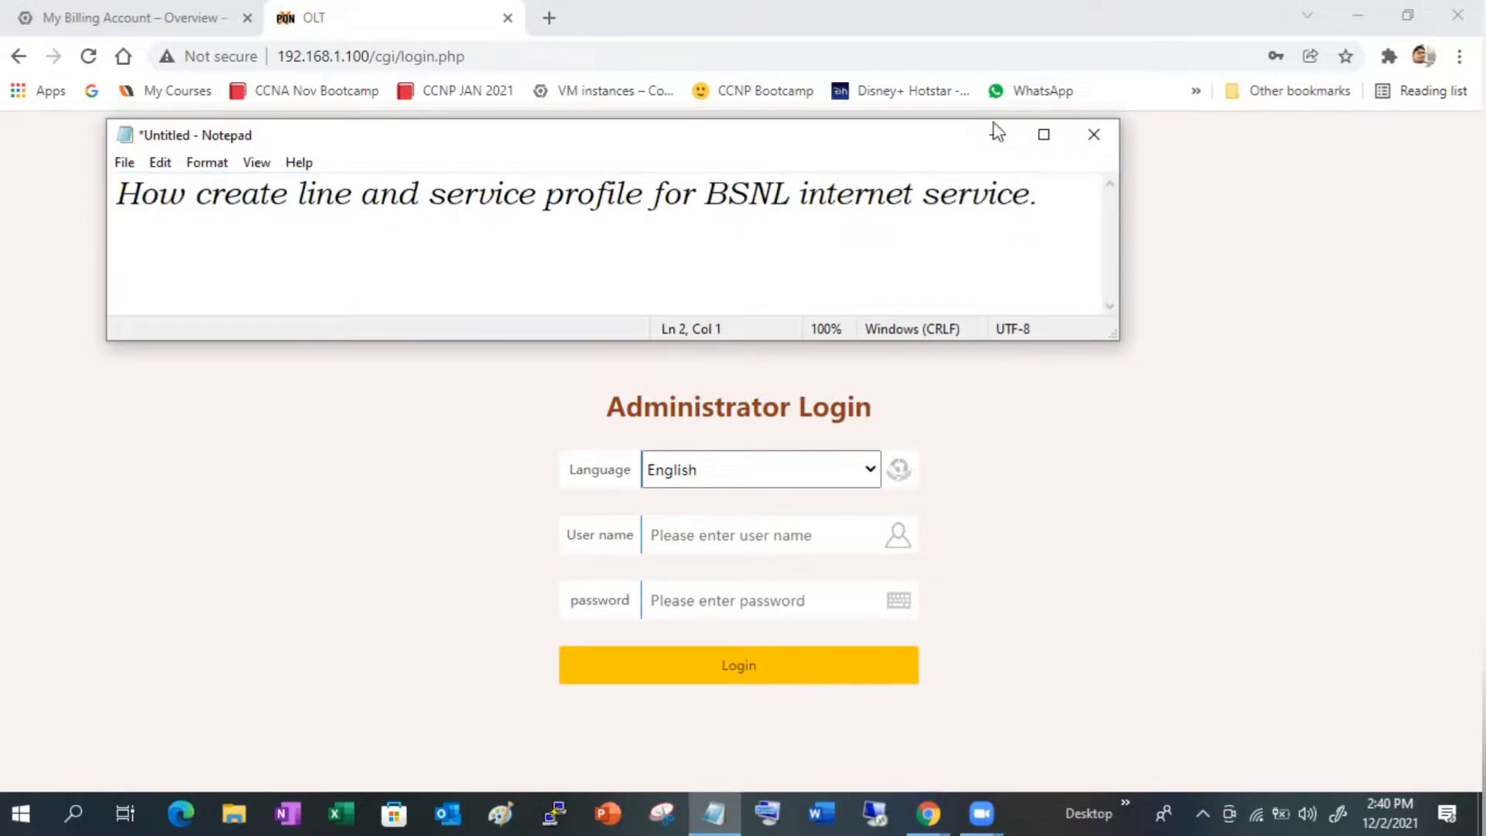
# - Log in to the OLT web page as root with the administrator password and dismiss Chrome's password warning
pyautogui.click(994, 135)
pyautogui.click(822, 526)
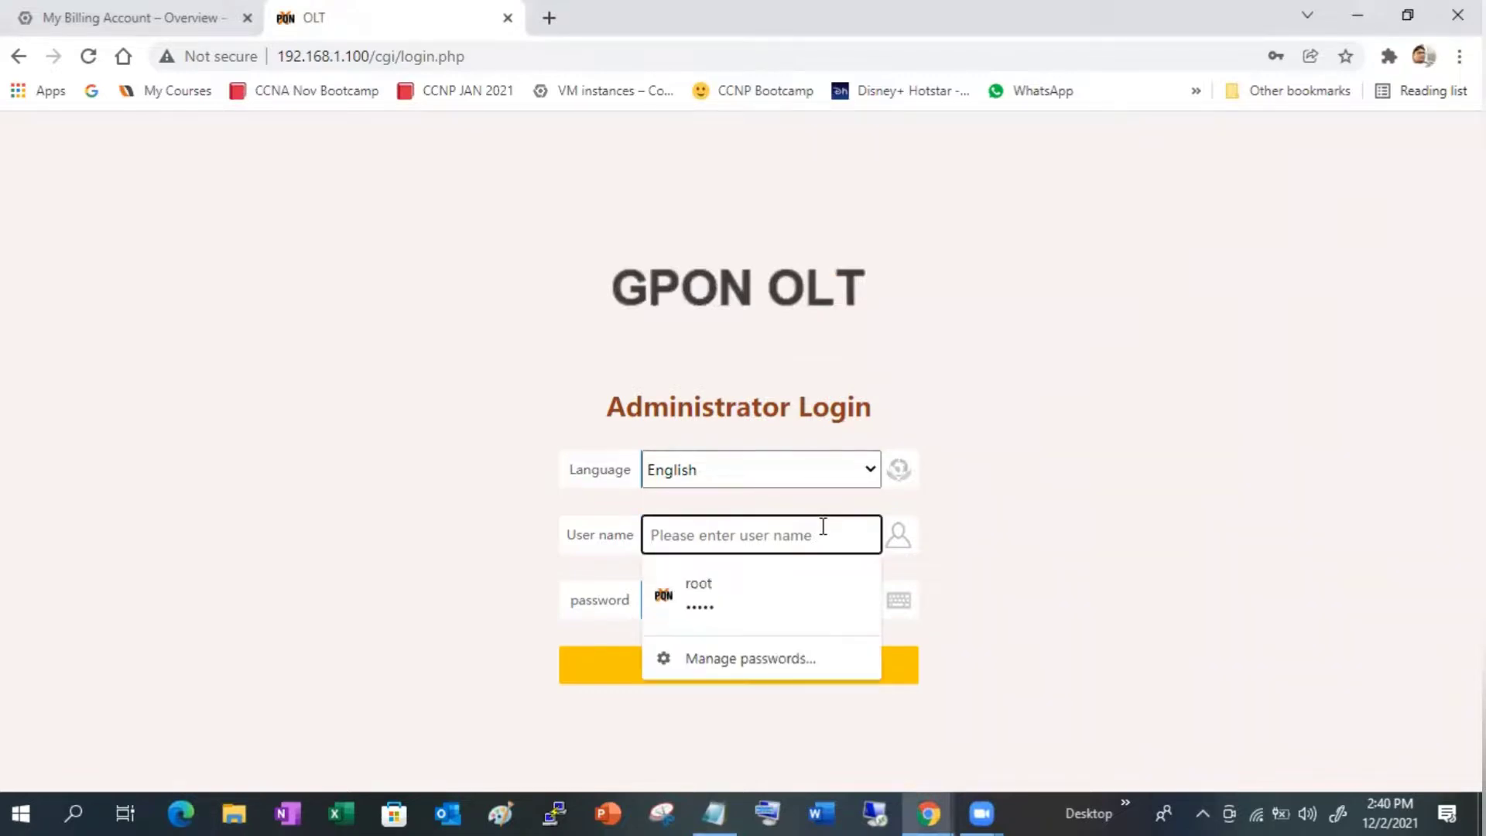
pyautogui.write('root')
pyautogui.press('Tab')
pyautogui.write('ad')
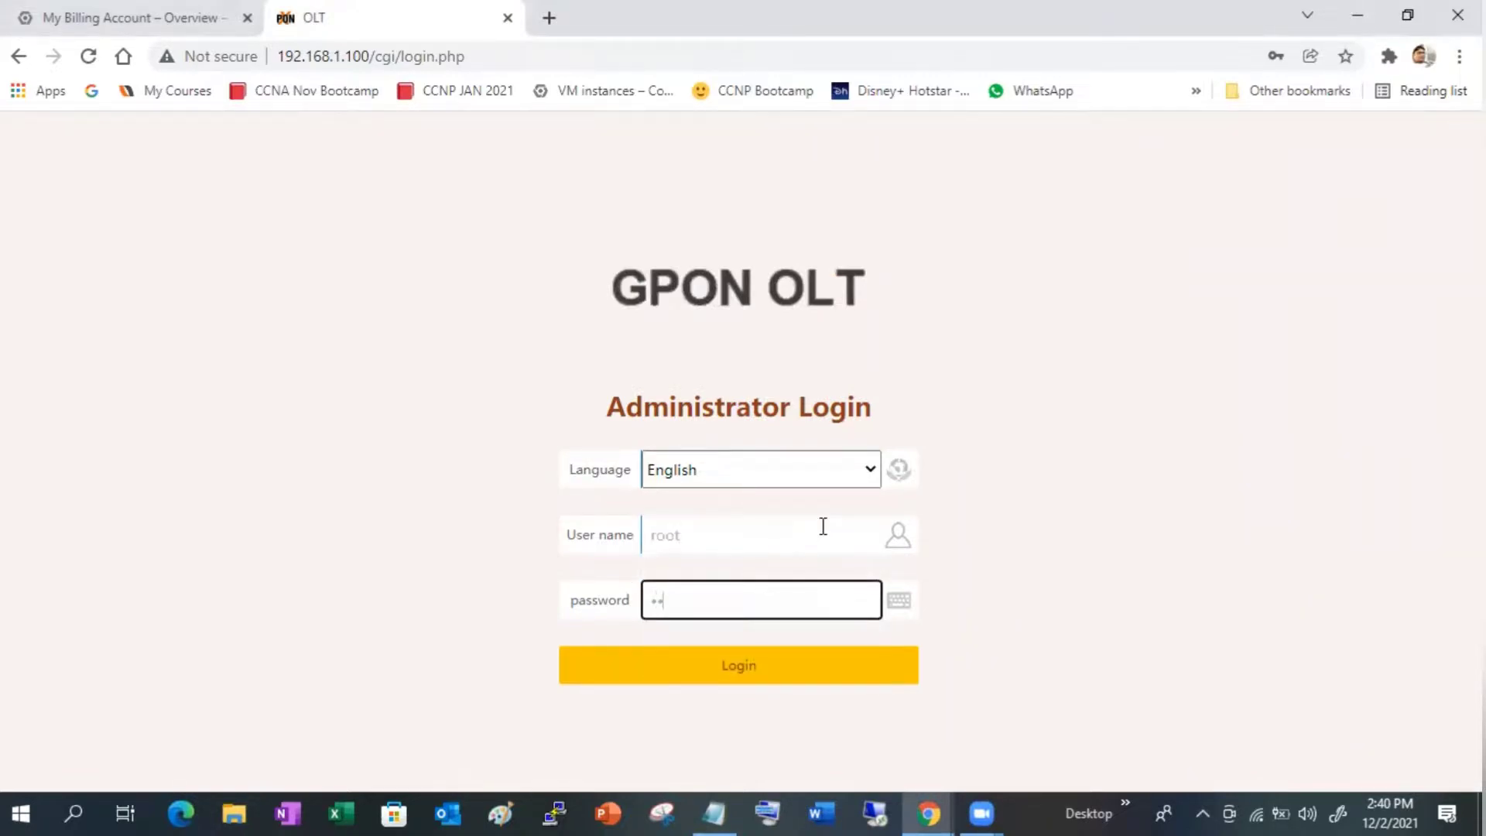
pyautogui.write('min')
pyautogui.press('Return')
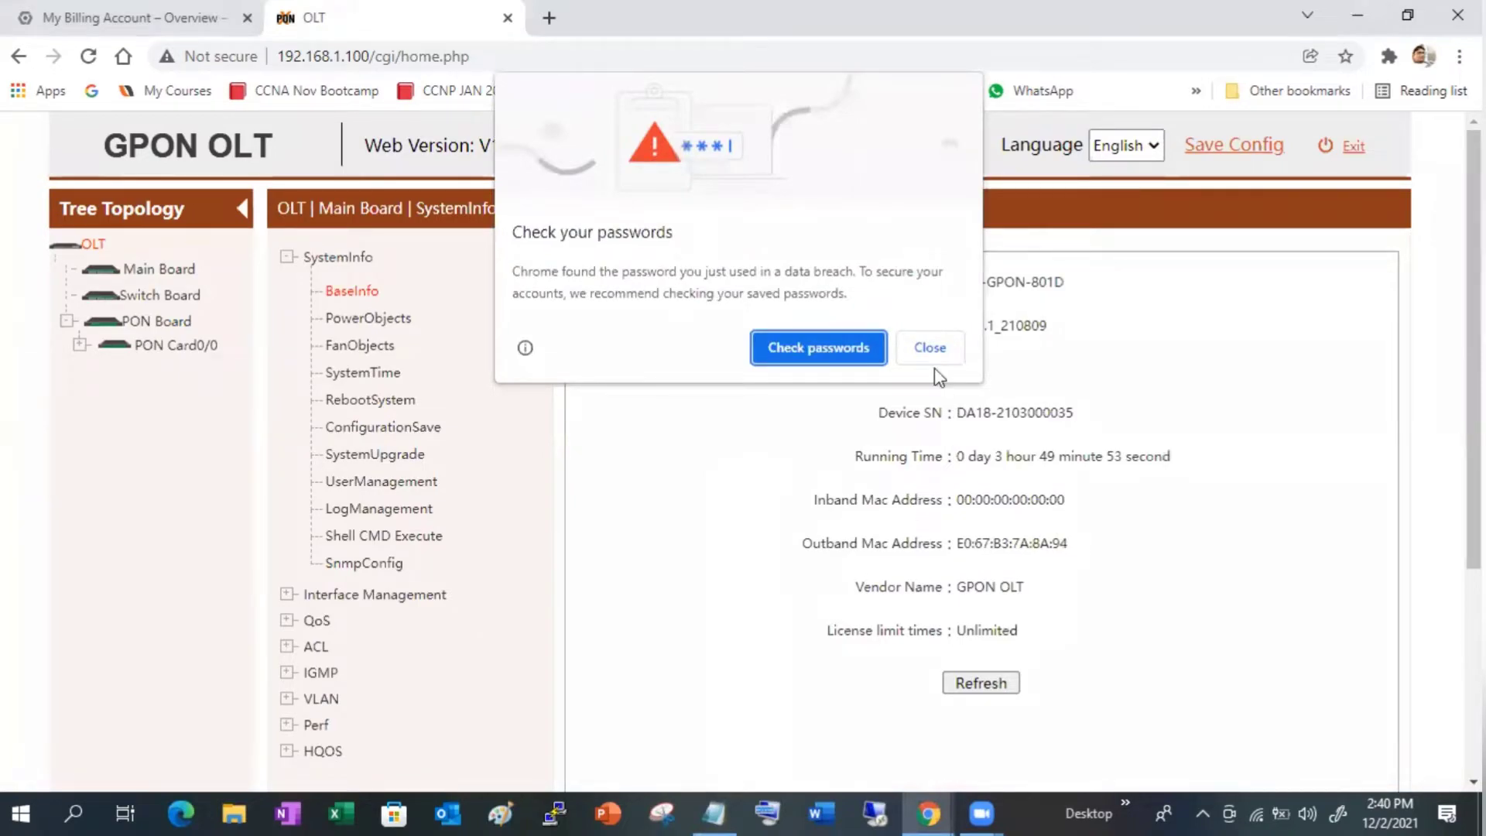
pyautogui.click(930, 347)
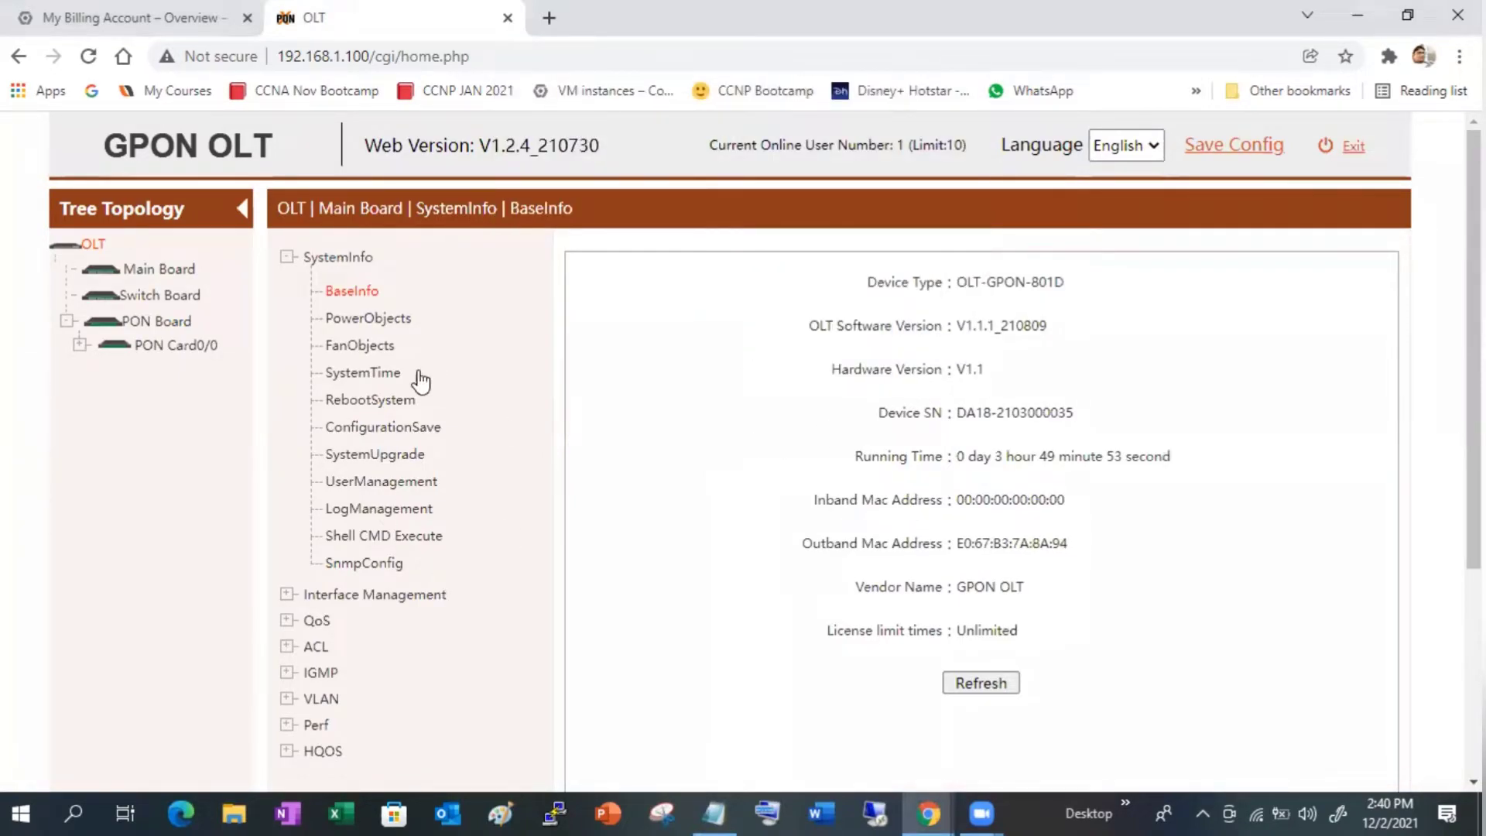
# - Open the PON board's DBA profile settings and review the existing dba-profile_1 with ID 1
pyautogui.click(151, 325)
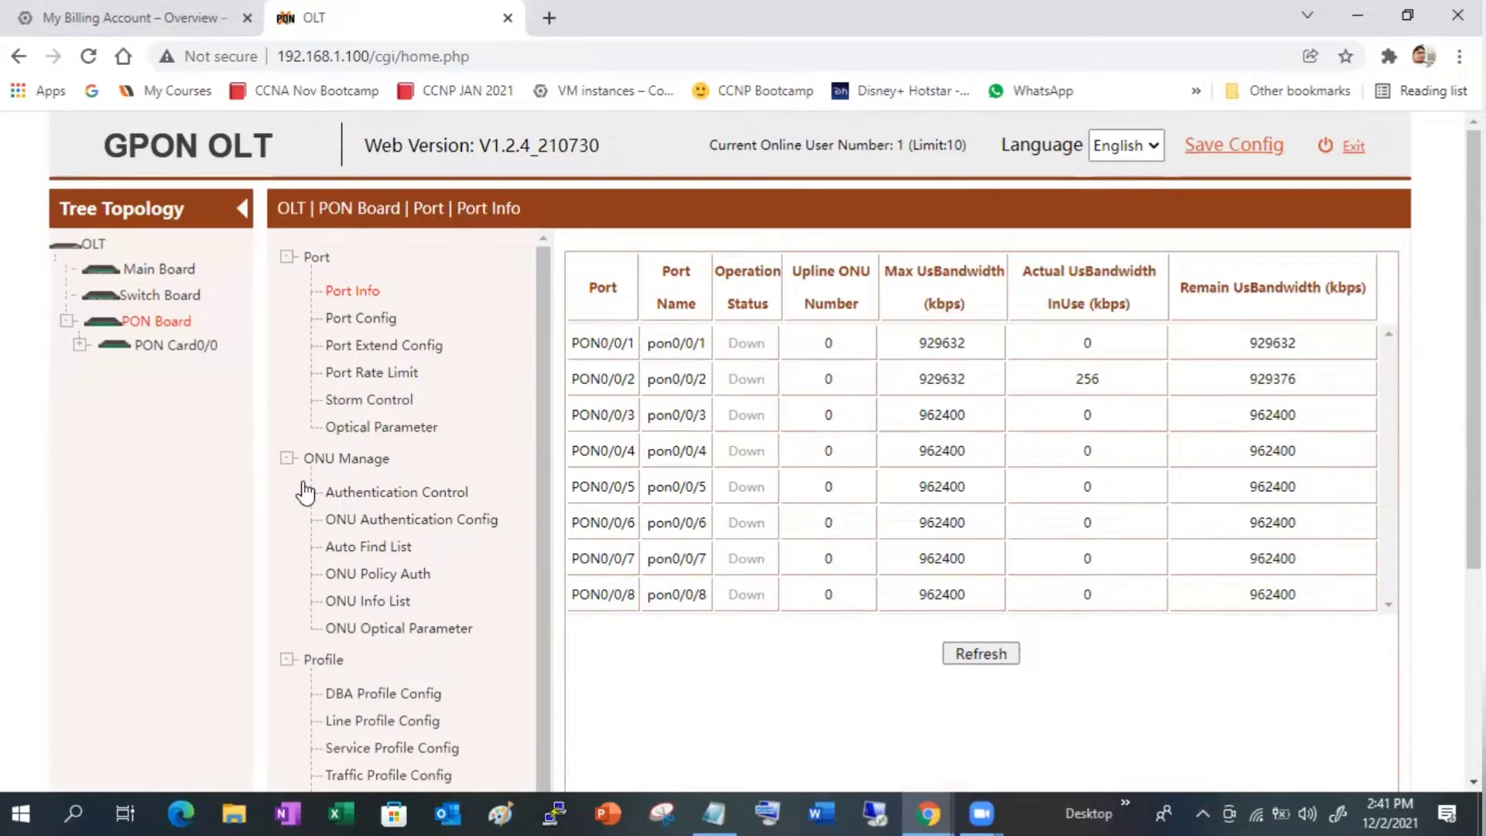
pyautogui.click(398, 694)
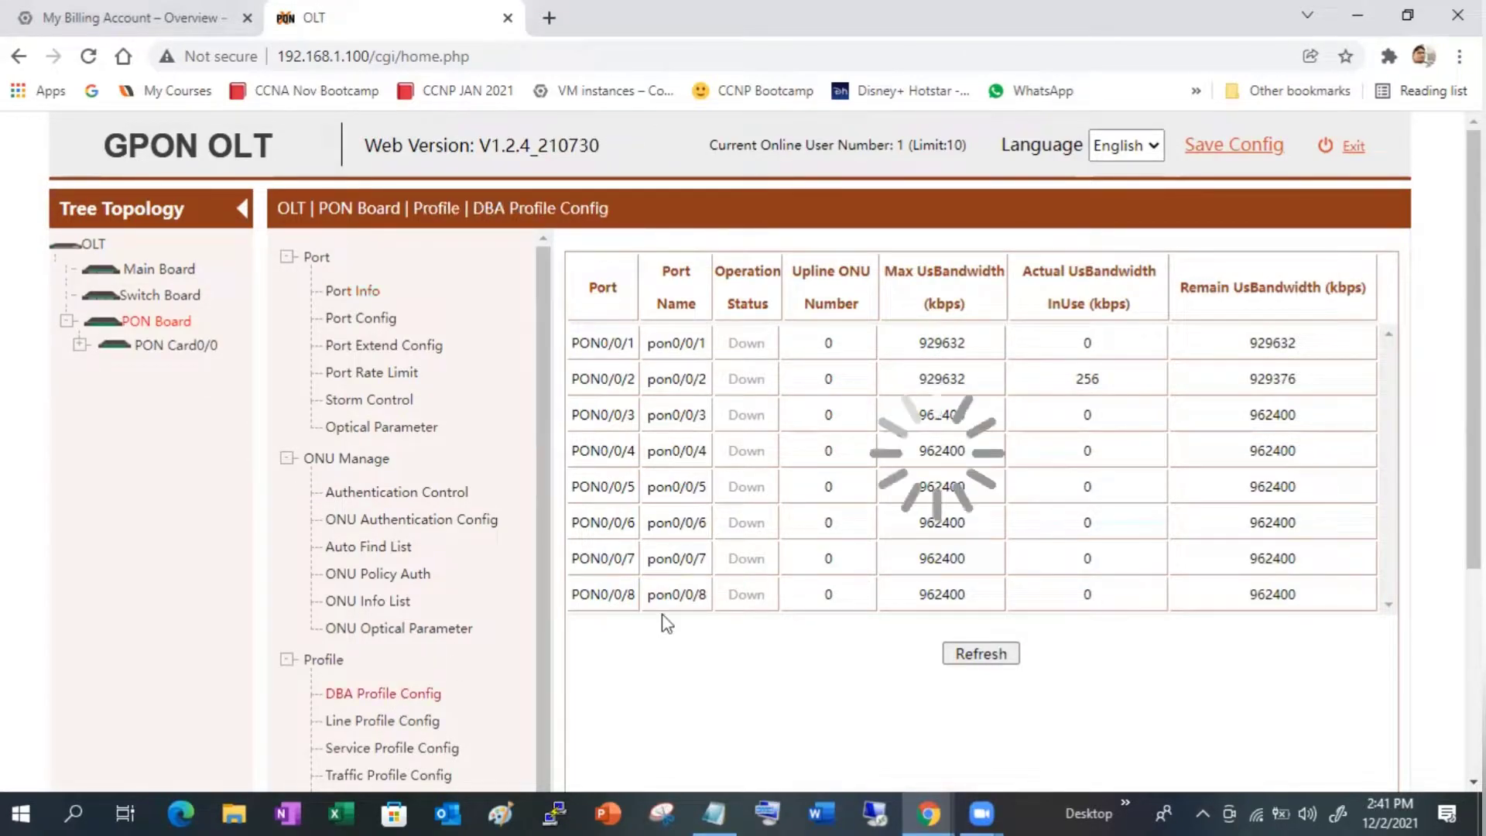
pyautogui.moveTo(715, 373); pyautogui.dragTo(818, 380)
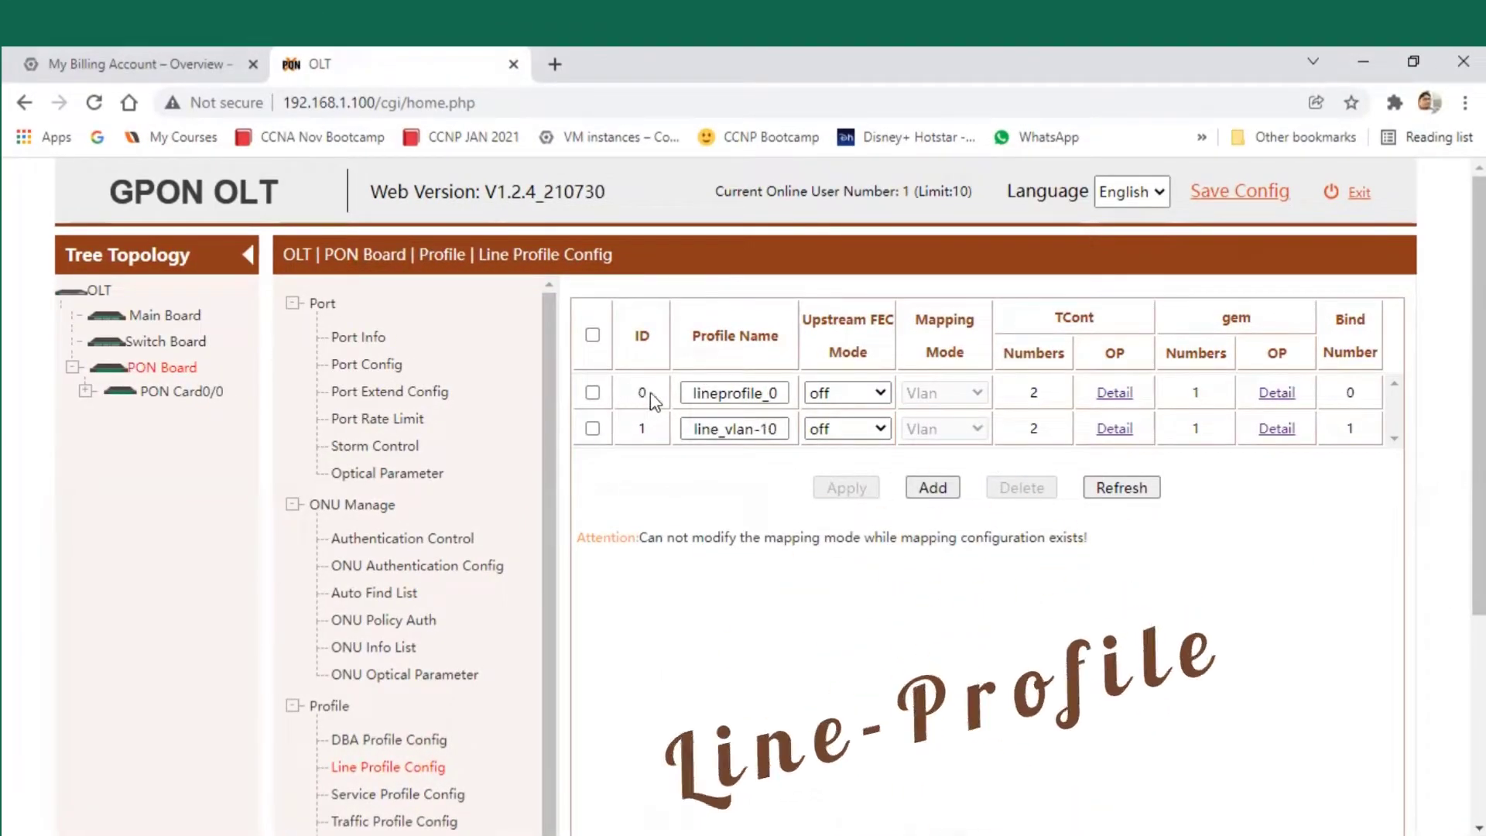
pyautogui.moveTo(625, 424); pyautogui.dragTo(648, 438)
pyautogui.click(664, 480)
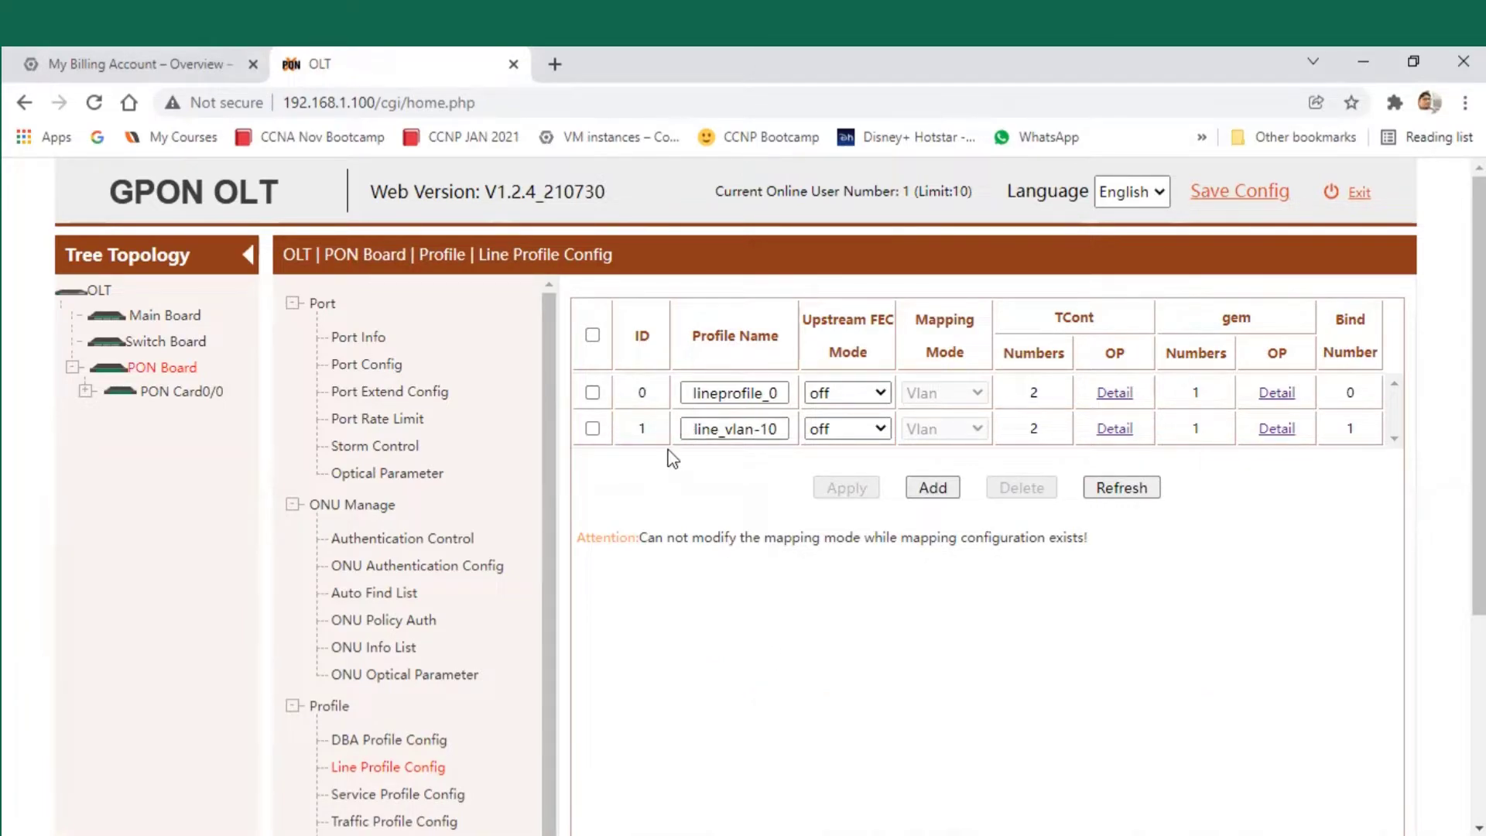
pyautogui.click(671, 485)
# - Add line profile ID 2, renaming the default lineprofile_2 to Internet_2, and check it in the list
pyautogui.click(934, 489)
pyautogui.click(998, 331)
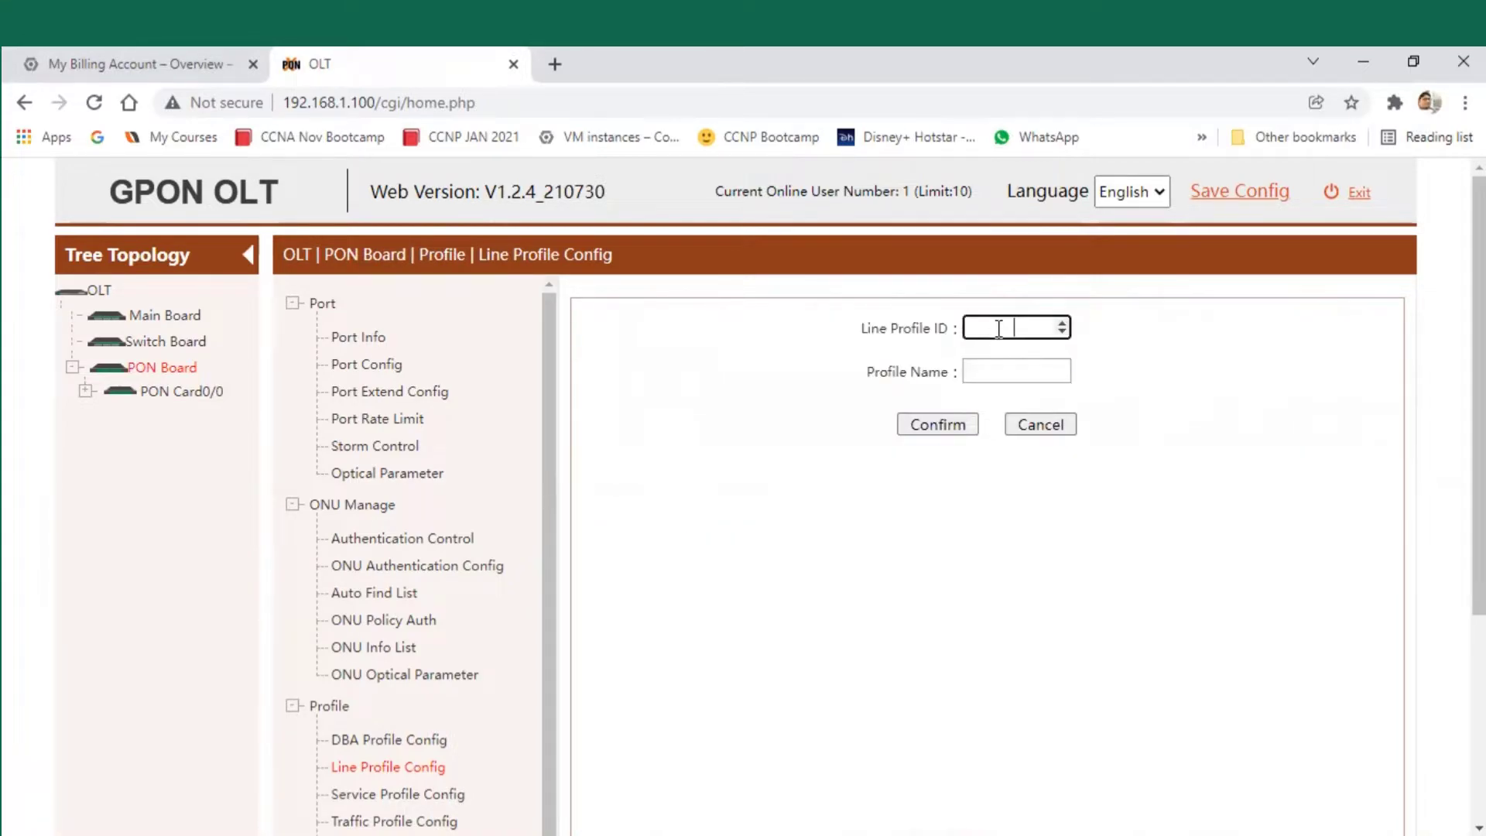
pyautogui.write('2')
pyautogui.click(1031, 371)
pyautogui.write('lineprofile_2')
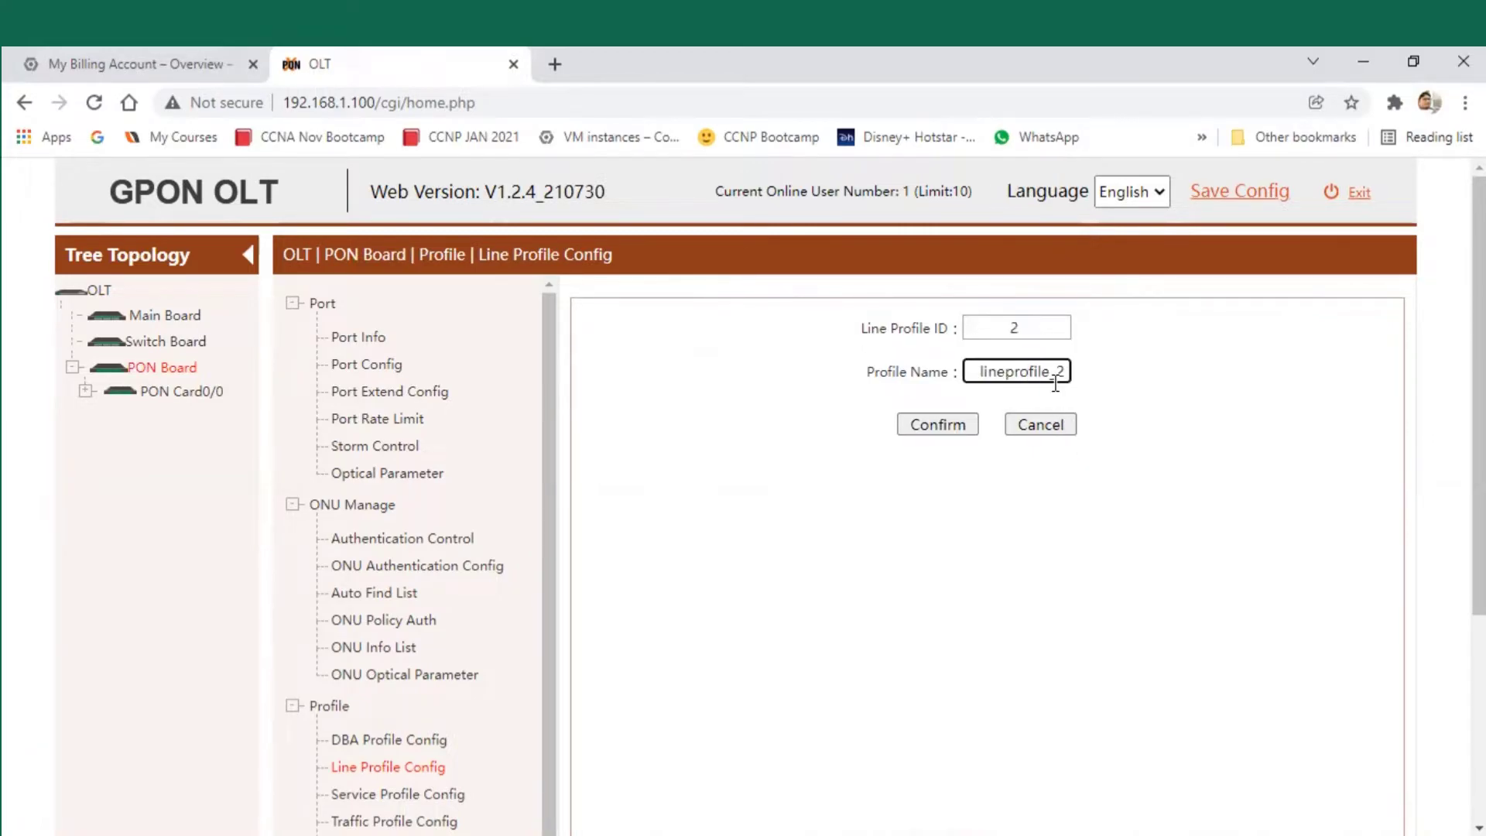
pyautogui.moveTo(1051, 375); pyautogui.dragTo(965, 375)
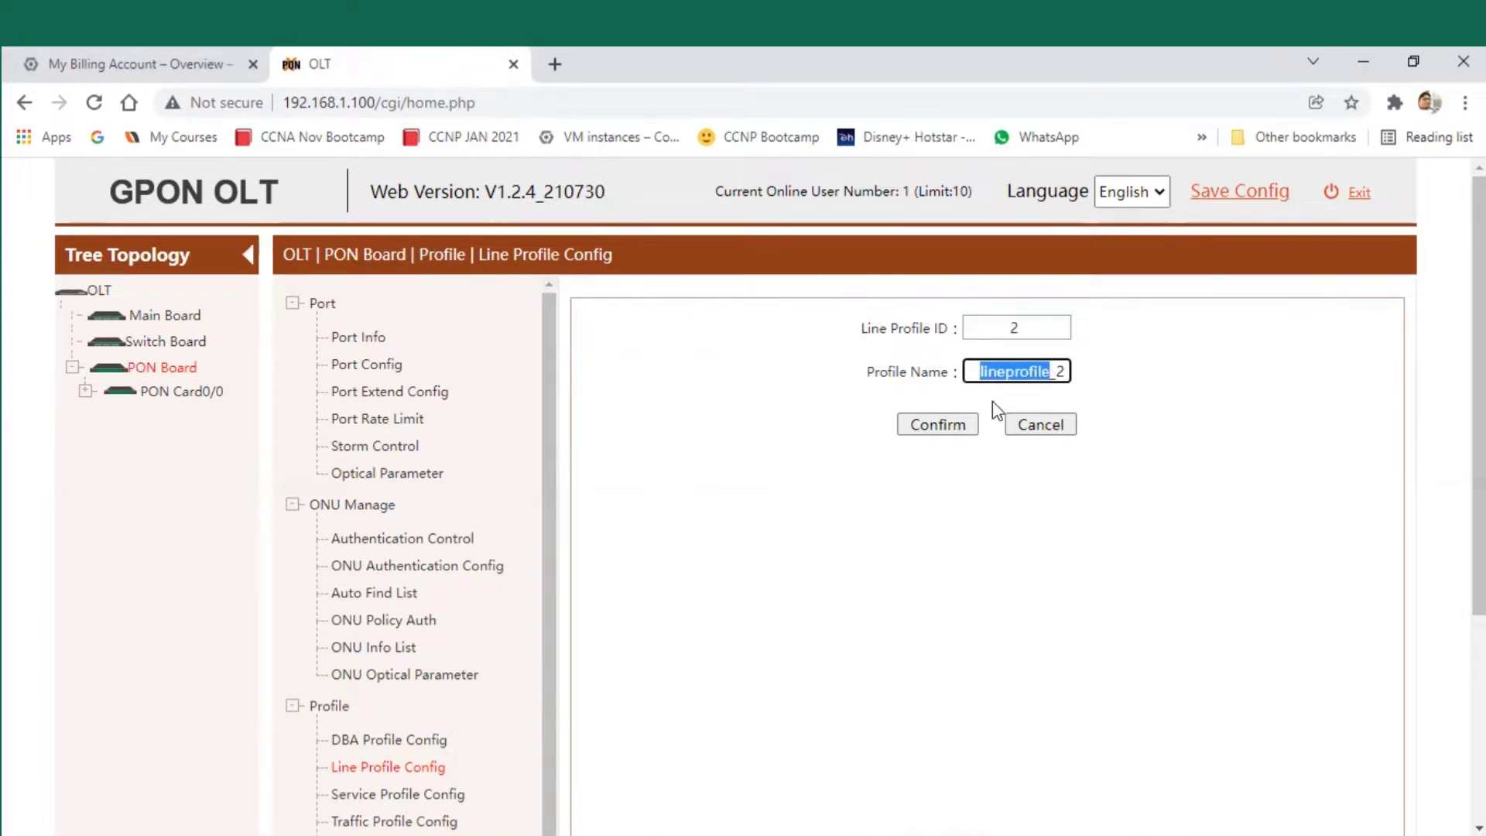
pyautogui.write('Internet')
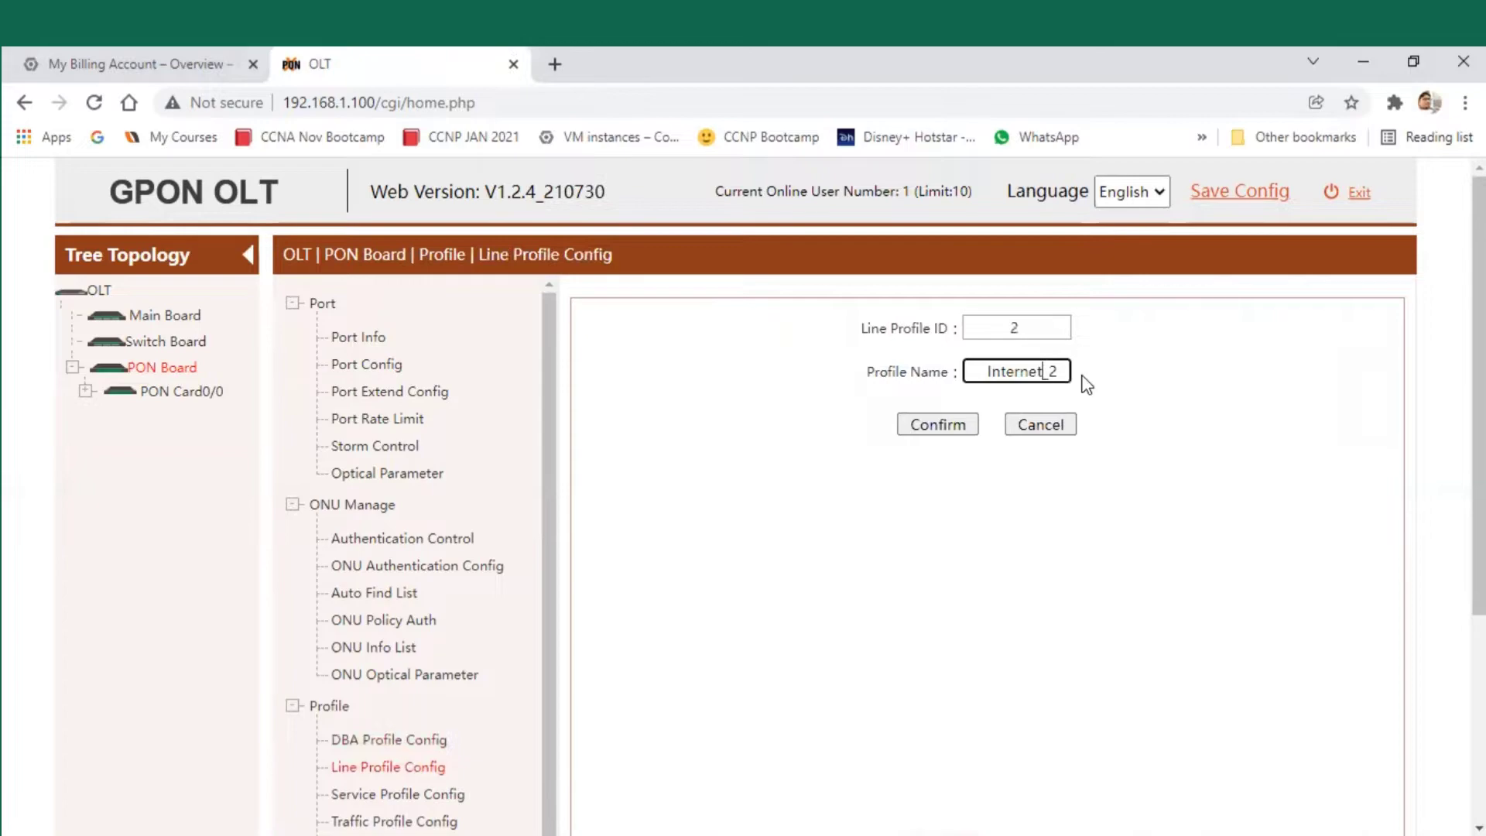
pyautogui.click(933, 425)
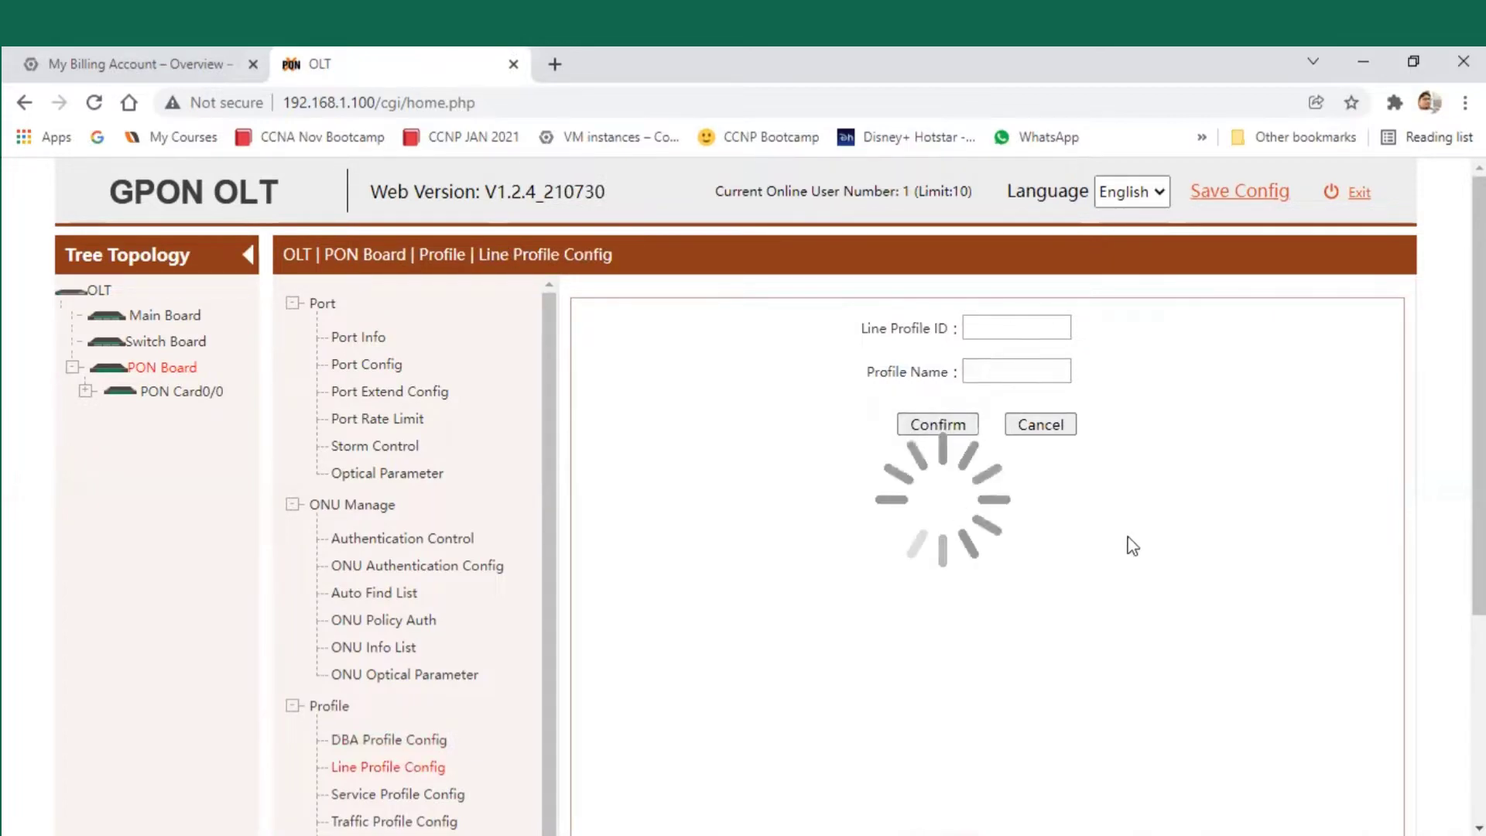
pyautogui.moveTo(782, 466); pyautogui.dragTo(631, 461)
pyautogui.click(1145, 597)
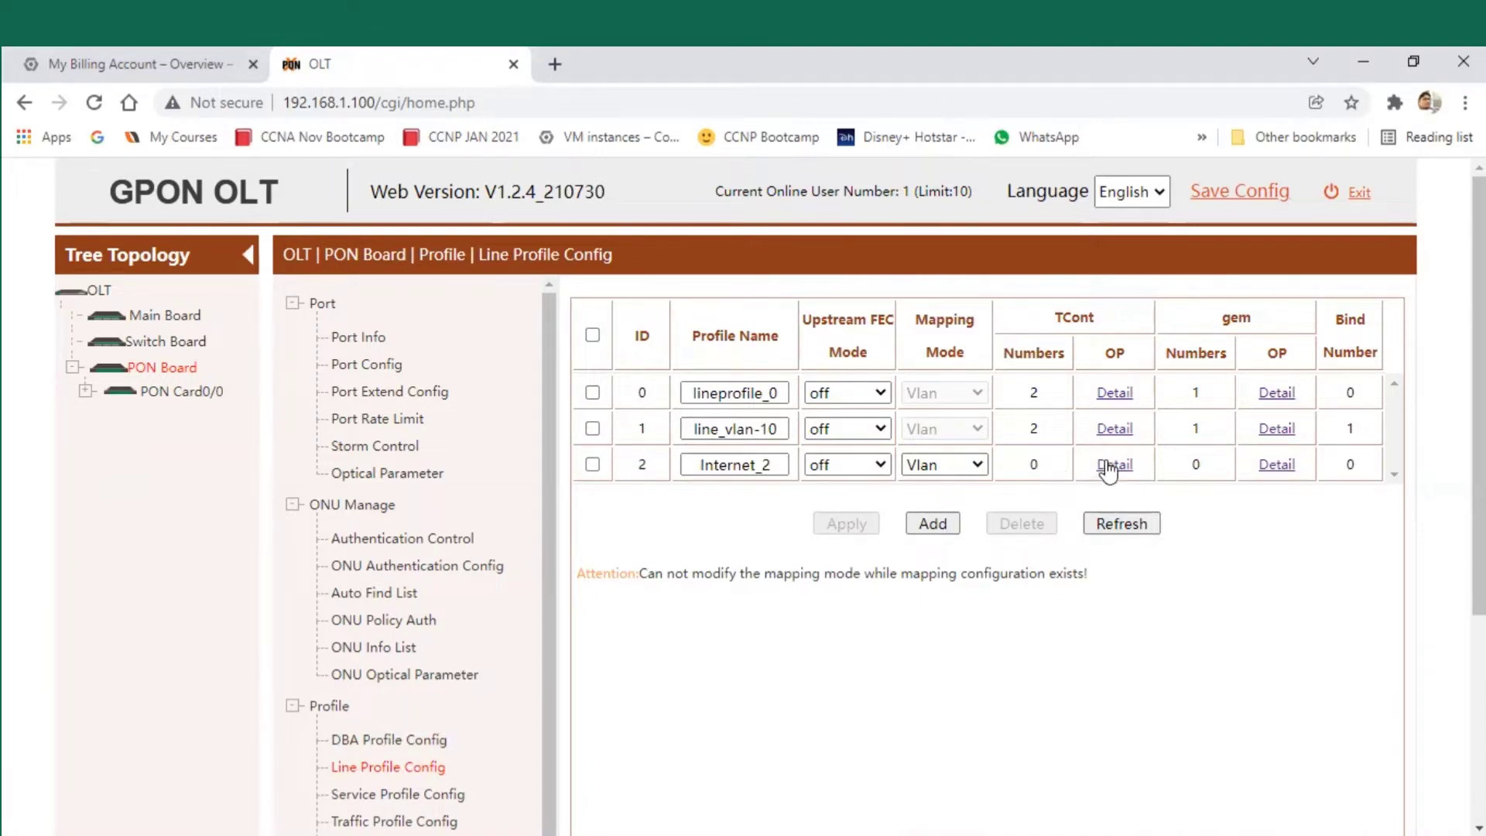
# - Open the TCont details of the Internet_2 line profile, showing the existing tcont 0
pyautogui.moveTo(1101, 461); pyautogui.dragTo(1132, 464)
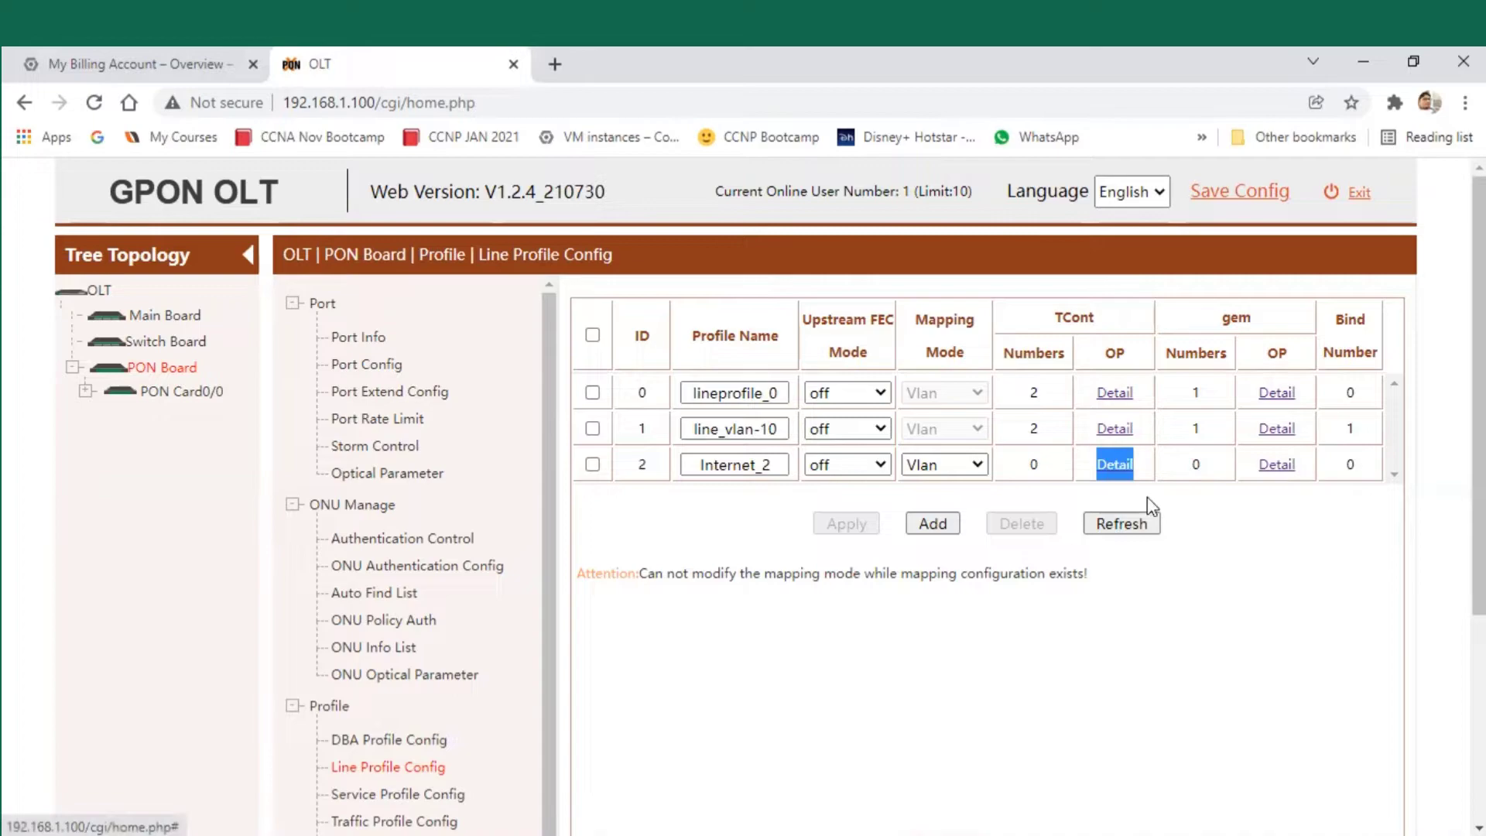
pyautogui.click(1116, 466)
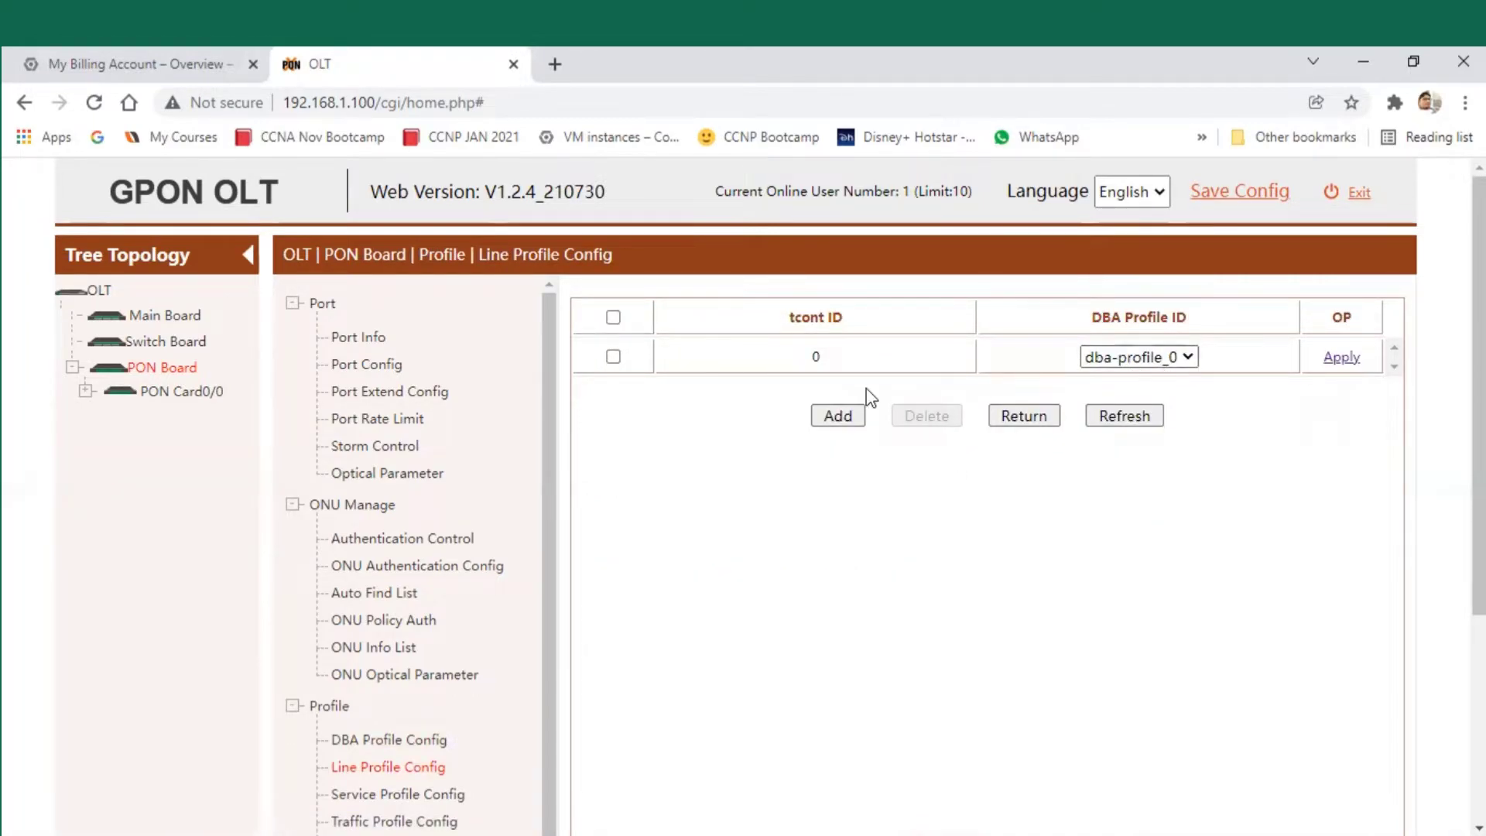
pyautogui.click(801, 364)
pyautogui.click(950, 389)
pyautogui.moveTo(821, 442); pyautogui.dragTo(835, 419)
# - Add tcont 1 using dba-profile_1, acknowledge the Add success message and go back to the profile list
pyautogui.click(834, 422)
pyautogui.click(999, 366)
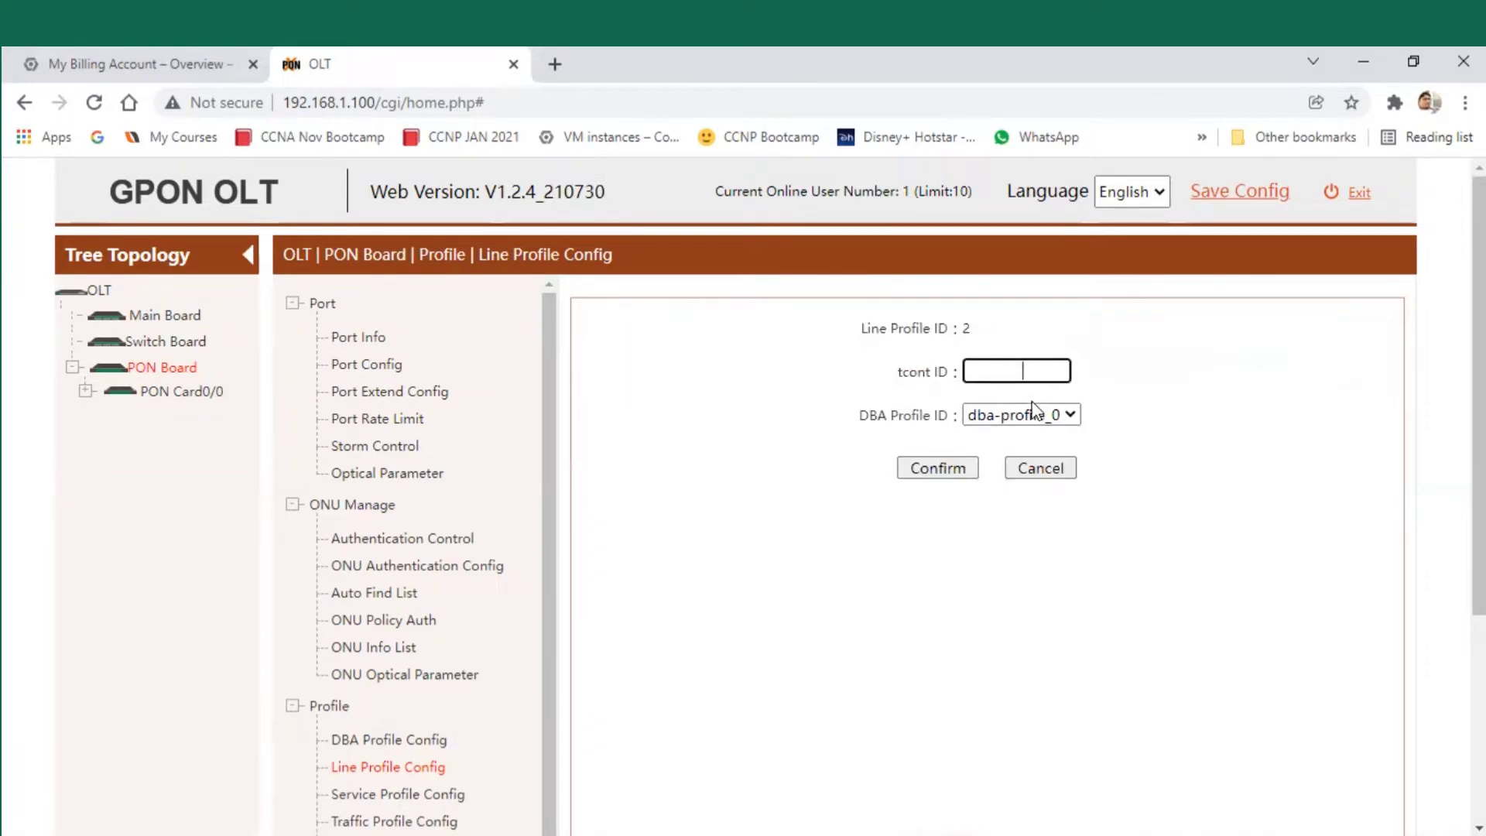
pyautogui.write('1')
pyautogui.click(1054, 428)
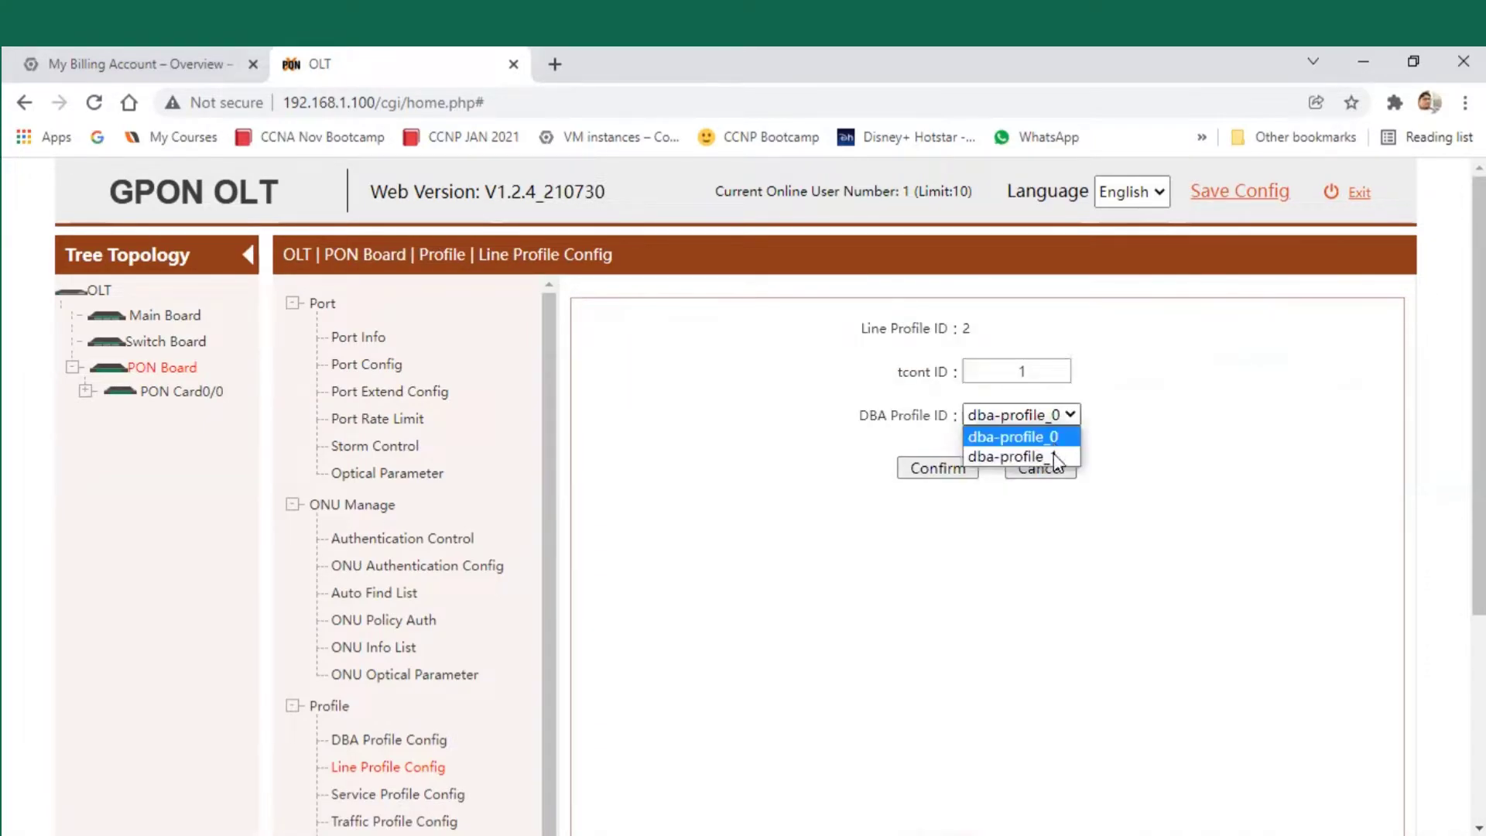
pyautogui.click(1052, 453)
pyautogui.click(946, 468)
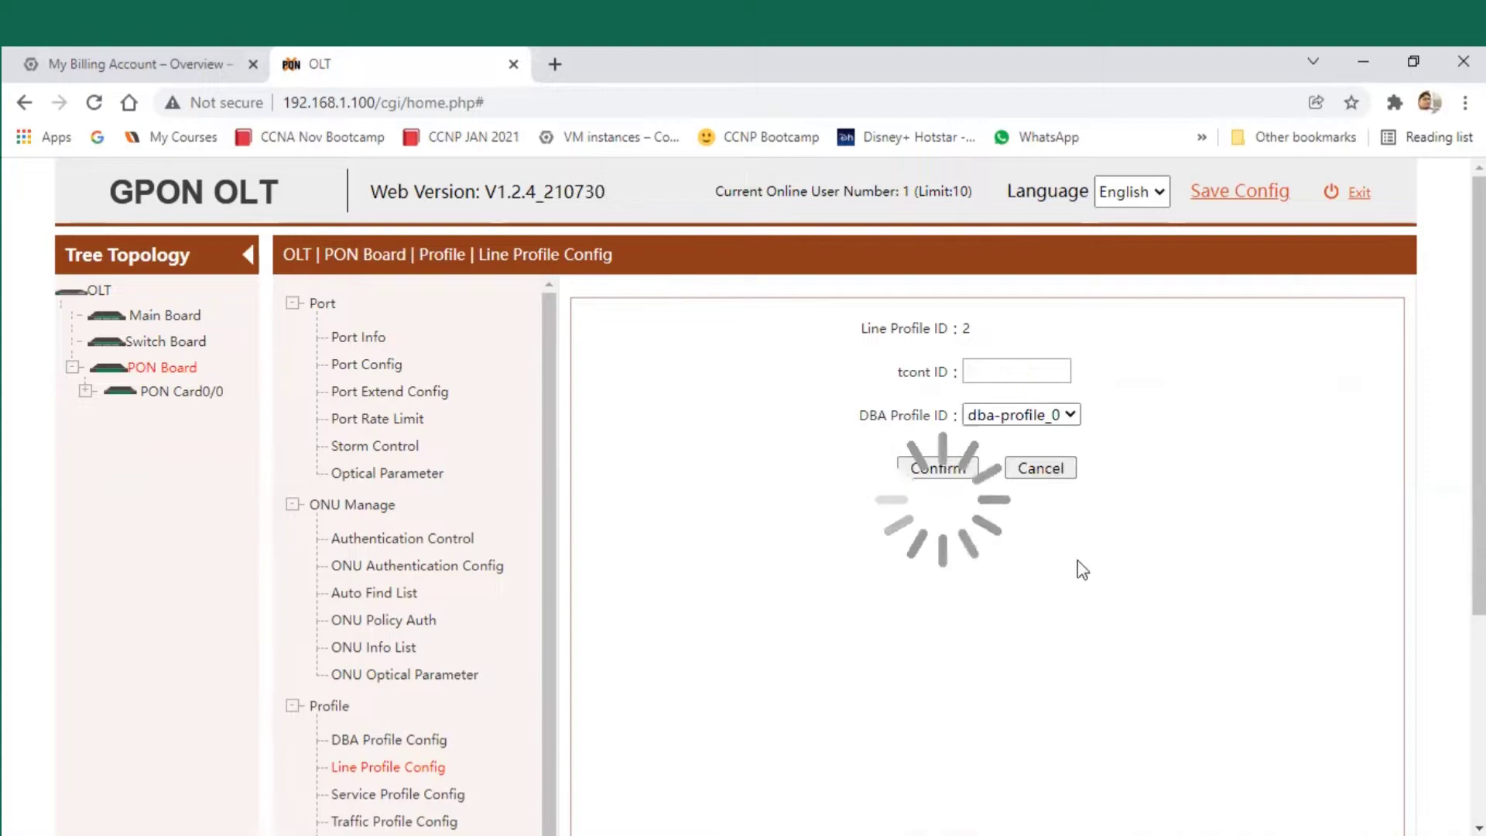
pyautogui.moveTo(594, 190); pyautogui.dragTo(517, 179)
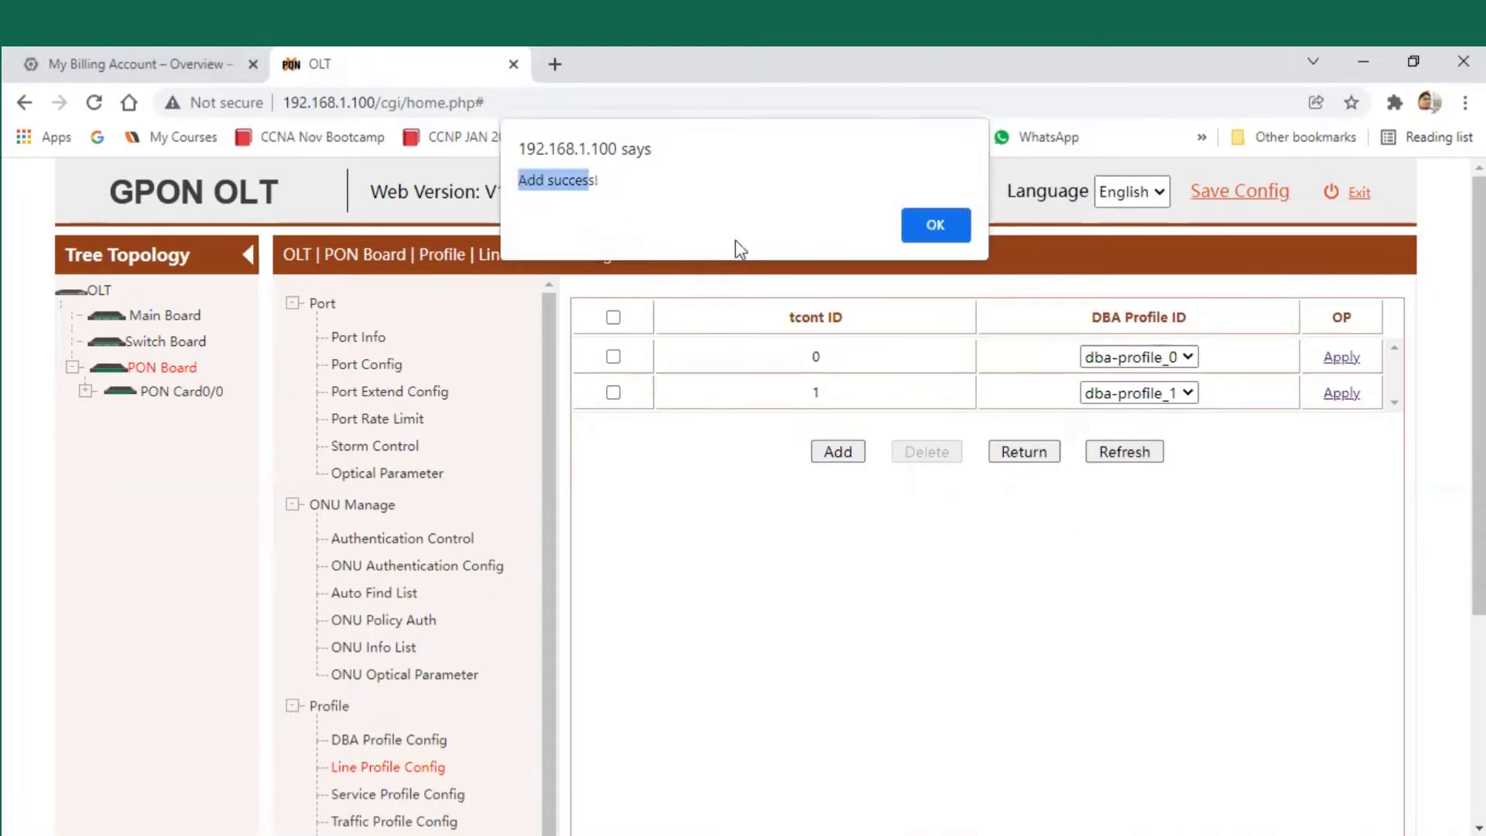
pyautogui.click(912, 234)
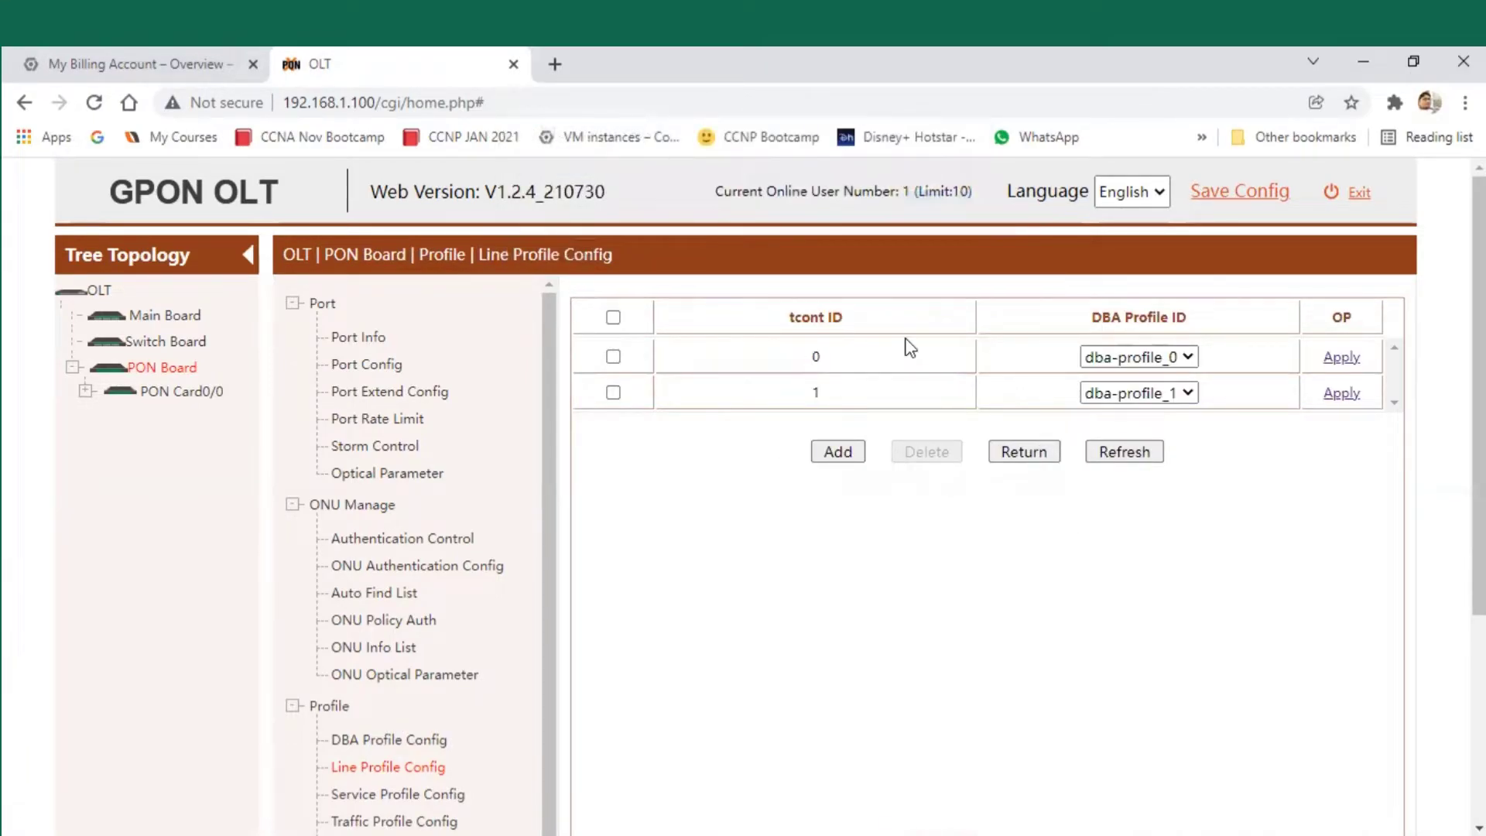
pyautogui.moveTo(1025, 468)
pyautogui.mouseDown()
pyautogui.moveTo(1005, 494)
pyautogui.moveTo(1014, 464)
pyautogui.mouseUp()
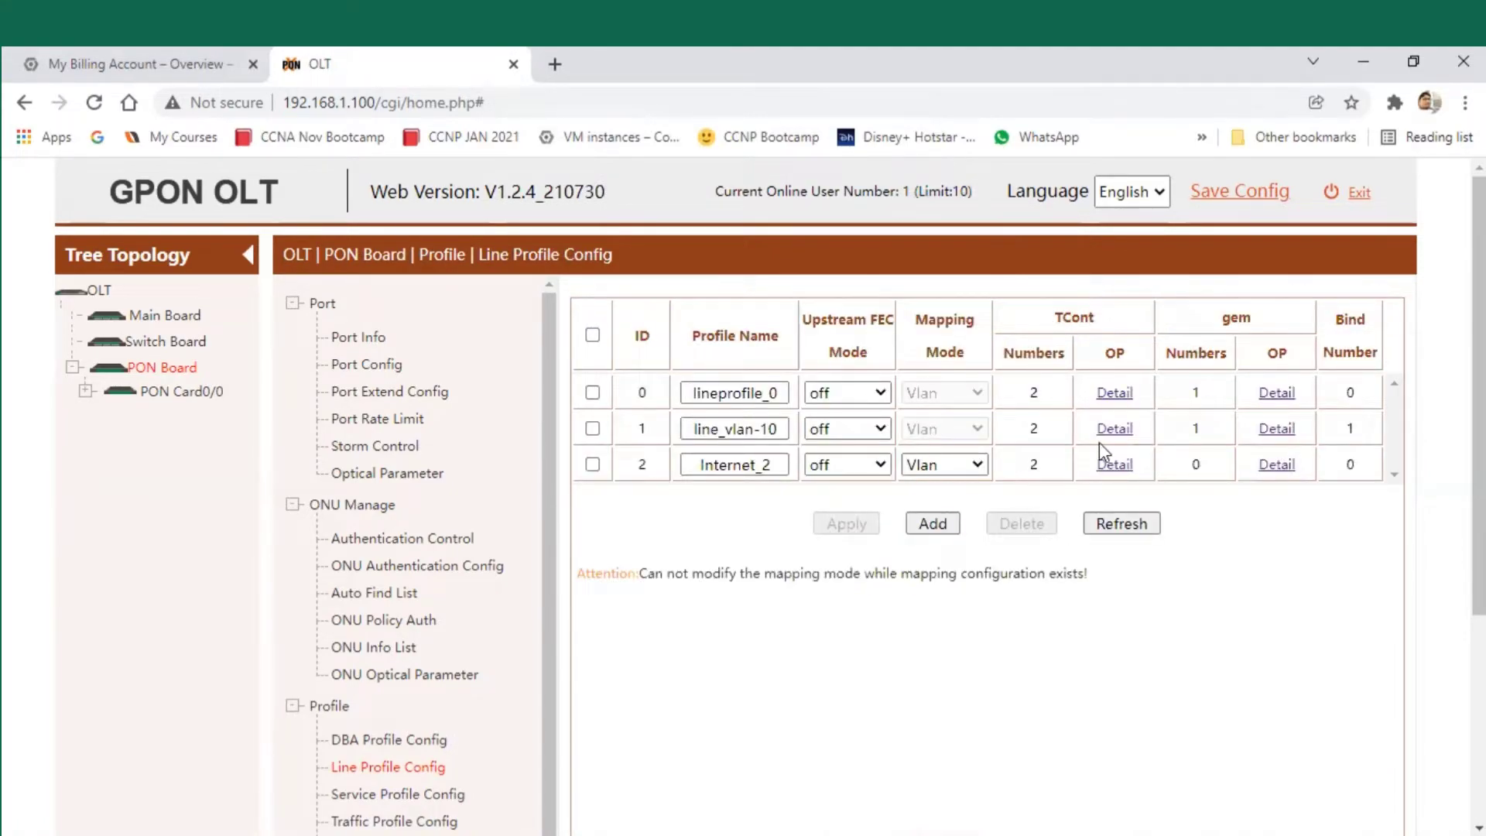
# - Open the gem settings of the Internet_2 line profile and review the gem table columns
pyautogui.moveTo(1253, 465)
pyautogui.mouseDown()
pyautogui.moveTo(1294, 463)
pyautogui.moveTo(1273, 465)
pyautogui.mouseUp()
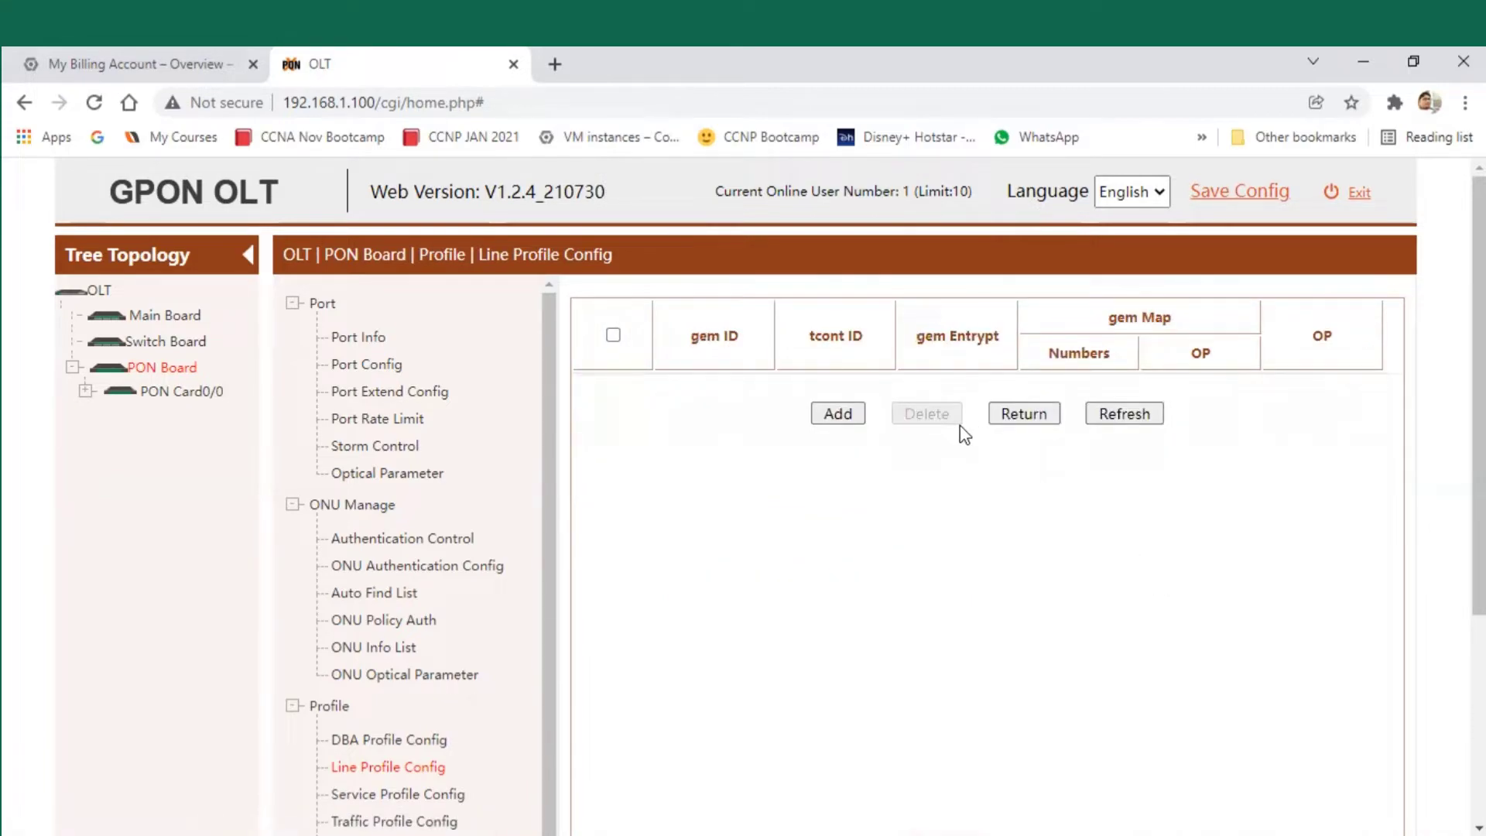
pyautogui.moveTo(693, 335); pyautogui.dragTo(1195, 319)
pyautogui.click(1239, 415)
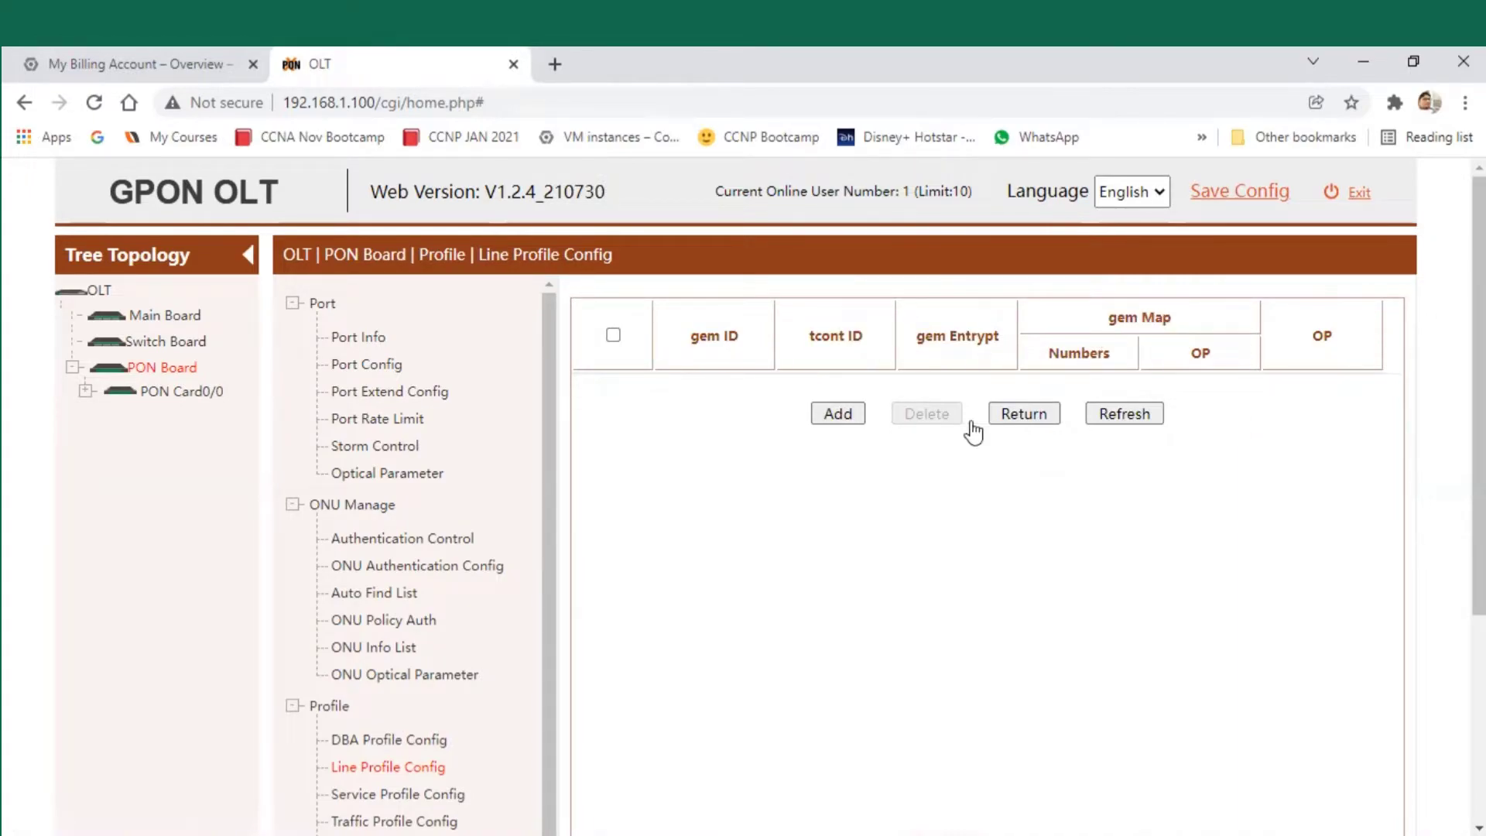
# - Add gem 1 on tcont 1 with encryption enabled, noting its mapping count of 0
pyautogui.click(855, 416)
pyautogui.click(1006, 483)
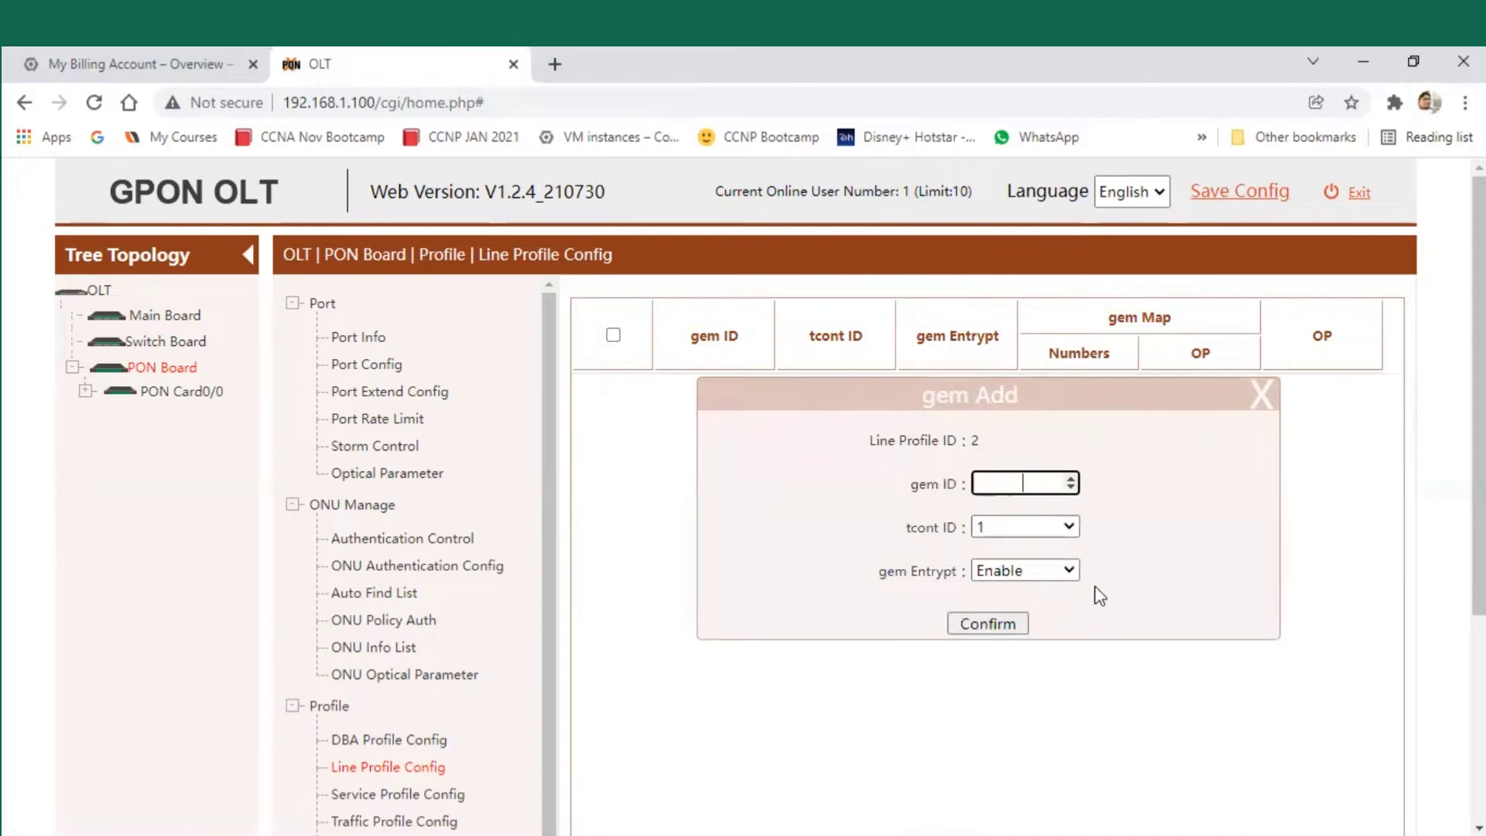
pyautogui.click(1011, 534)
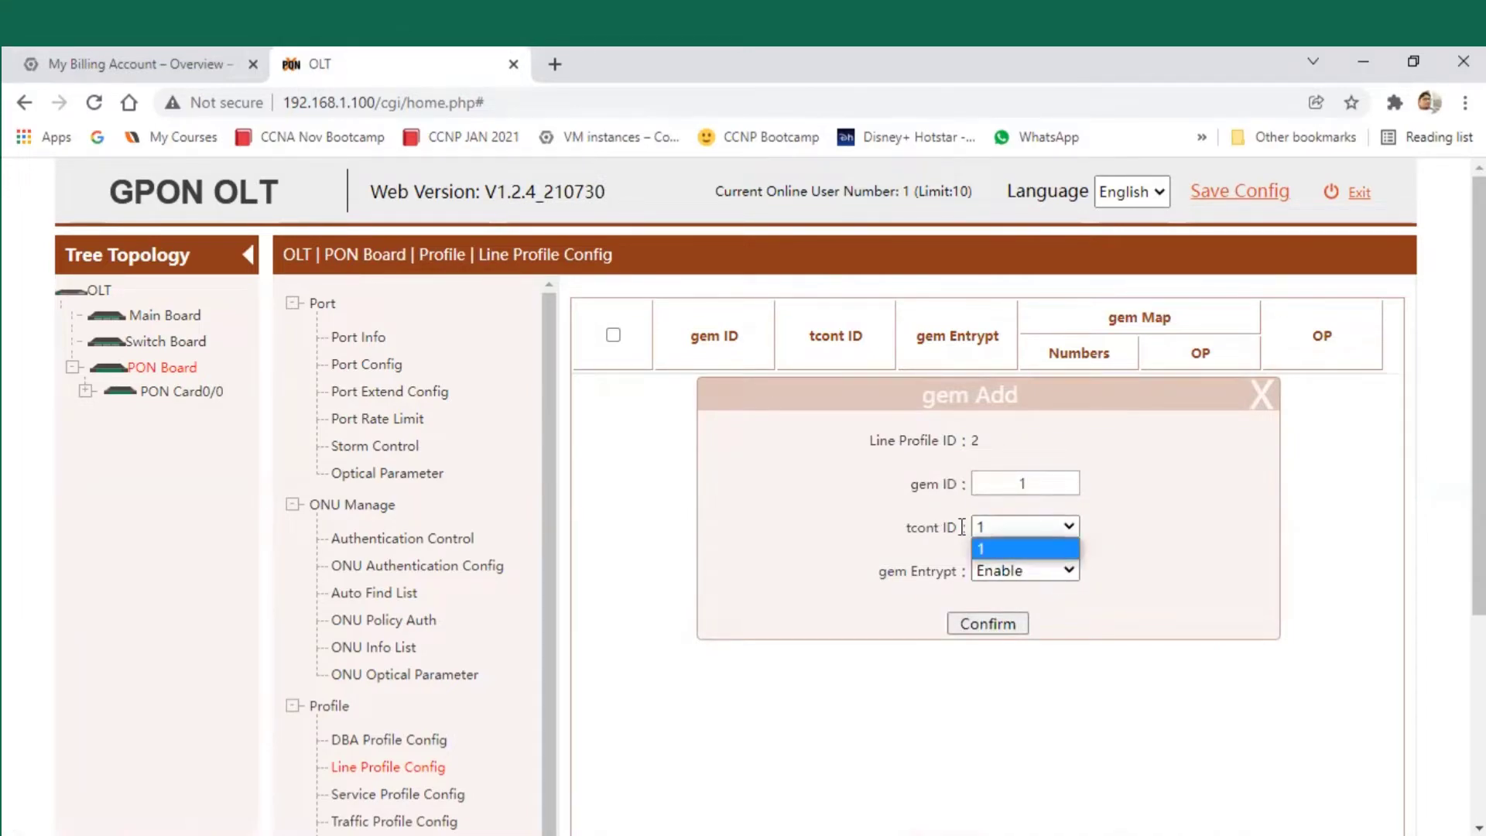
pyautogui.click(1026, 554)
pyautogui.click(1014, 580)
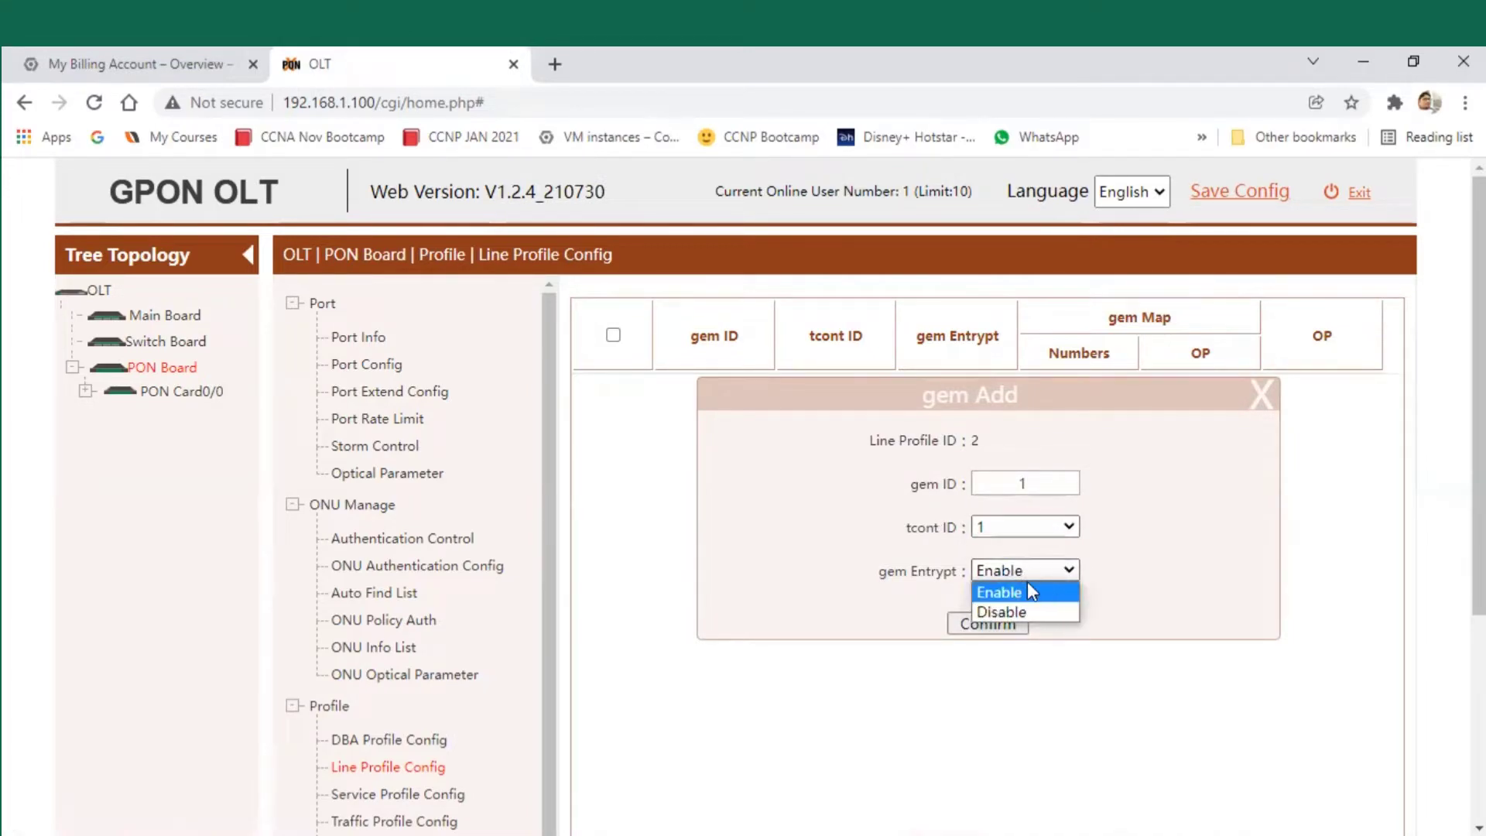
pyautogui.click(1044, 596)
pyautogui.click(987, 623)
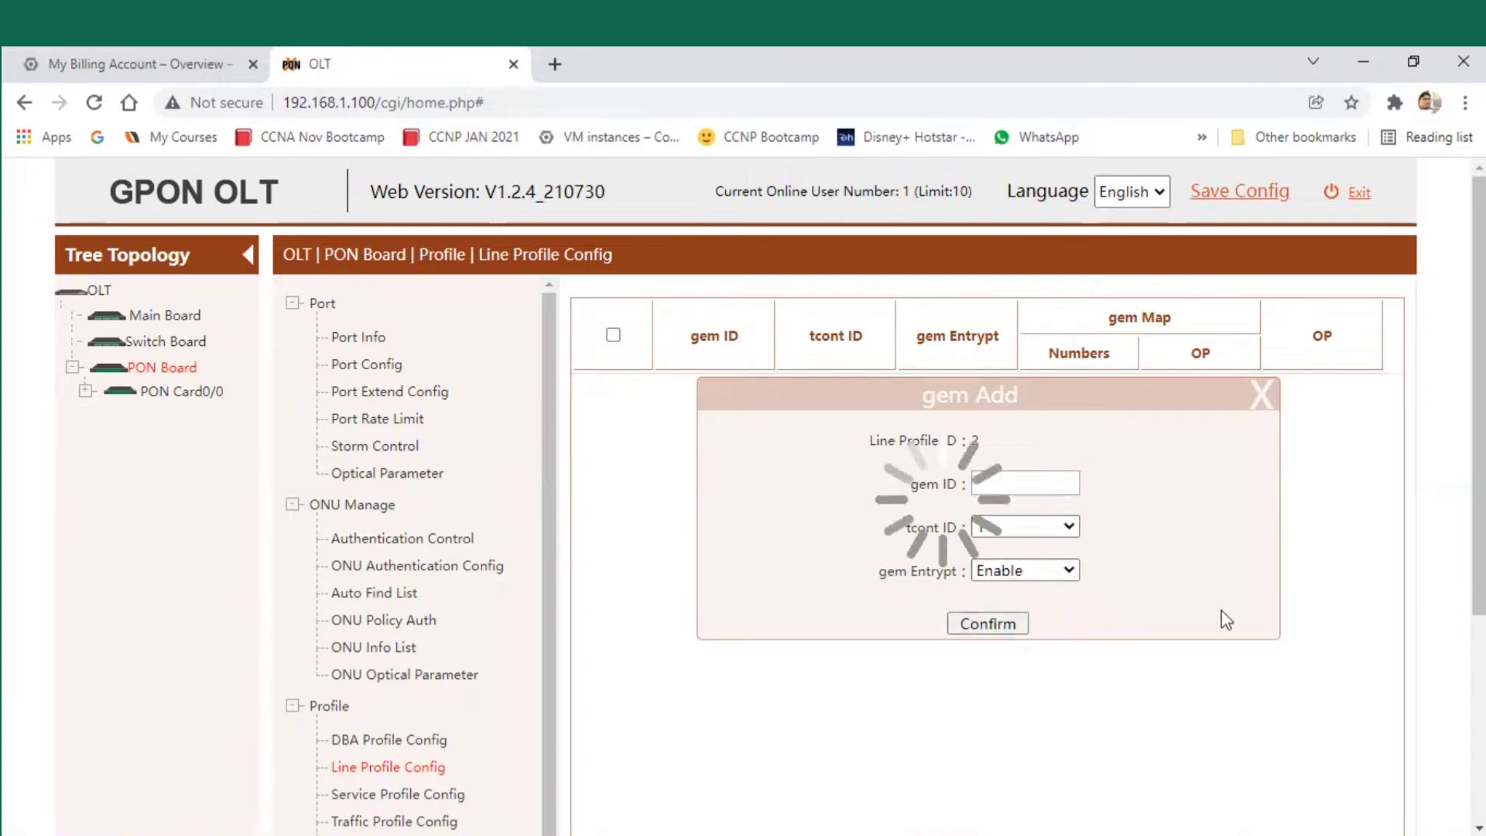
pyautogui.doubleClick(706, 387)
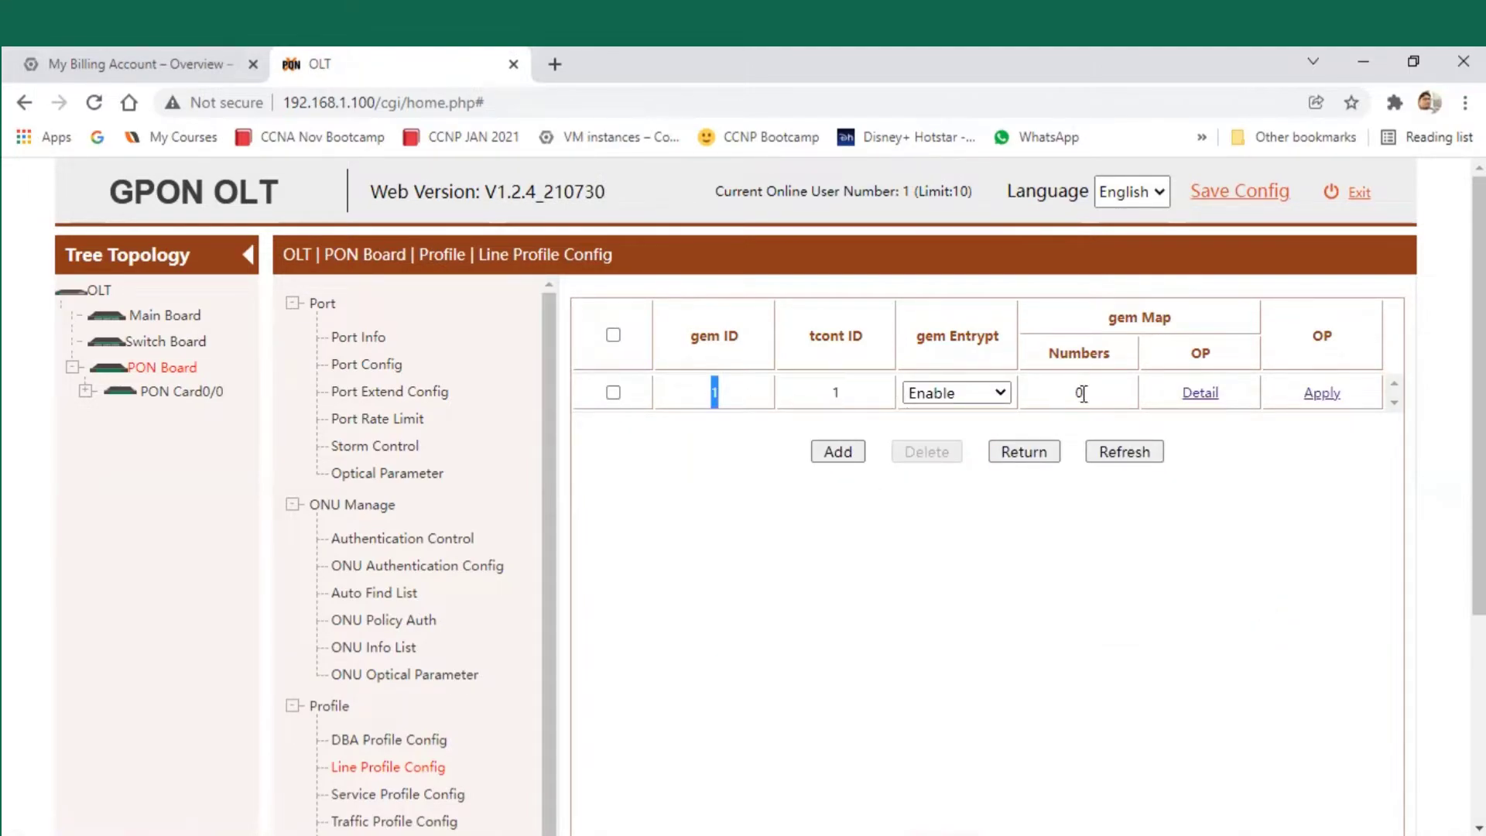
pyautogui.doubleClick(1077, 391)
# - Open the gem Map details for gem 1
pyautogui.click(1163, 488)
pyautogui.moveTo(1173, 392); pyautogui.dragTo(1222, 401)
pyautogui.click(1225, 435)
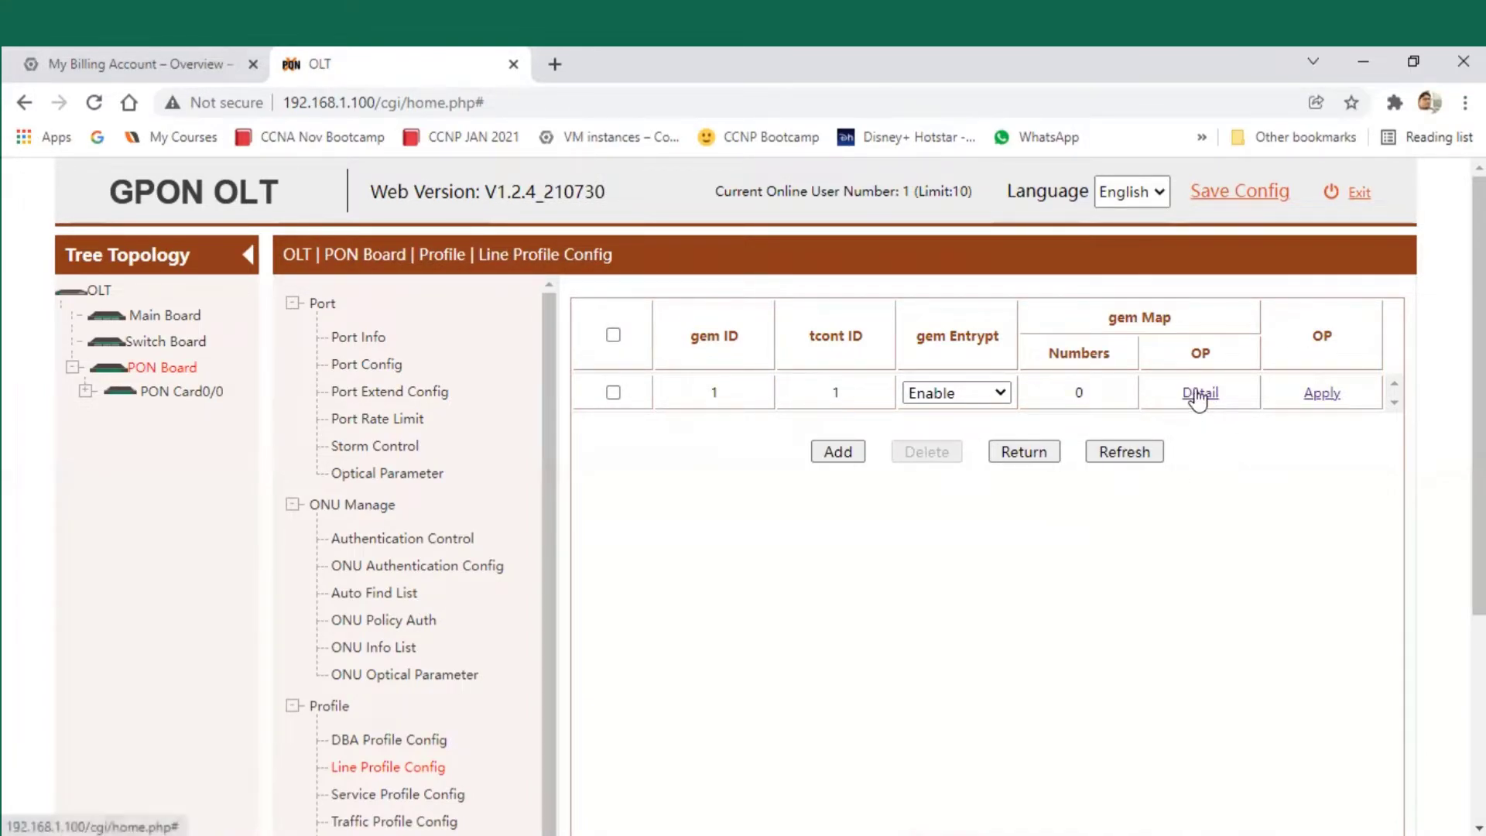
pyautogui.click(1197, 395)
# - Add a gem mapping with MapID 1 for VLAN 128
pyautogui.click(838, 379)
pyautogui.click(1024, 526)
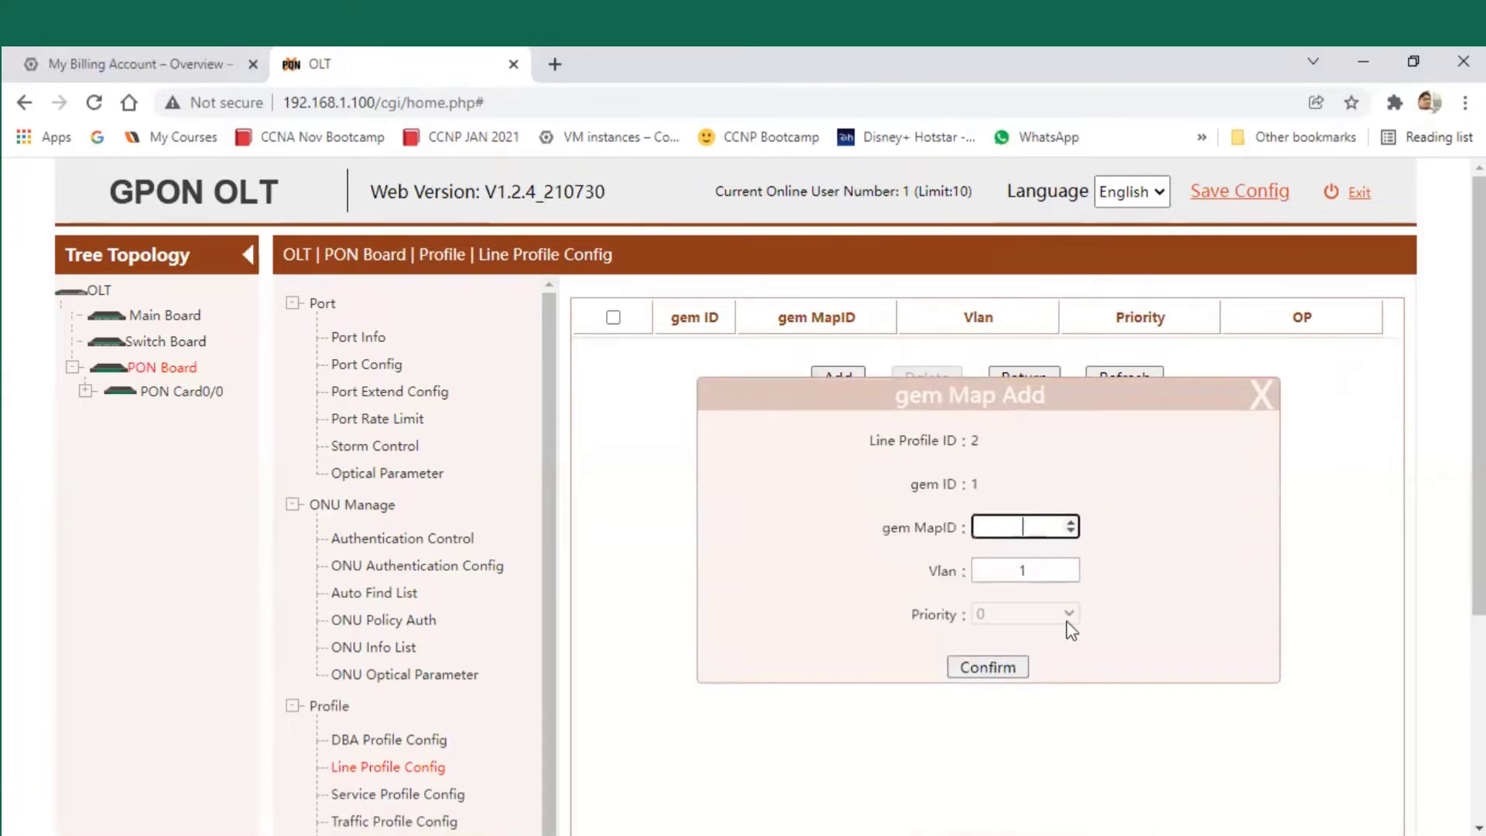
pyautogui.write('1')
pyautogui.click(1048, 570)
pyautogui.write('128')
pyautogui.press('BackSpace')
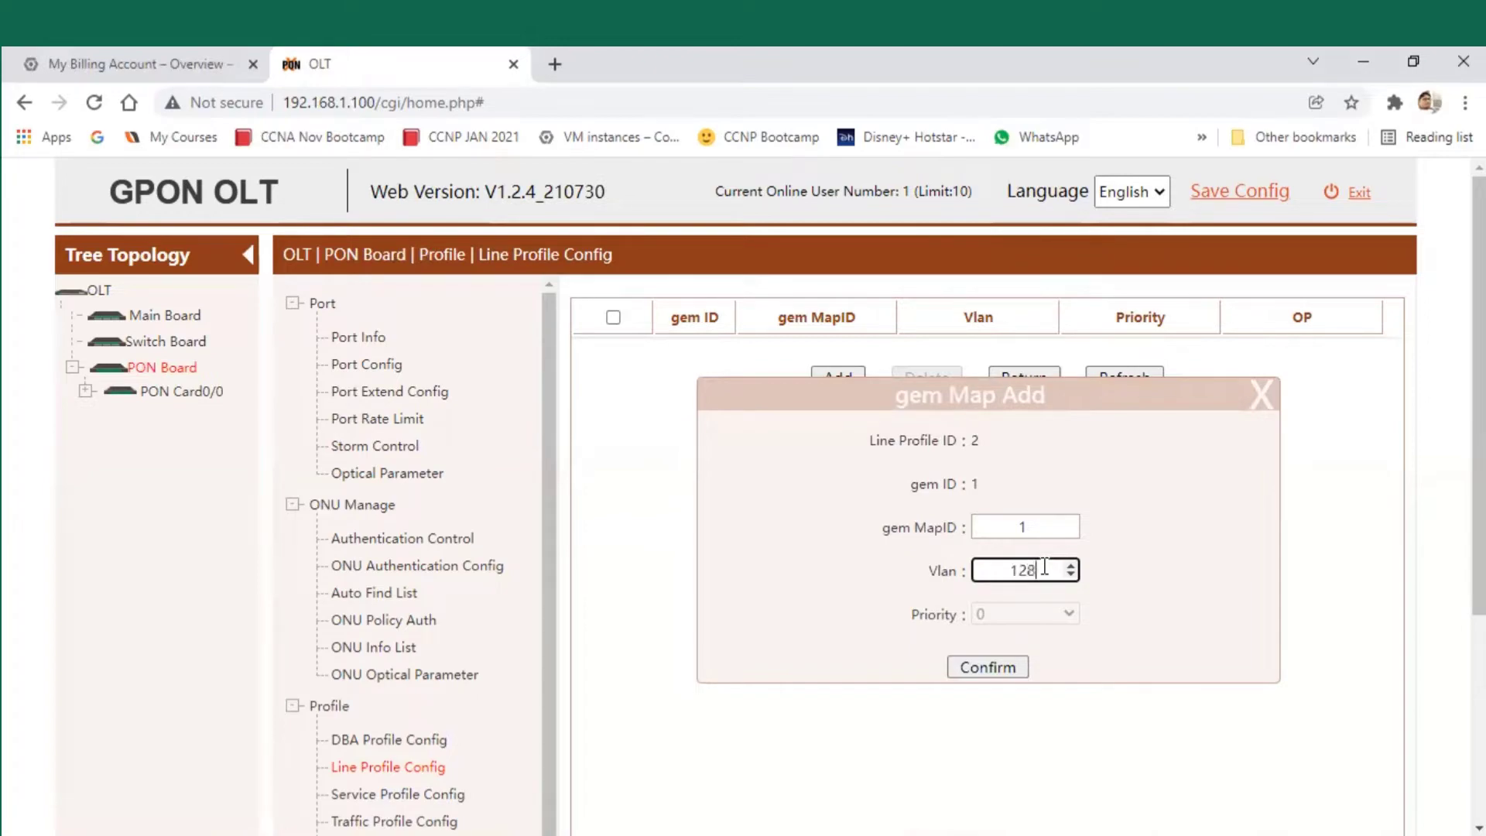
pyautogui.click(1006, 669)
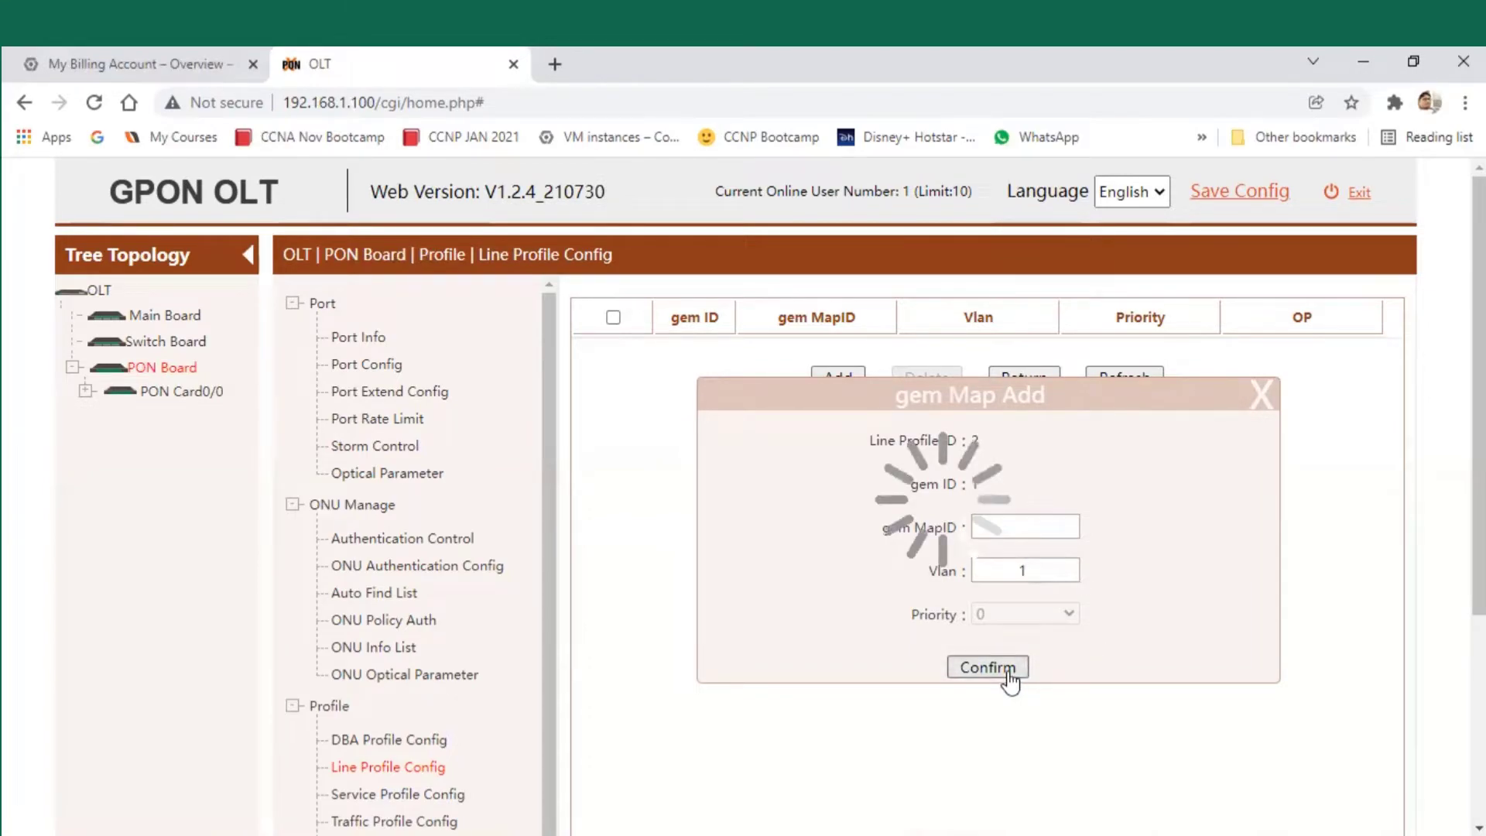
# - Check the new VLAN 128 mapping and go back through the gem list to the line profile list
pyautogui.moveTo(1014, 351); pyautogui.dragTo(944, 357)
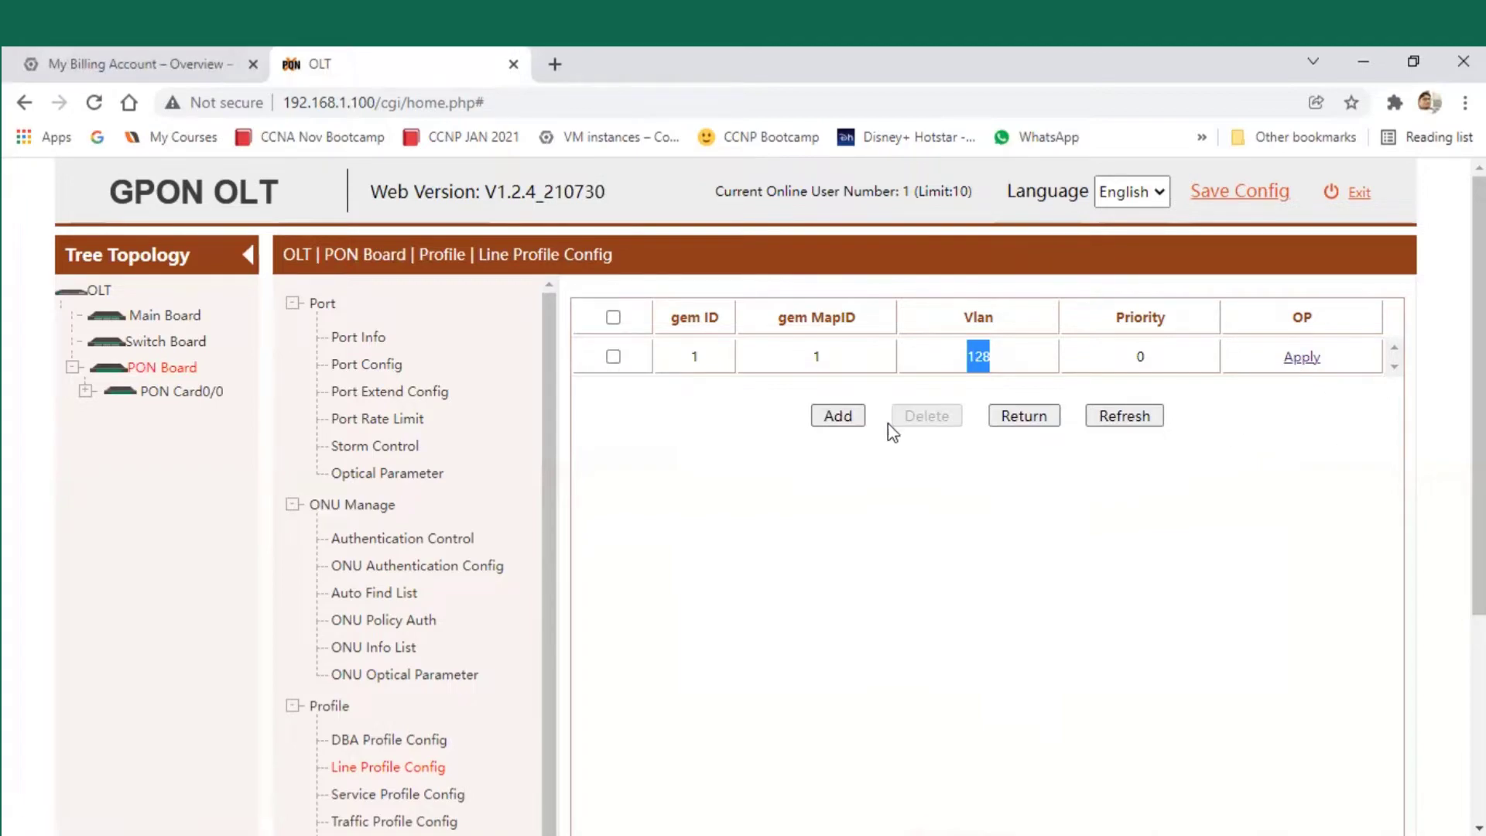
pyautogui.click(1098, 357)
pyautogui.click(1010, 418)
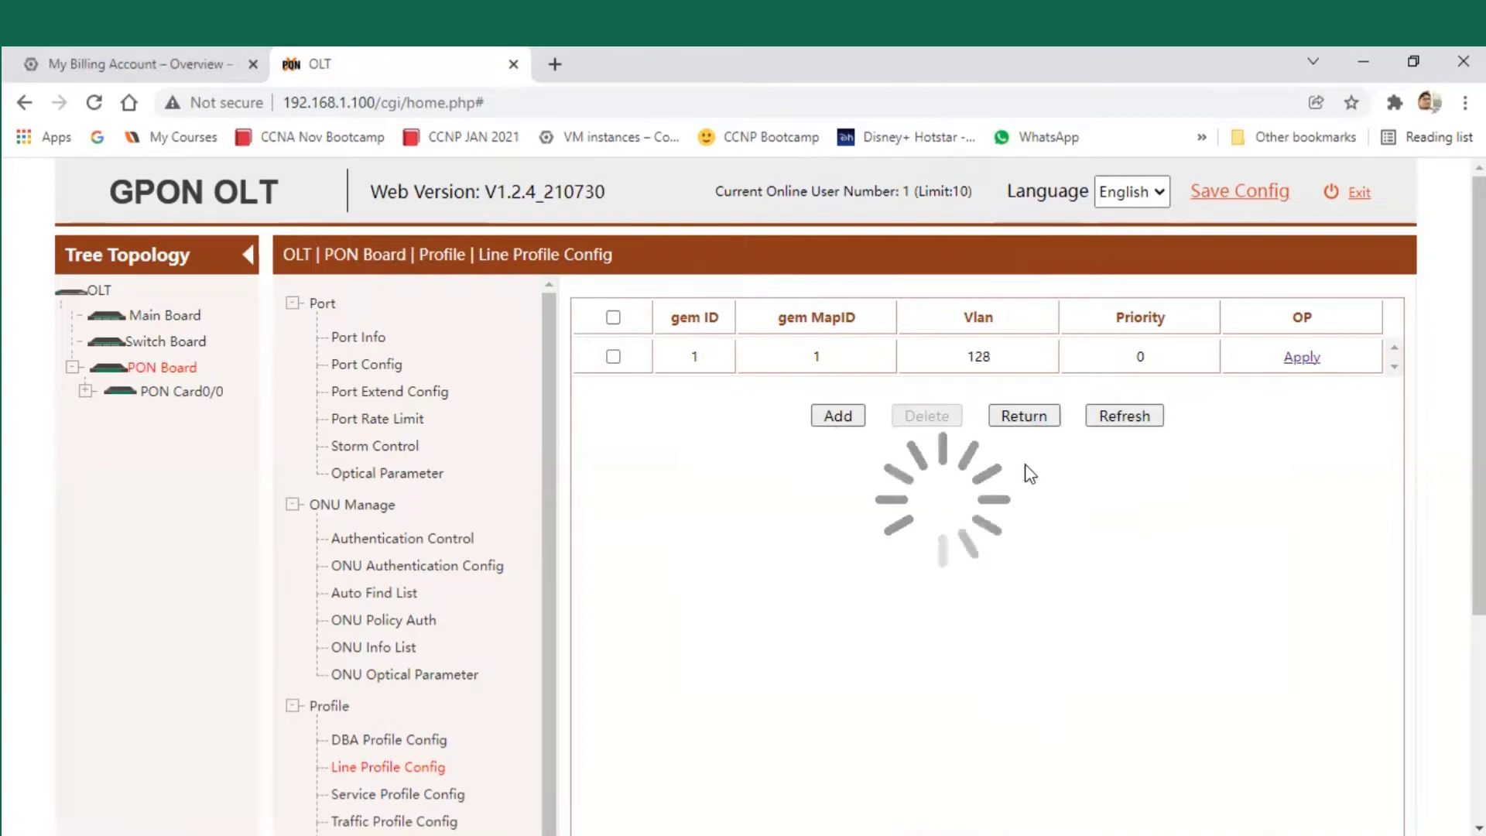
pyautogui.click(1023, 453)
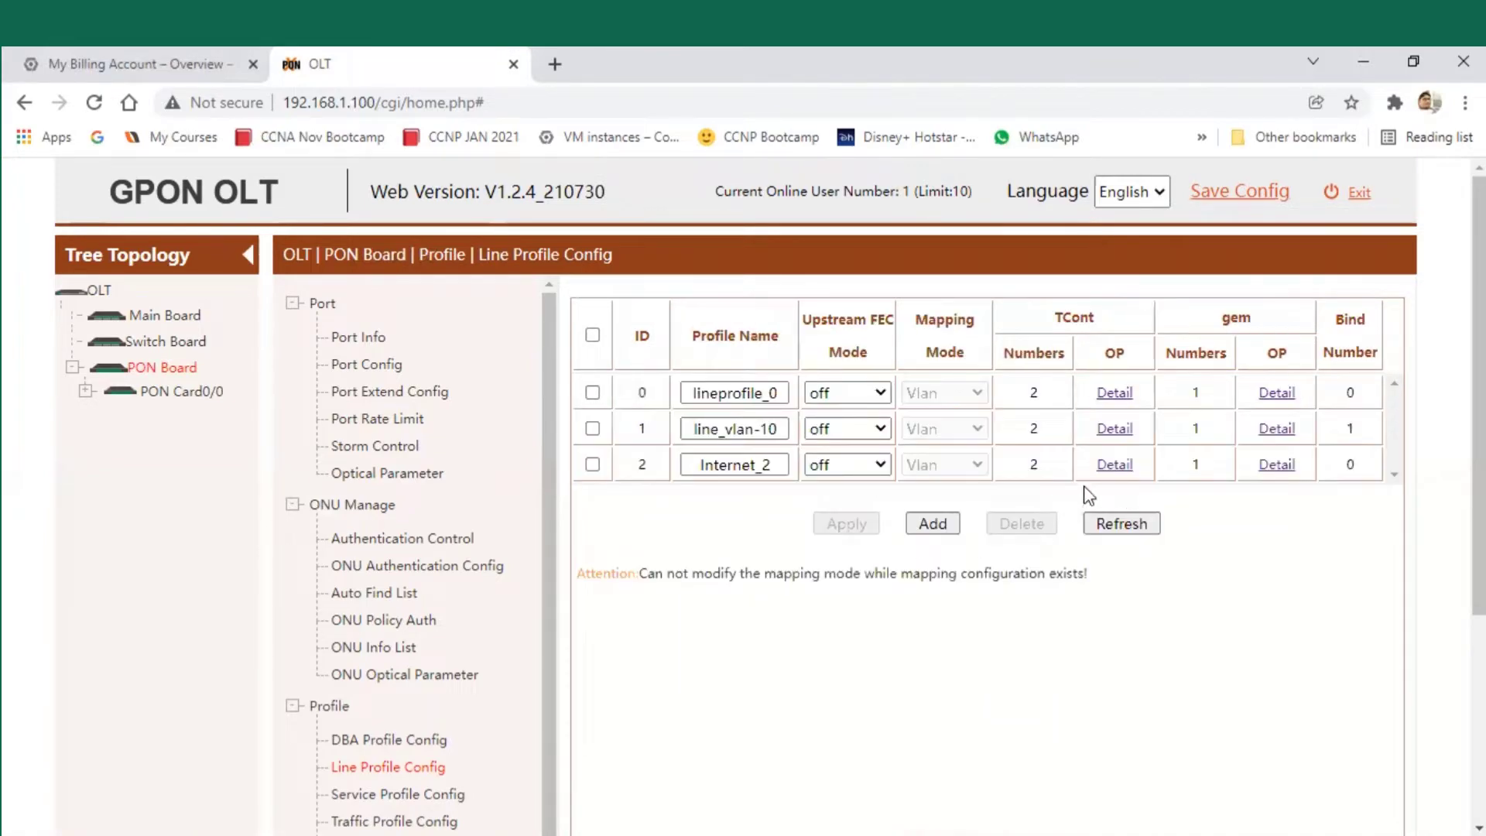
pyautogui.moveTo(1128, 465); pyautogui.dragTo(1143, 469)
pyautogui.moveTo(1253, 468); pyautogui.dragTo(1297, 472)
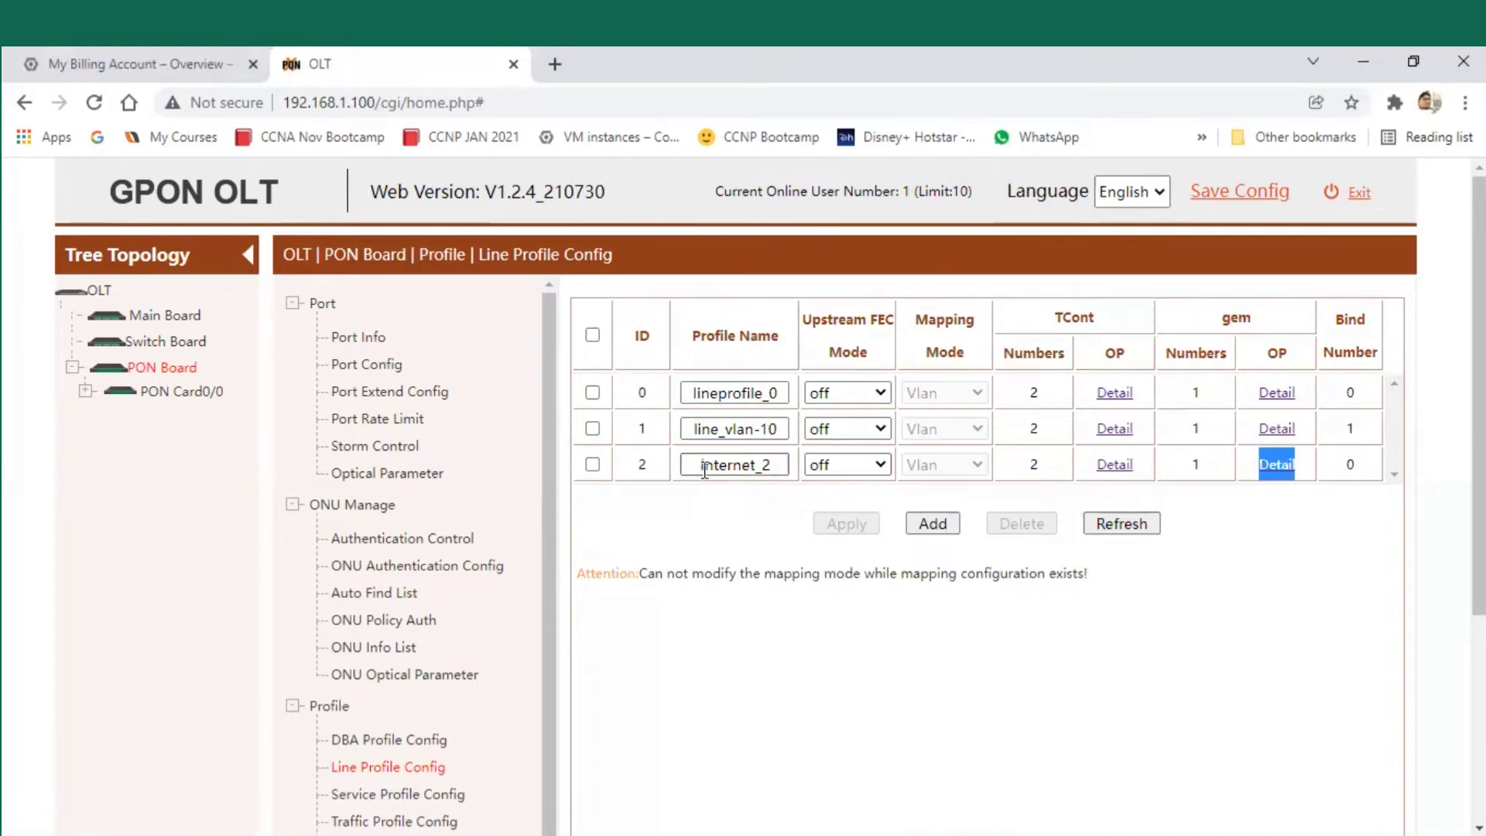
pyautogui.click(753, 503)
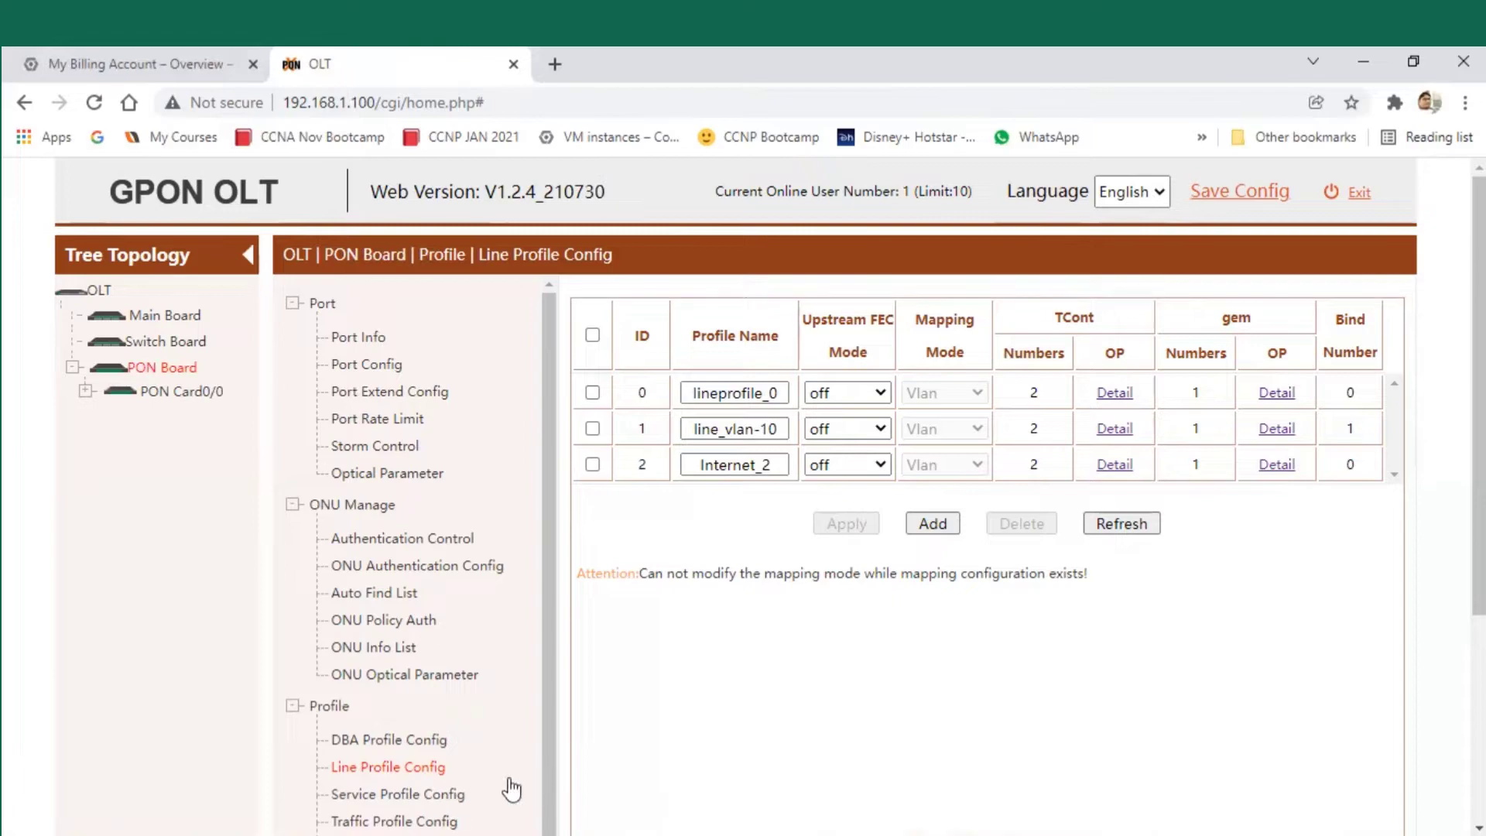
pyautogui.moveTo(331, 794); pyautogui.dragTo(449, 804)
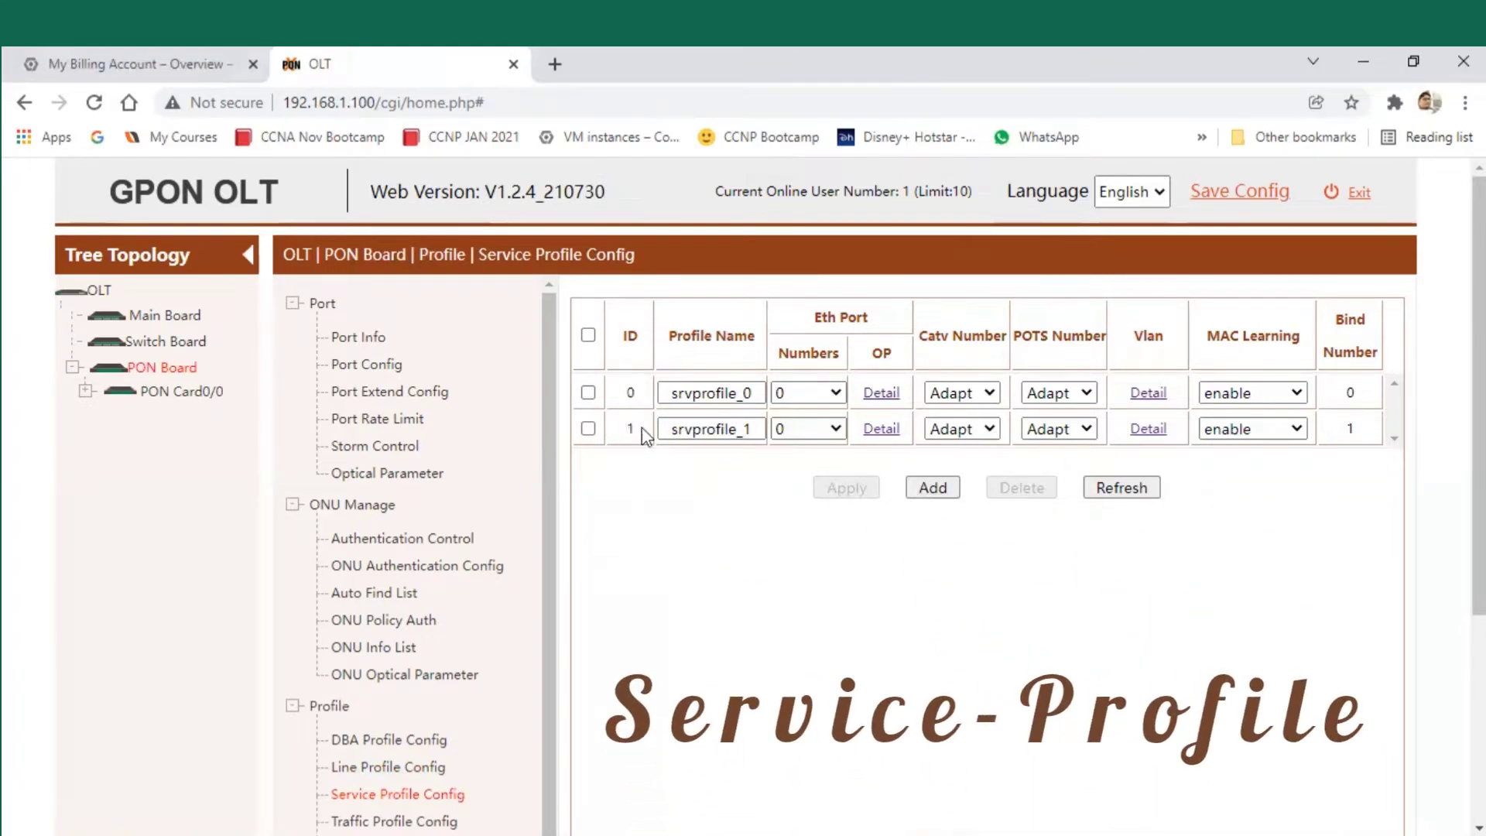
# - Add service profile ID 2, renaming the default srvprofile name to Internet_2
pyautogui.click(933, 488)
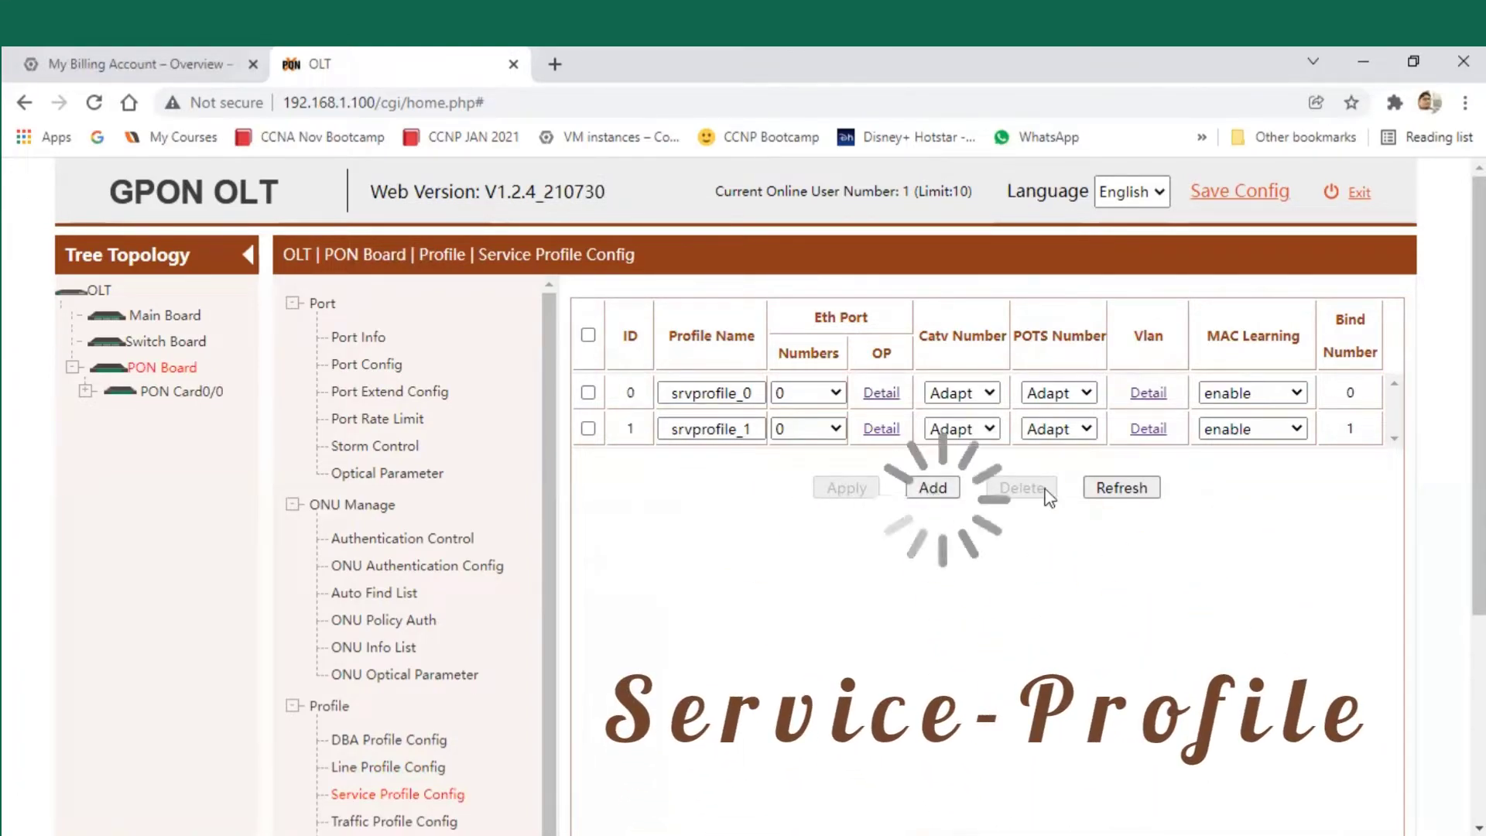
pyautogui.click(998, 325)
pyautogui.write('2')
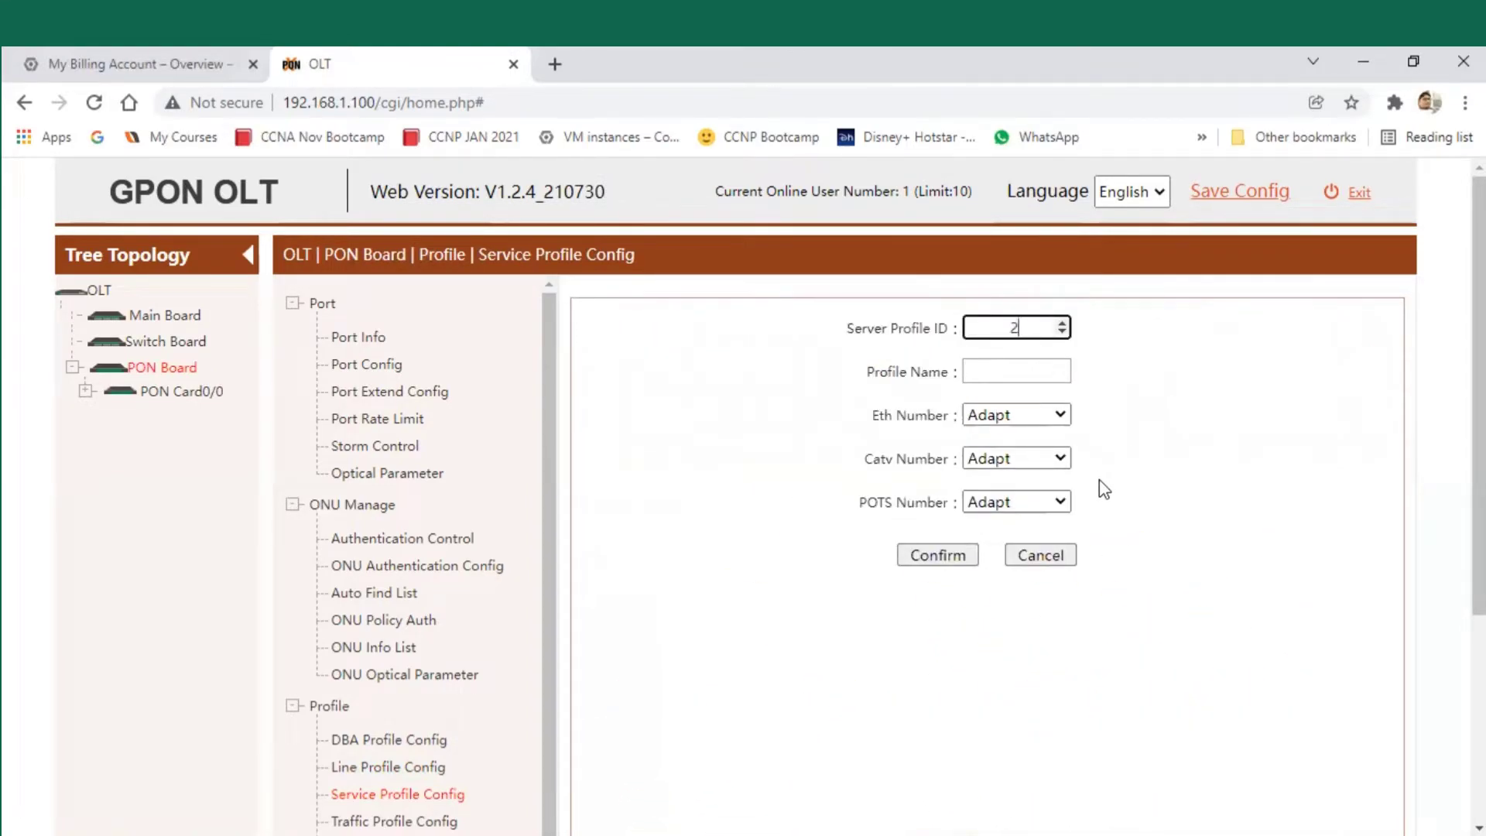
pyautogui.press('Tab')
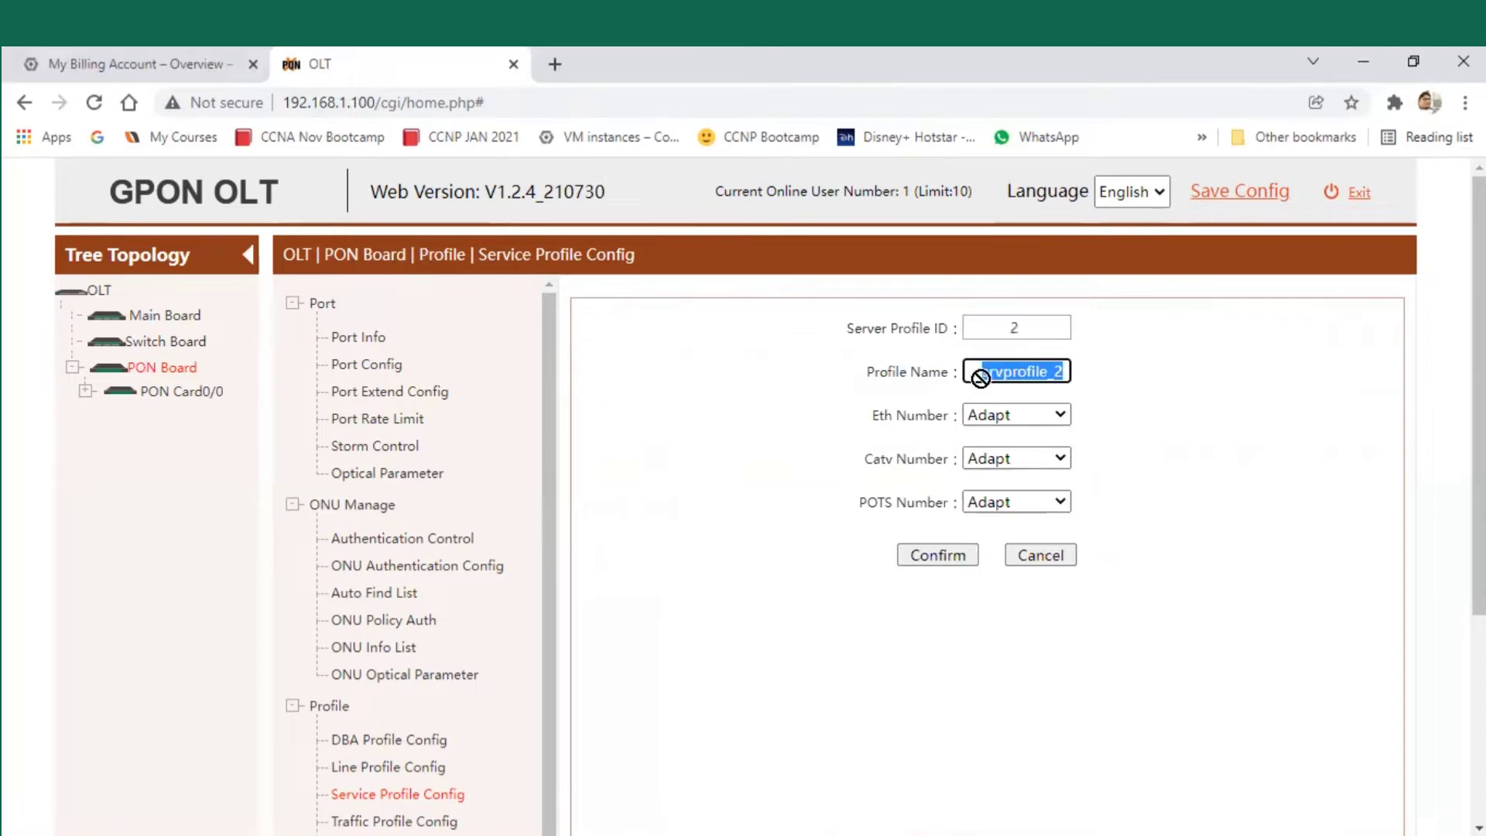
pyautogui.click(1043, 372)
pyautogui.moveTo(1047, 373); pyautogui.dragTo(962, 375)
pyautogui.write('Interner')
pyautogui.press('BackSpace')
pyautogui.write('t')
# - Leave the Eth, Catv and POTS numbers at Adapt and confirm the new service profile
pyautogui.click(1025, 417)
pyautogui.click(1025, 451)
pyautogui.click(1015, 460)
pyautogui.click(1015, 477)
pyautogui.click(1018, 503)
pyautogui.click(1022, 523)
pyautogui.click(923, 564)
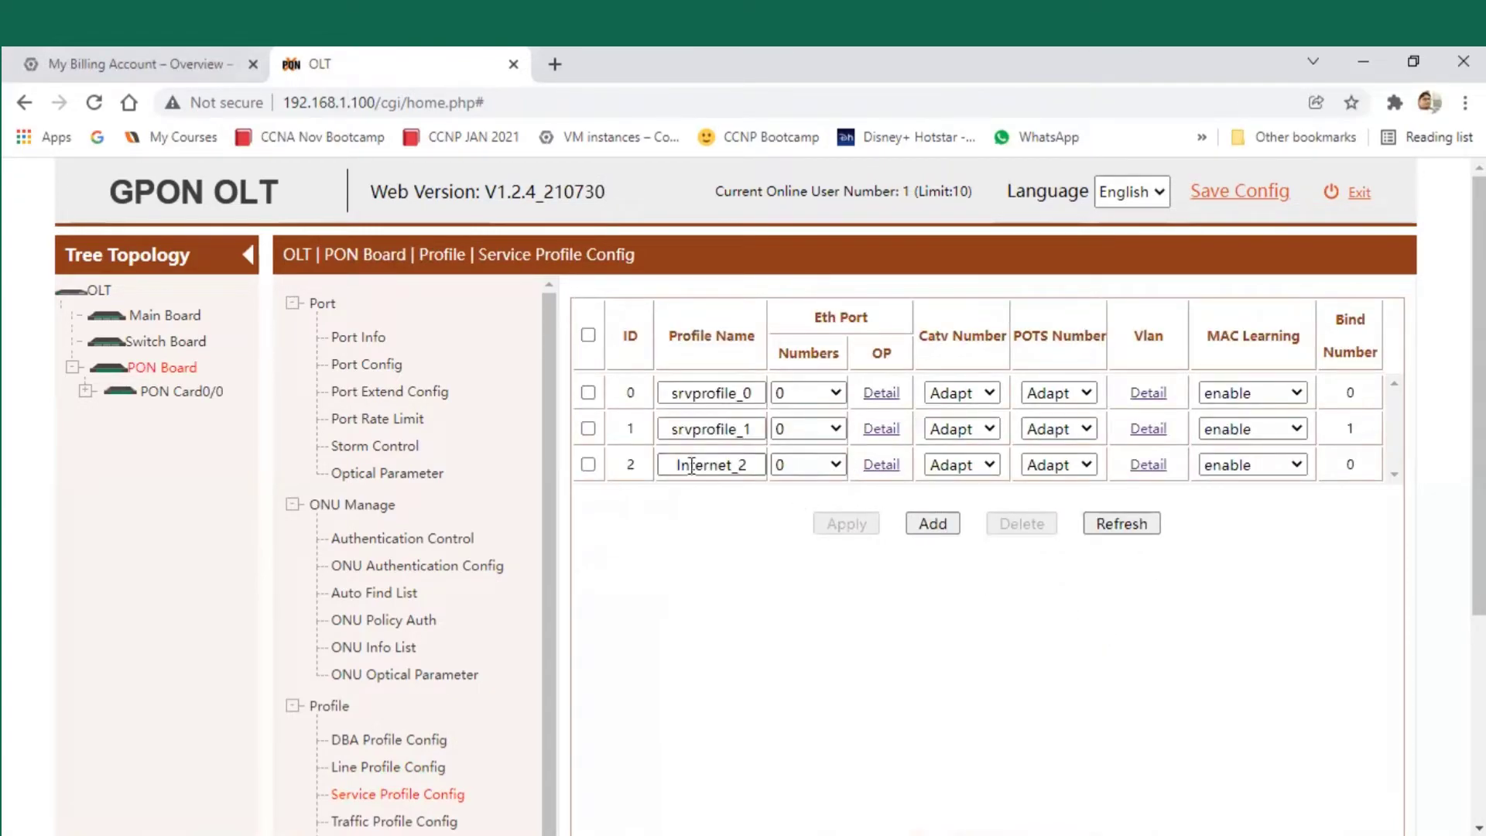
# - Check the Internet_2 service and line profiles, then open port PON0/0/1 under PON Card0/0
pyautogui.moveTo(679, 464); pyautogui.dragTo(765, 464)
pyautogui.click(780, 503)
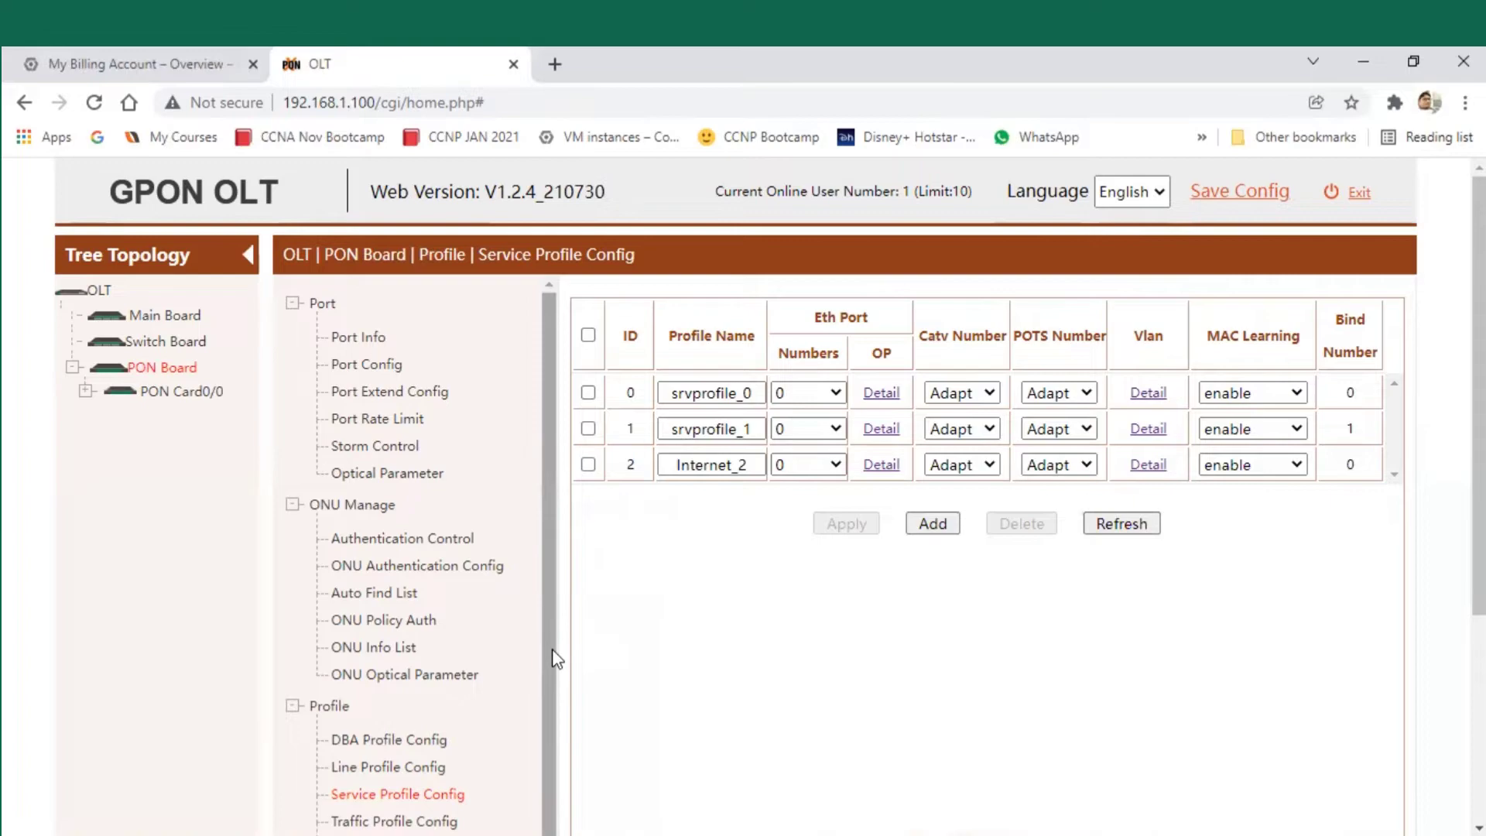
pyautogui.moveTo(551, 649); pyautogui.dragTo(554, 657)
pyautogui.click(428, 758)
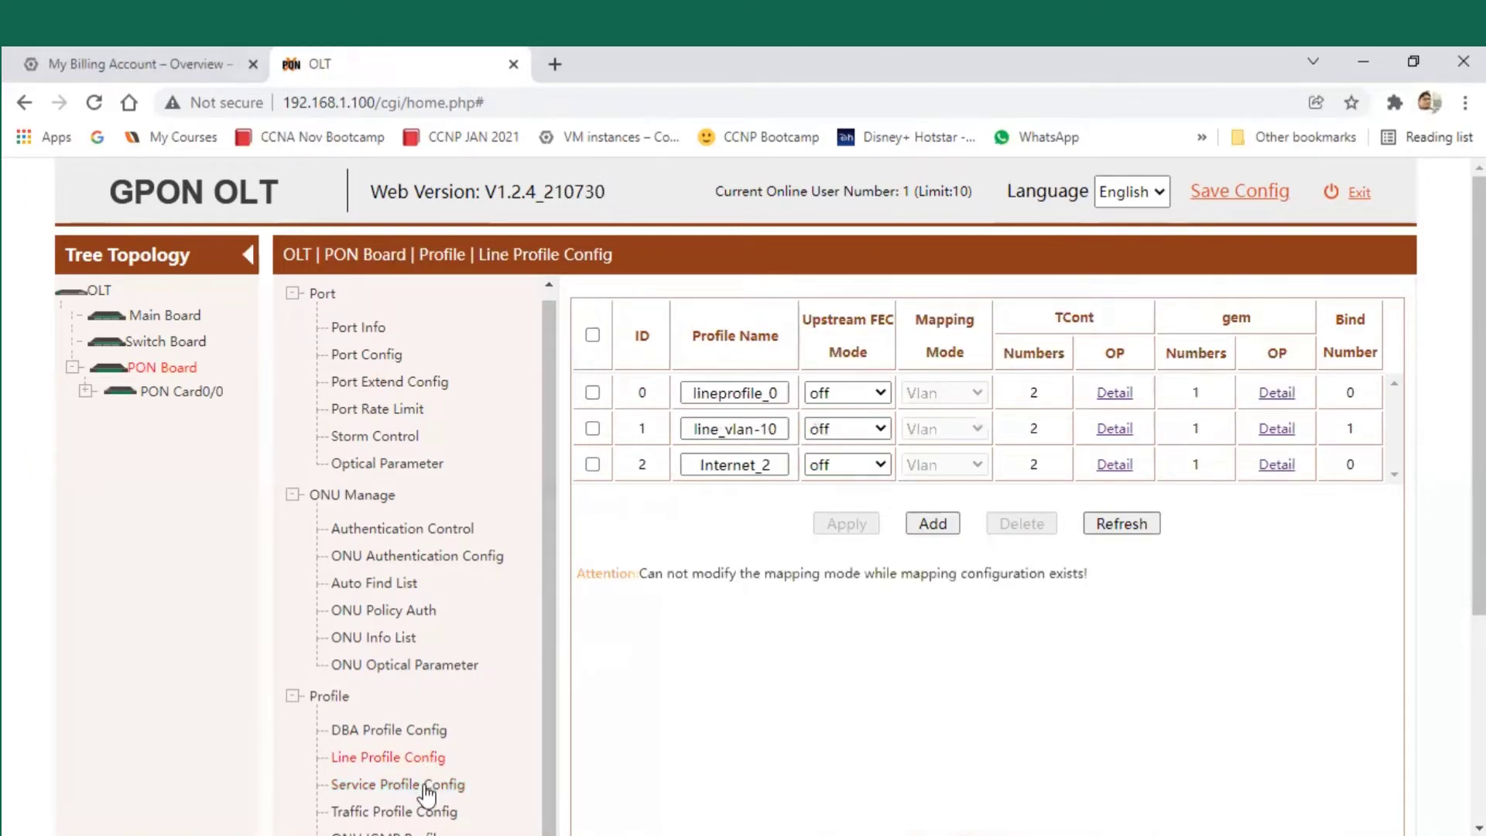
pyautogui.click(426, 786)
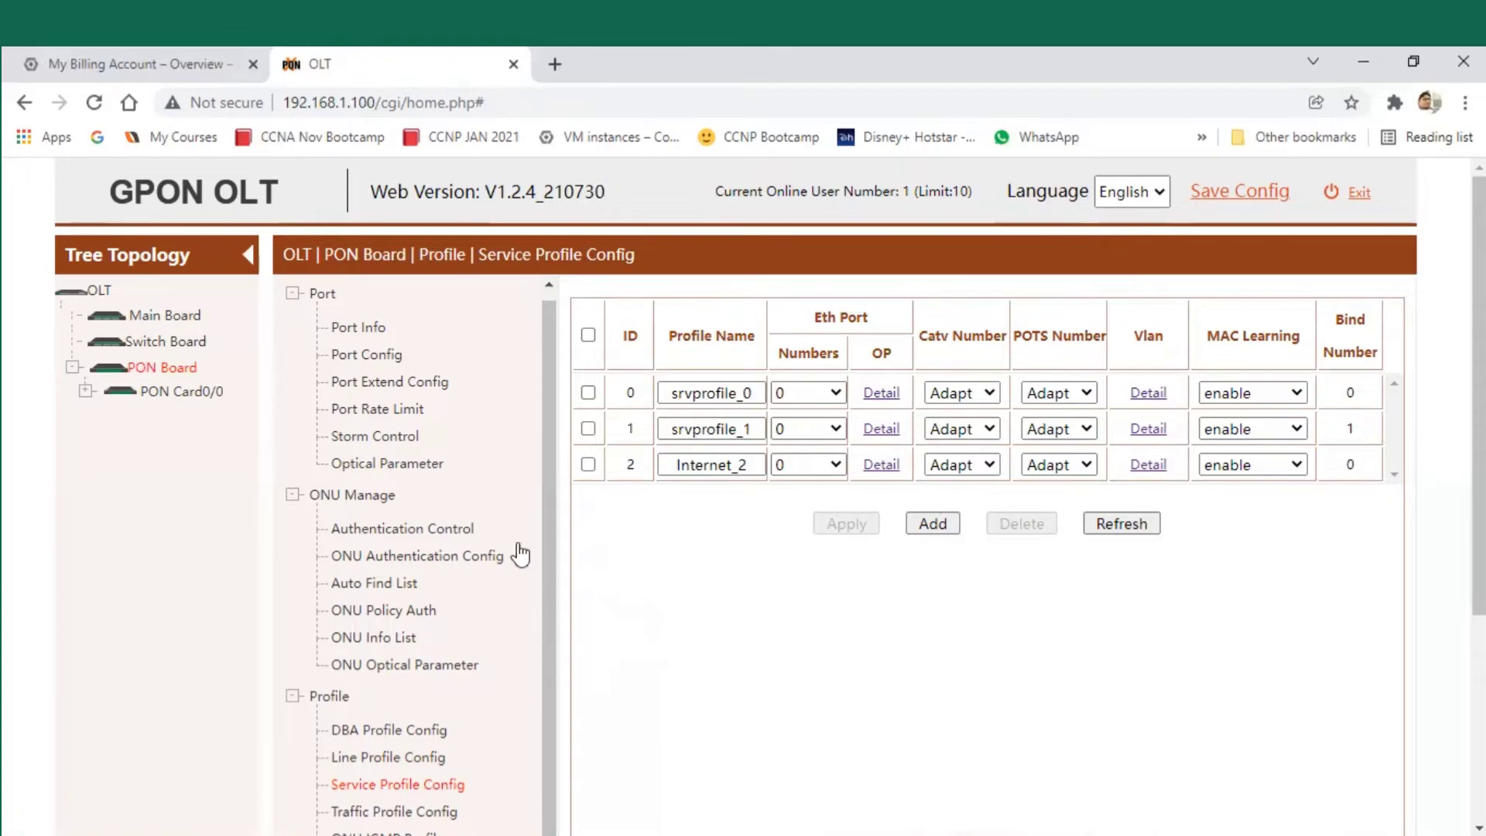
pyautogui.click(85, 391)
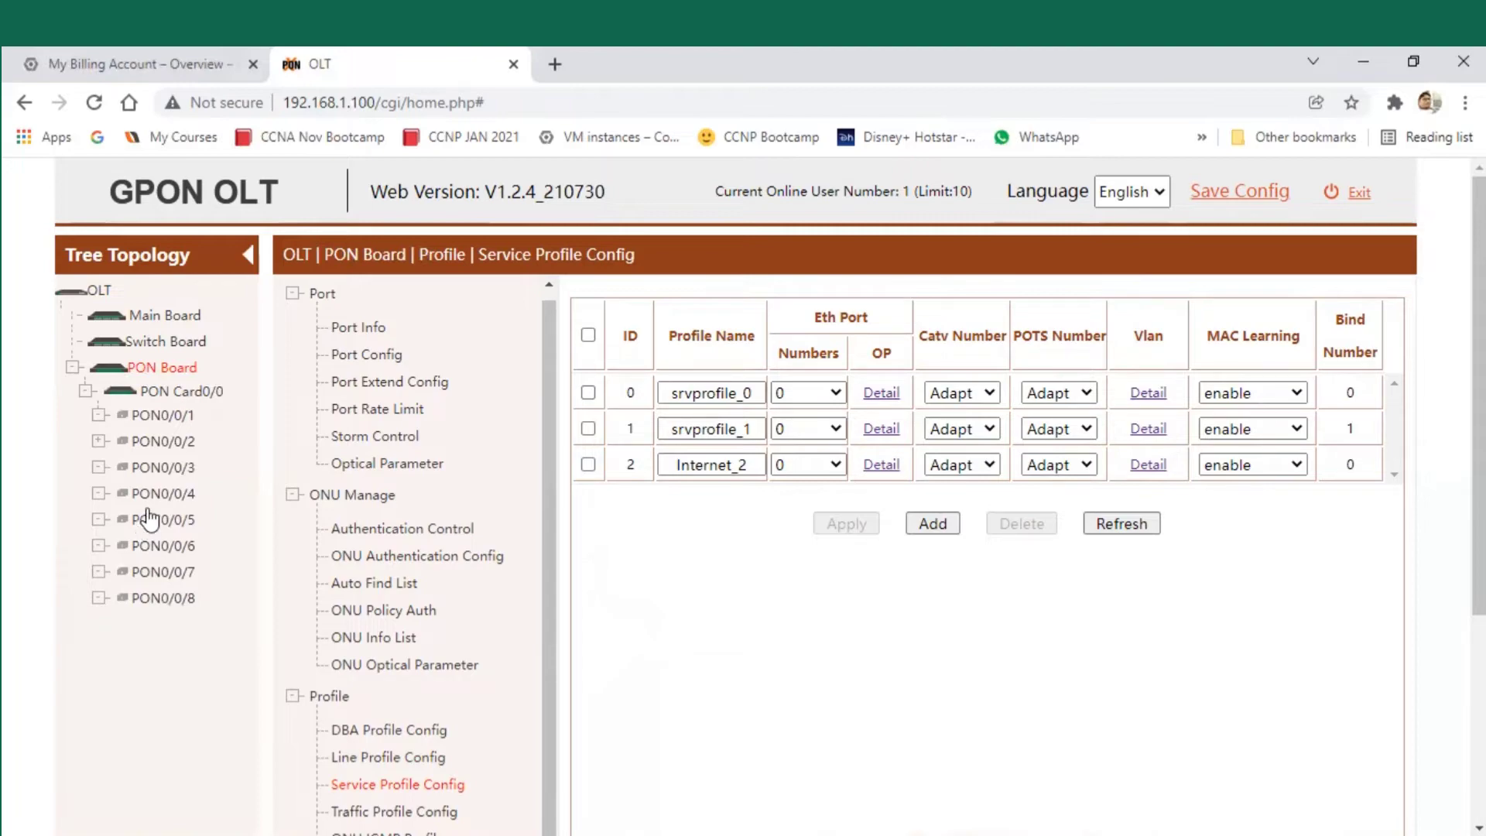
pyautogui.click(169, 416)
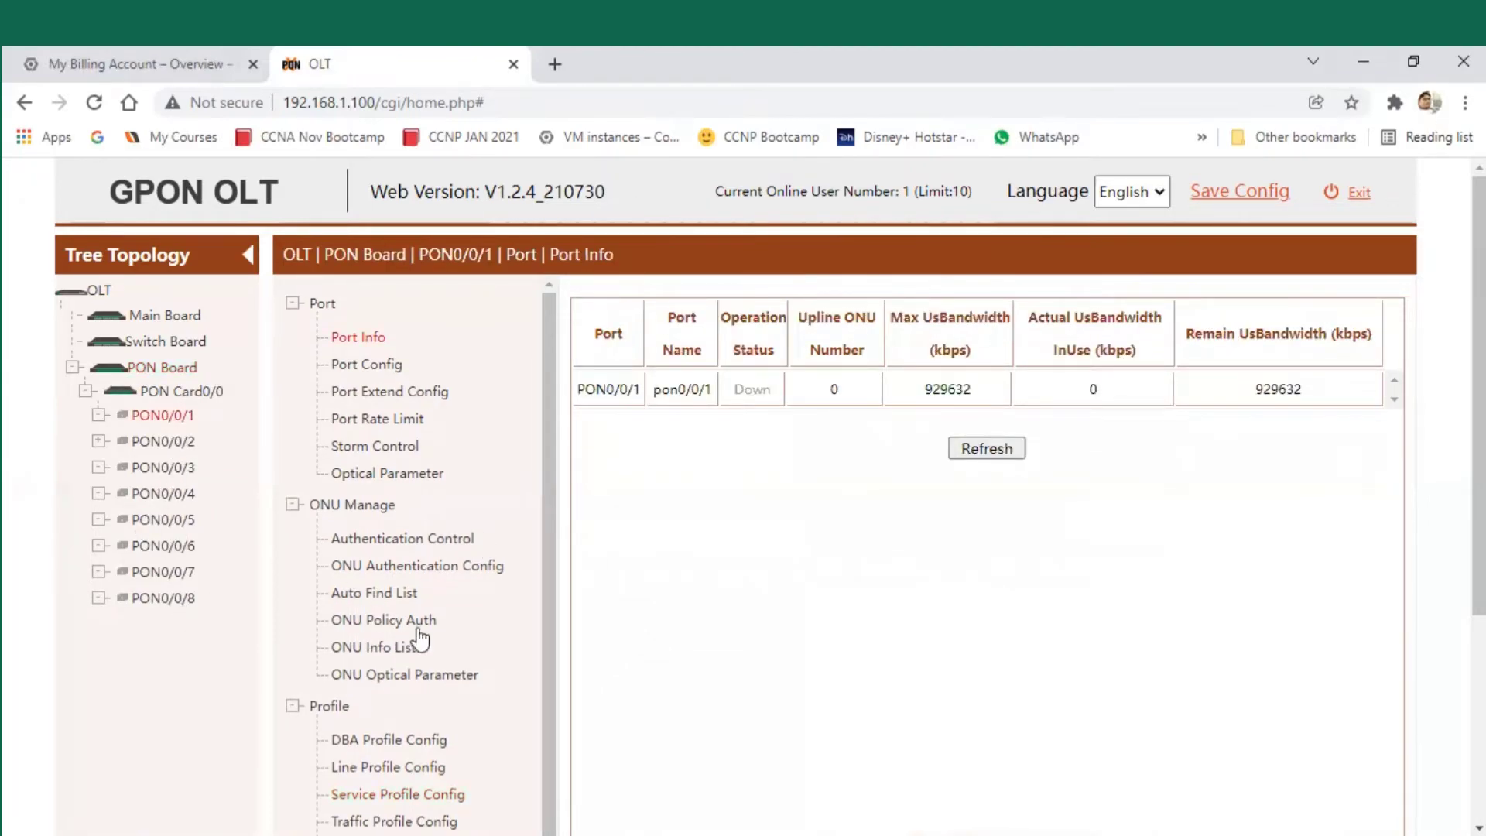
# - Open the Auto Find List on PON0/0/1 and tick the discovered XONU-1G-501RW ONU
pyautogui.moveTo(424, 595)
pyautogui.mouseDown()
pyautogui.moveTo(384, 595)
pyautogui.moveTo(443, 595)
pyautogui.moveTo(411, 603)
pyautogui.mouseUp()
pyautogui.click(388, 597)
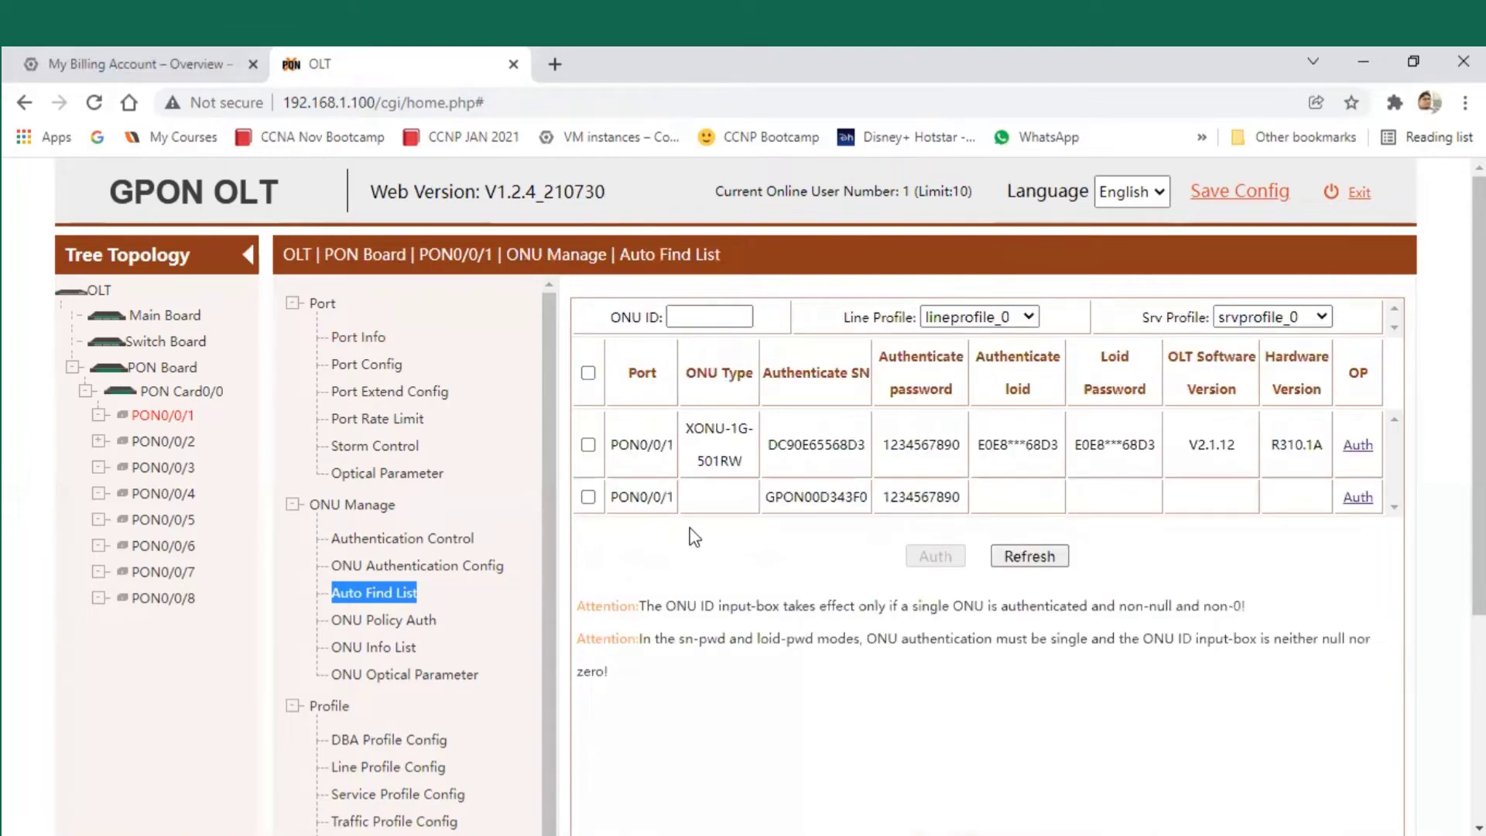
pyautogui.moveTo(610, 446); pyautogui.dragTo(673, 447)
pyautogui.click(617, 494)
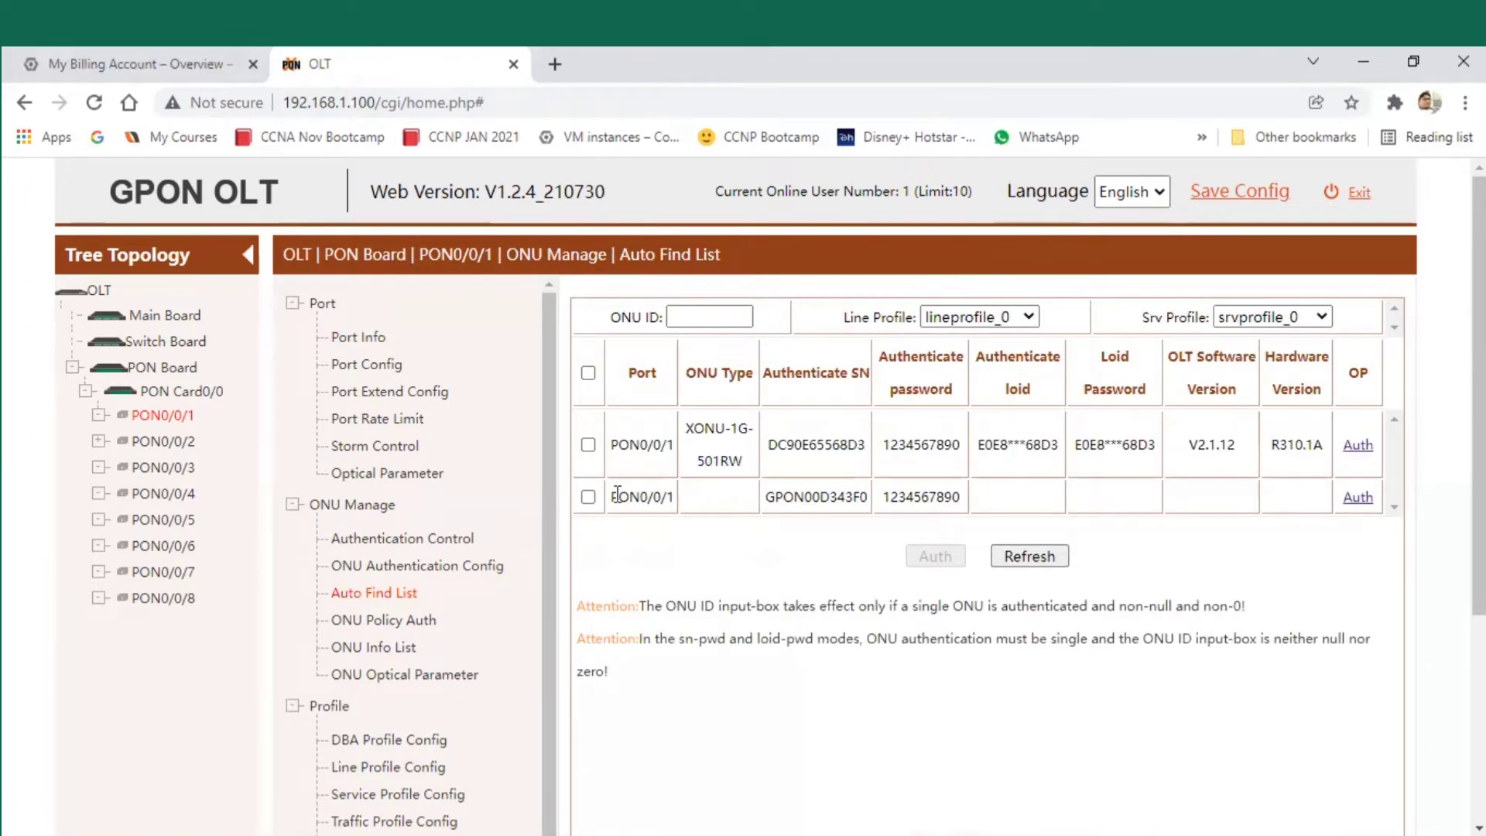
pyautogui.moveTo(618, 495); pyautogui.dragTo(672, 495)
pyautogui.click(721, 559)
pyautogui.moveTo(687, 431); pyautogui.dragTo(752, 430)
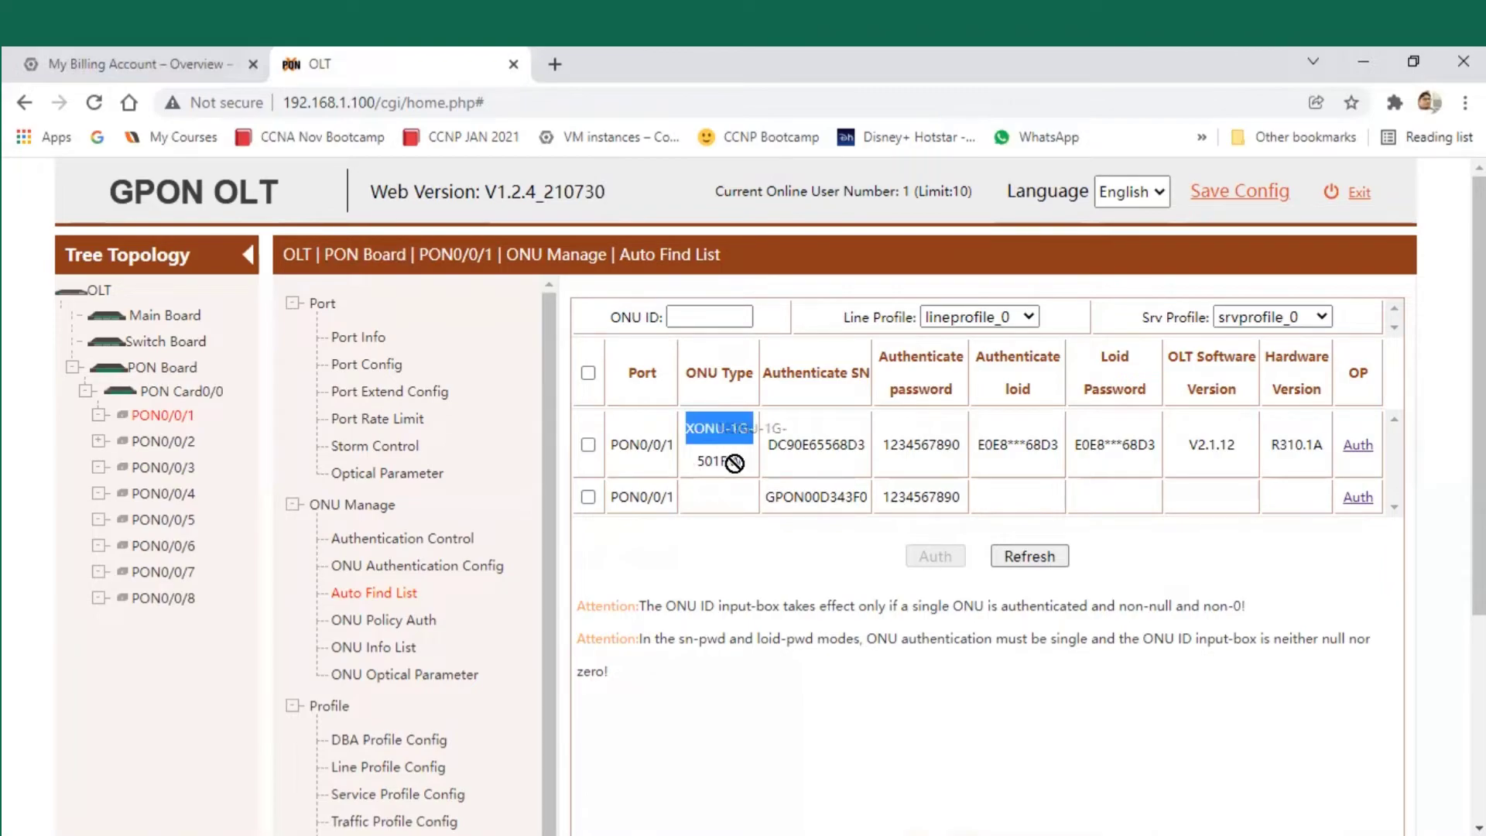
pyautogui.click(588, 444)
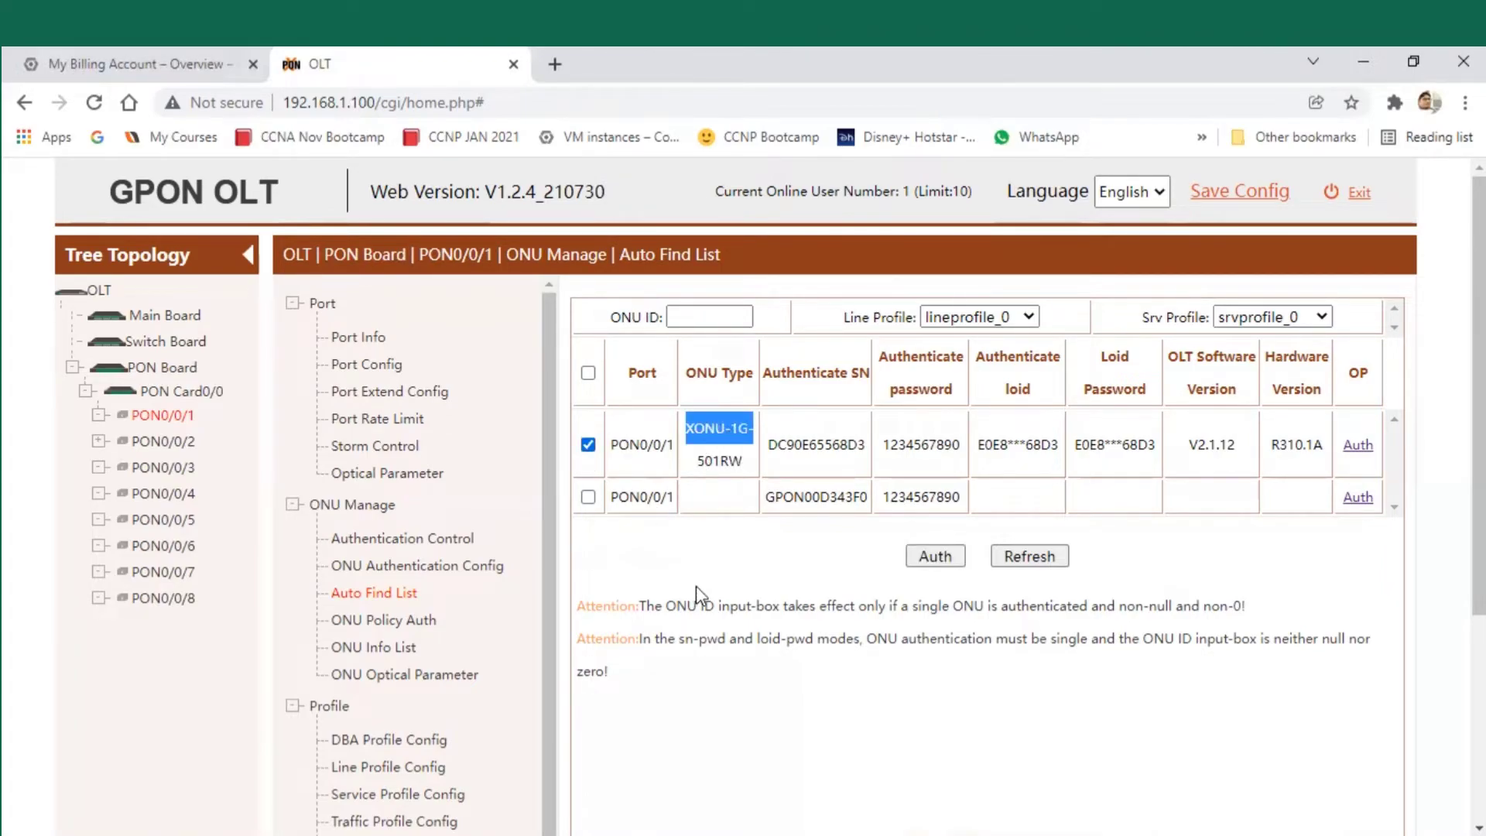
# - Assign the Internet_2 line and service profiles to the ONU and authorise it
pyautogui.click(958, 318)
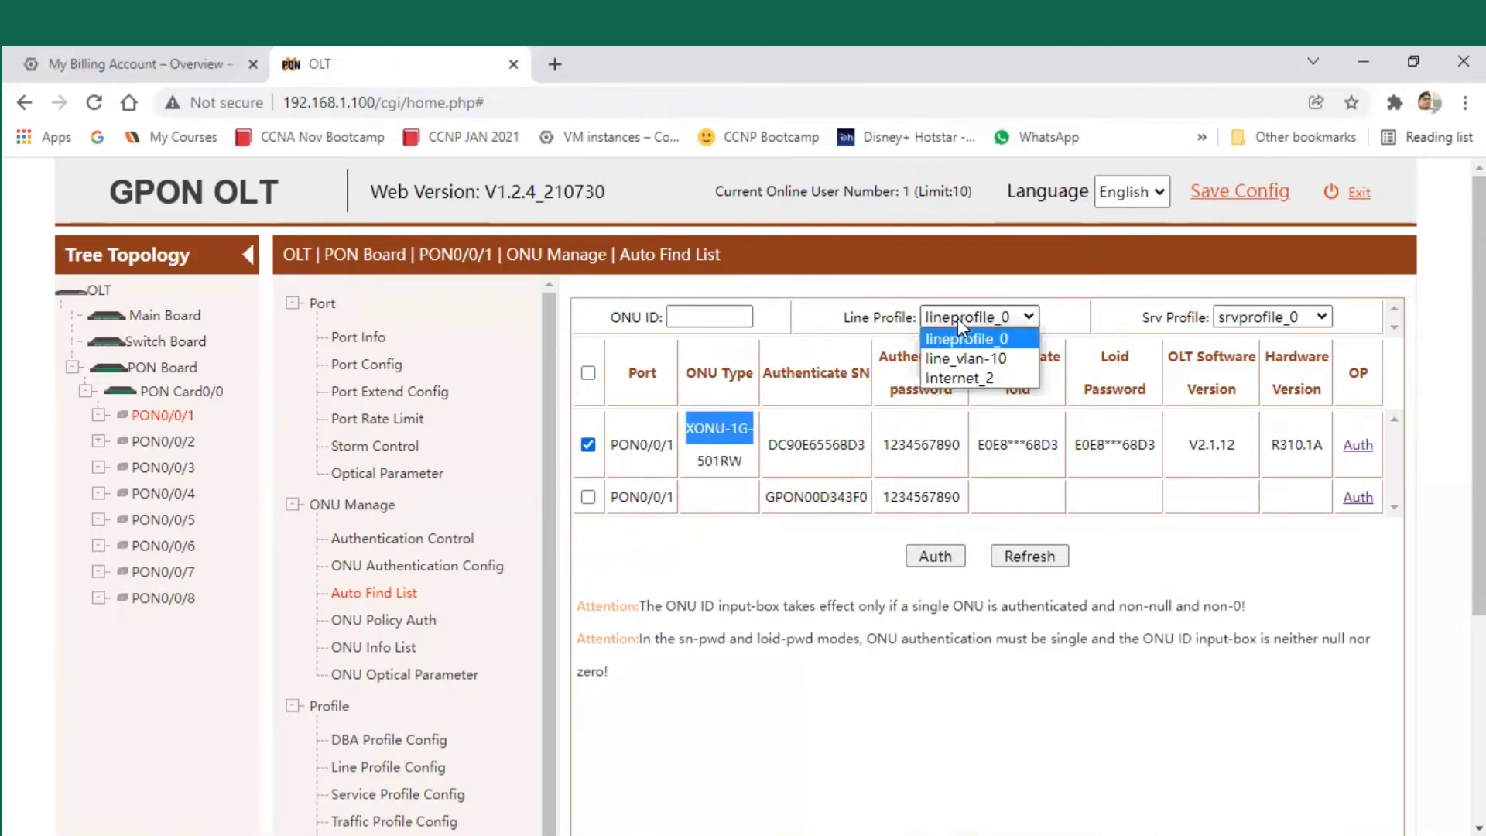
pyautogui.click(975, 379)
pyautogui.moveTo(849, 318); pyautogui.dragTo(933, 331)
pyautogui.moveTo(1136, 317); pyautogui.dragTo(1187, 319)
pyautogui.click(1246, 319)
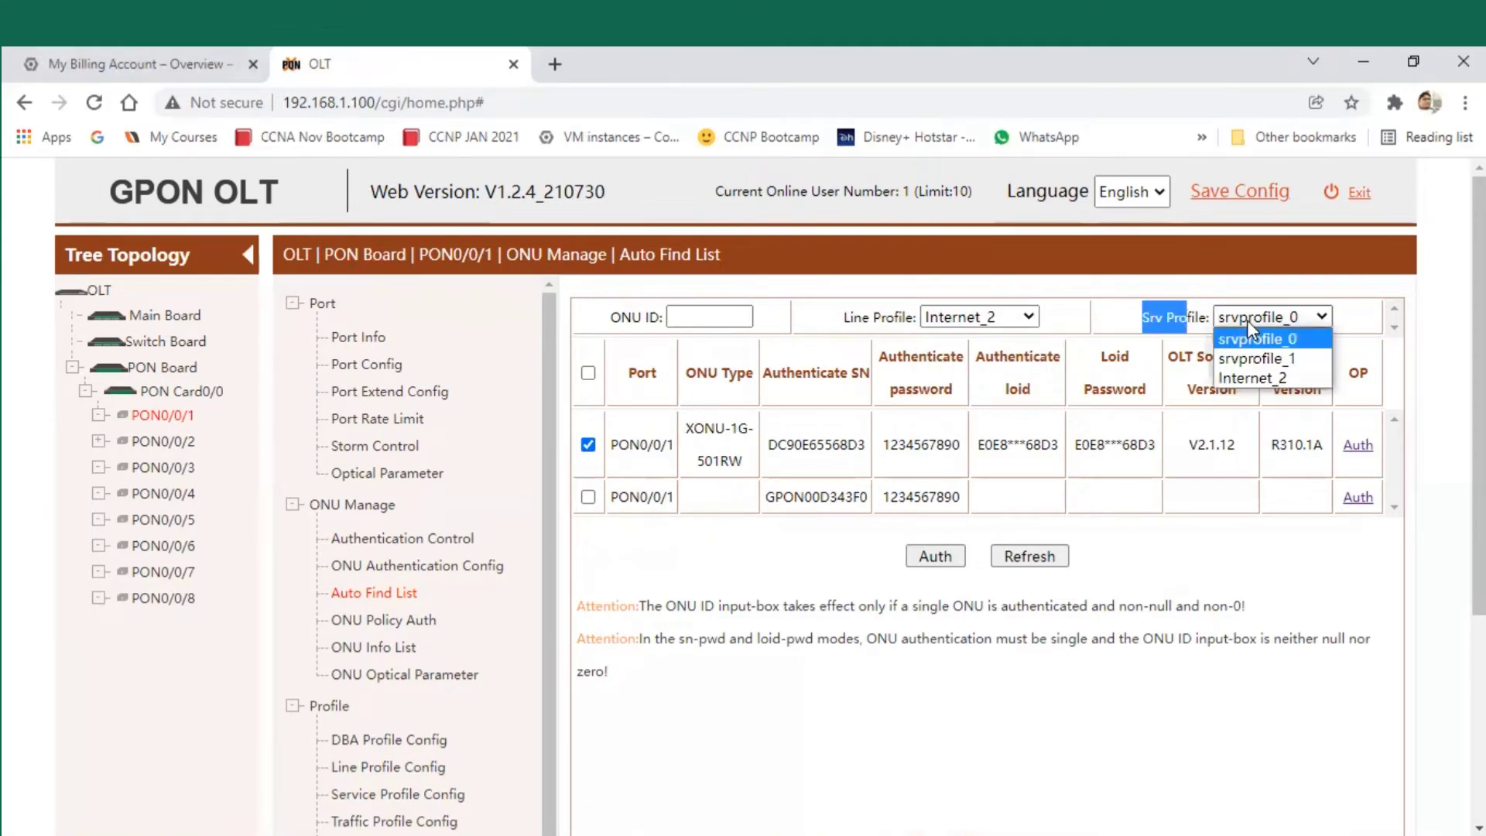
pyautogui.click(1271, 376)
pyautogui.click(1104, 319)
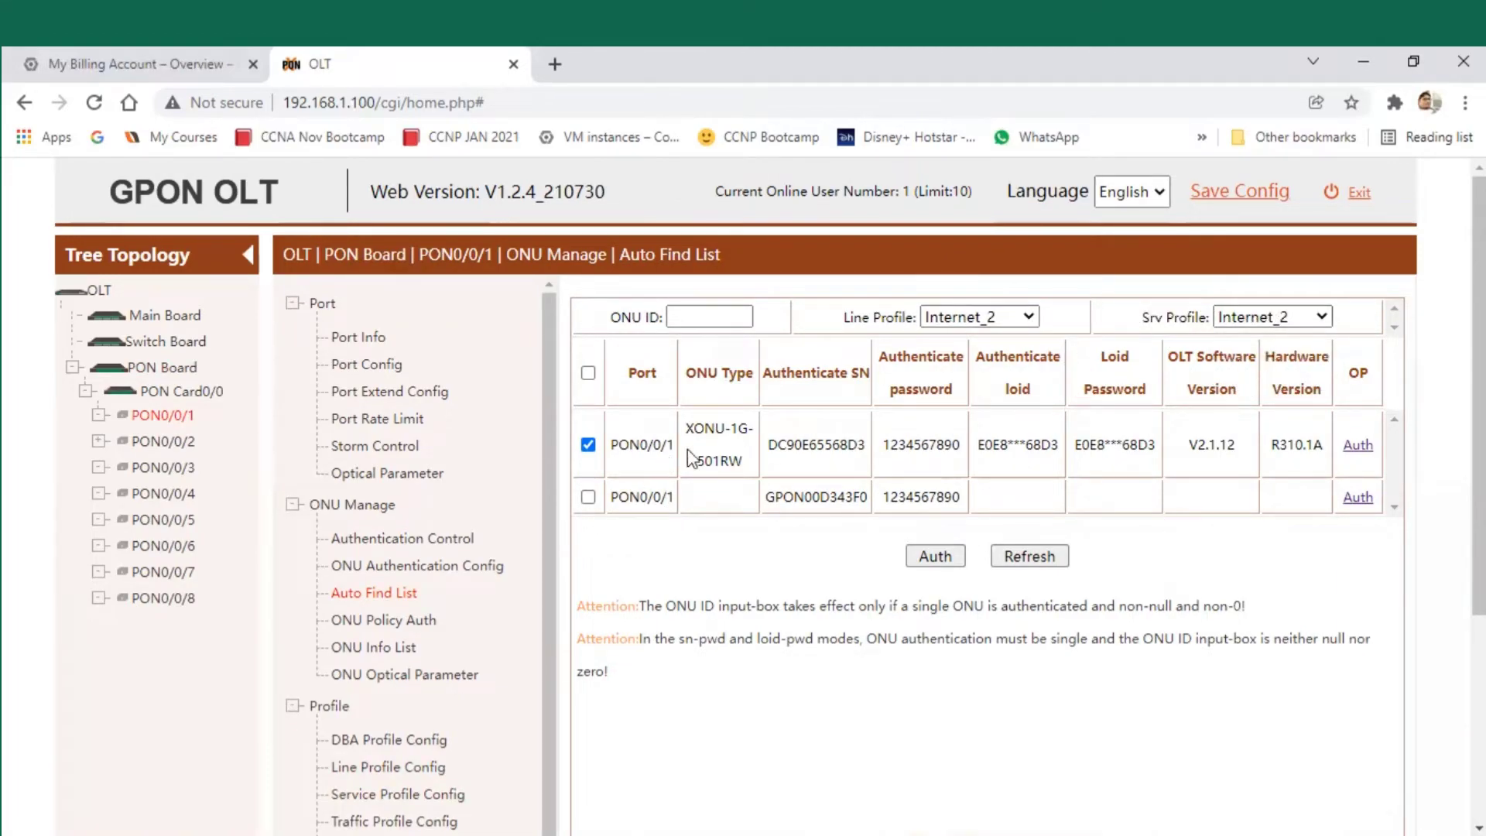
pyautogui.doubleClick(1360, 447)
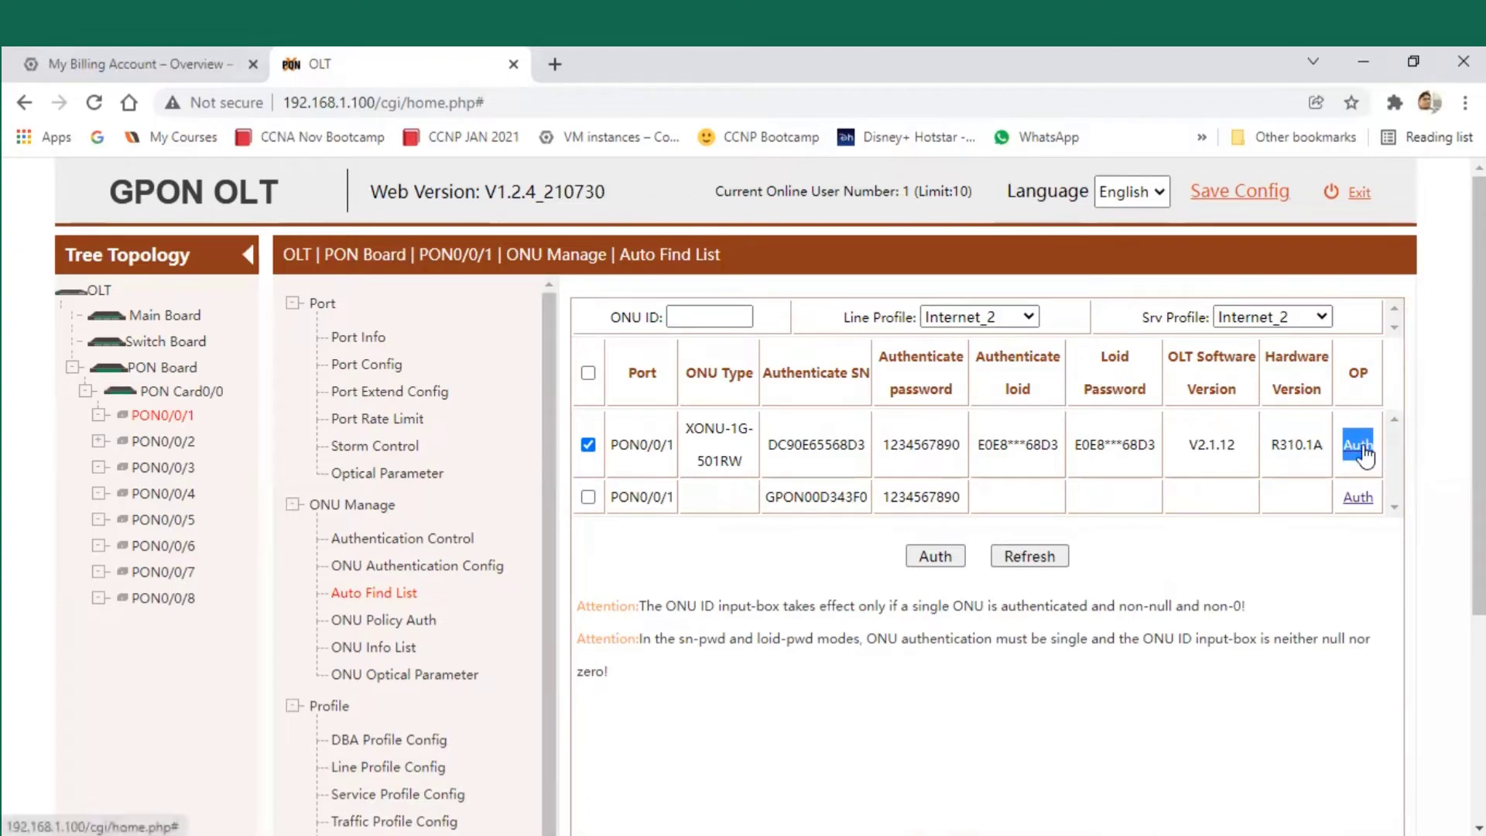
pyautogui.click(1362, 448)
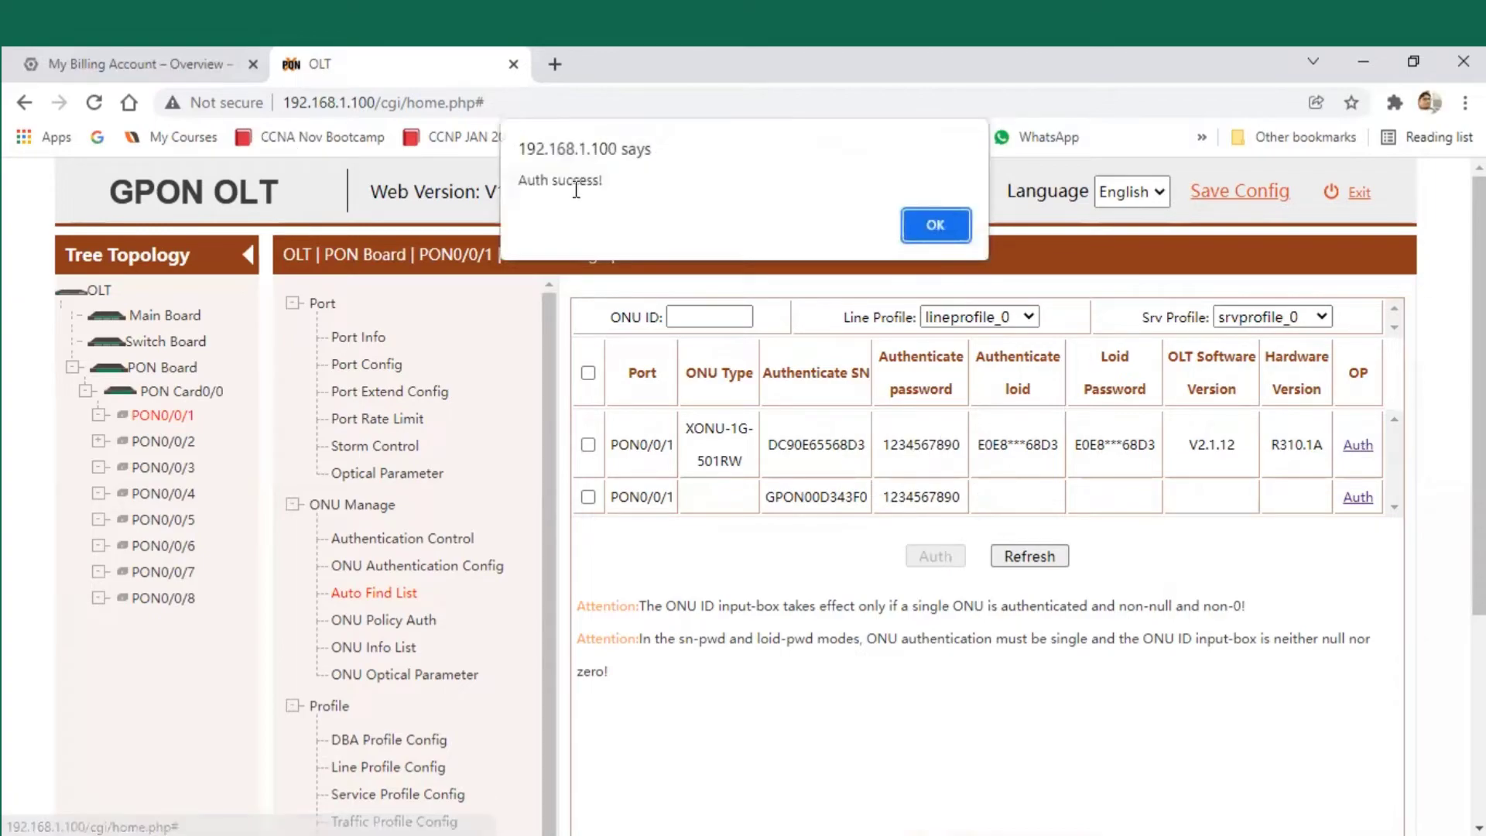
# - Dismiss the authorisation success alert and open the ONU Info List under PON0/0/1
pyautogui.click(935, 225)
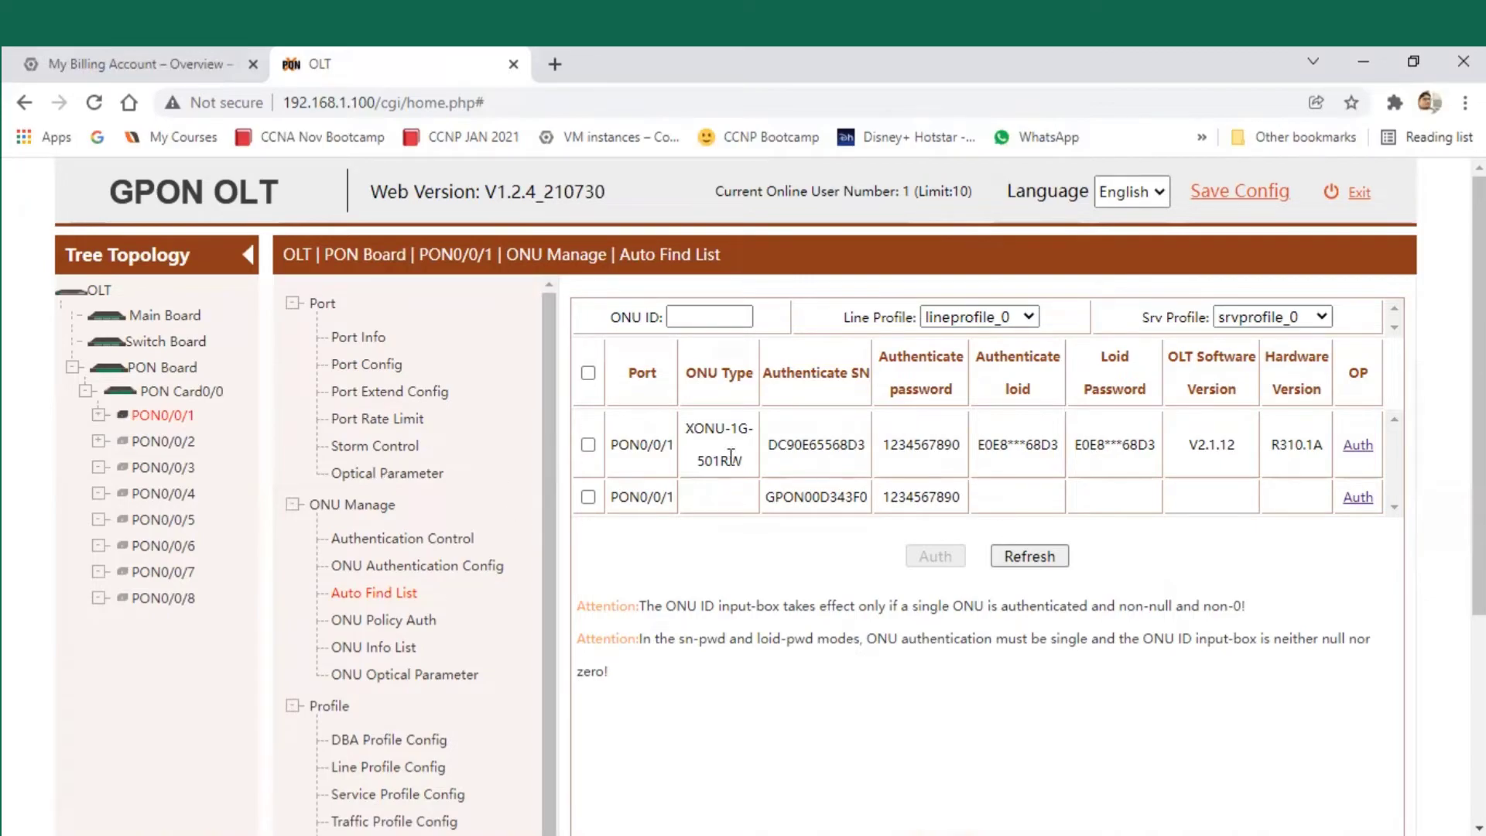
pyautogui.click(98, 415)
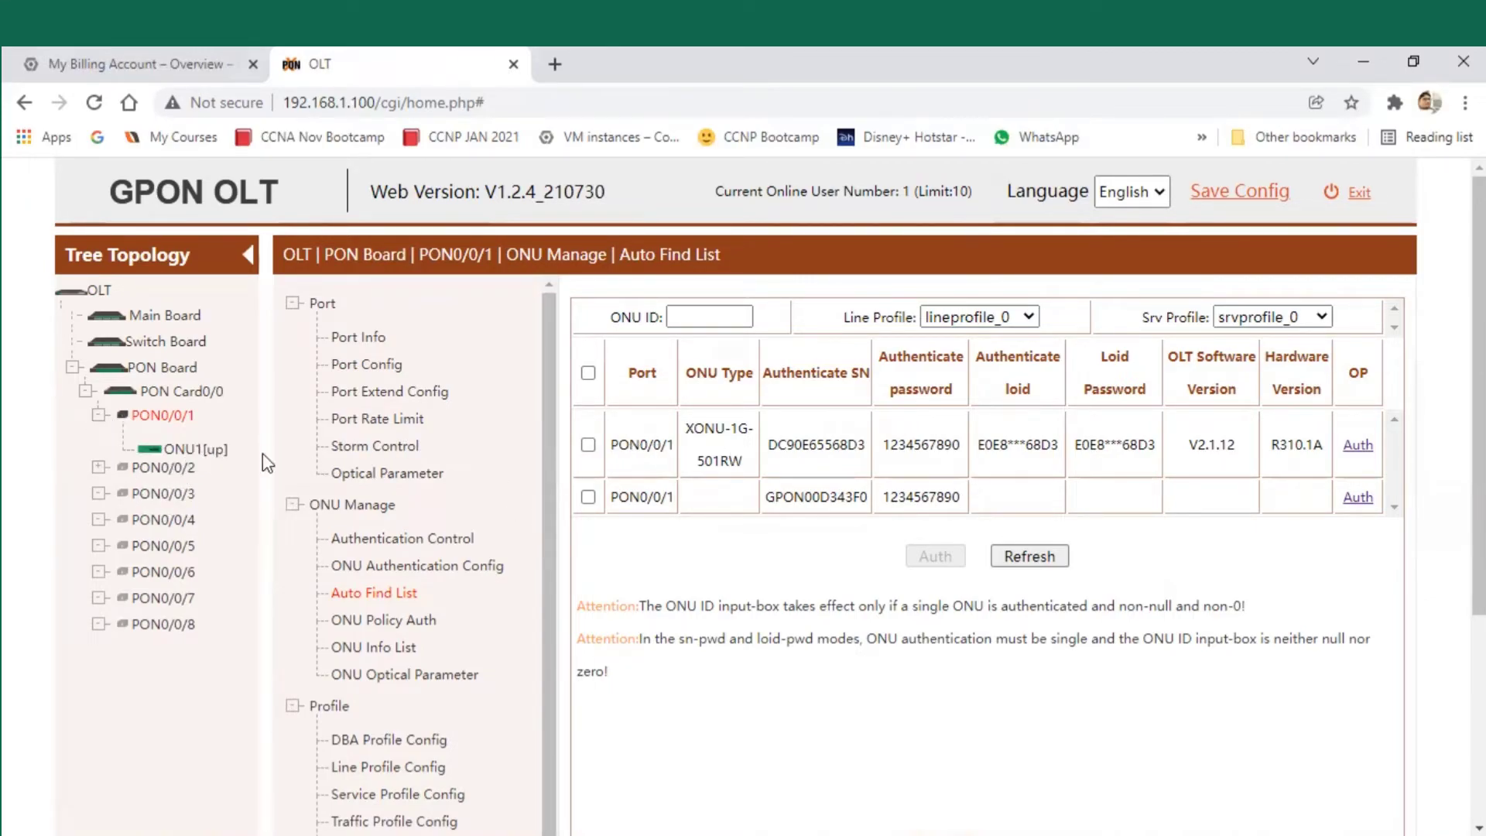
pyautogui.click(376, 650)
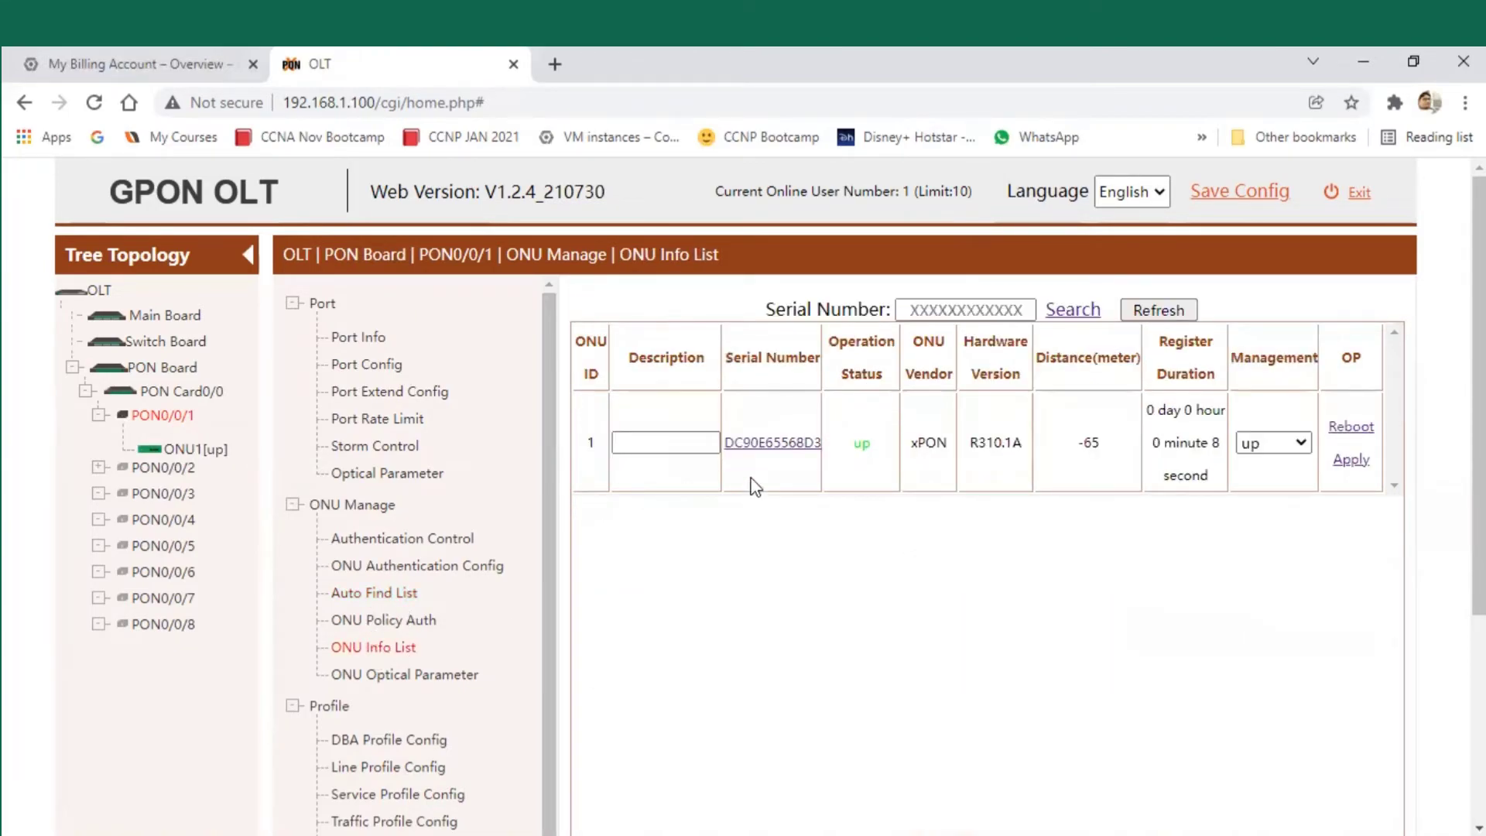
# - Set the ONU's description to Internet_test and apply it
pyautogui.moveTo(734, 442); pyautogui.dragTo(865, 465)
pyautogui.click(882, 449)
pyautogui.doubleClick(928, 449)
pyautogui.click(945, 455)
pyautogui.moveTo(723, 455); pyautogui.dragTo(855, 447)
pyautogui.click(774, 554)
pyautogui.click(671, 445)
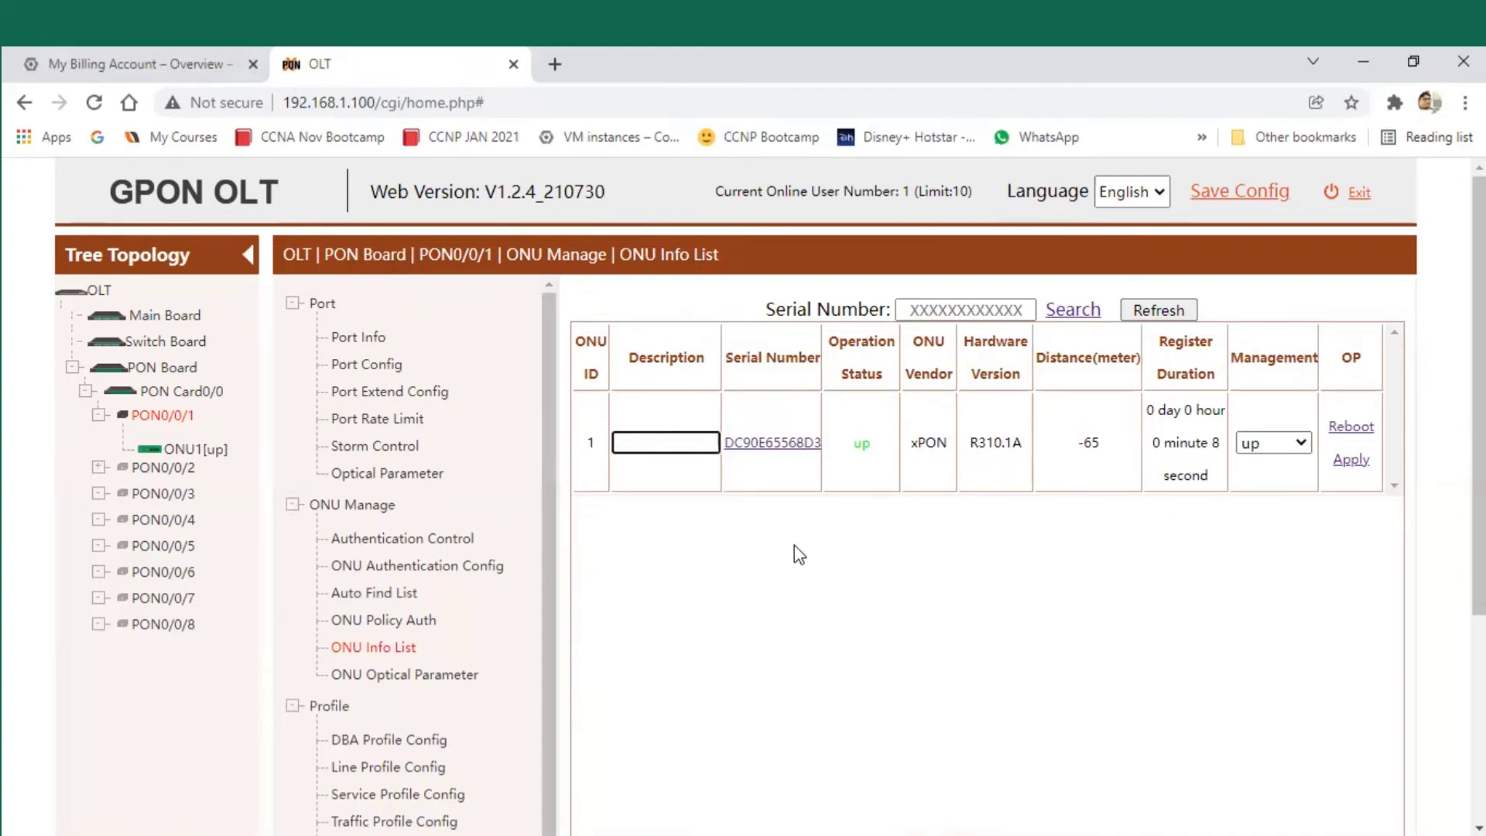
pyautogui.write('Internet ')
pyautogui.write('test')
pyautogui.click(1347, 463)
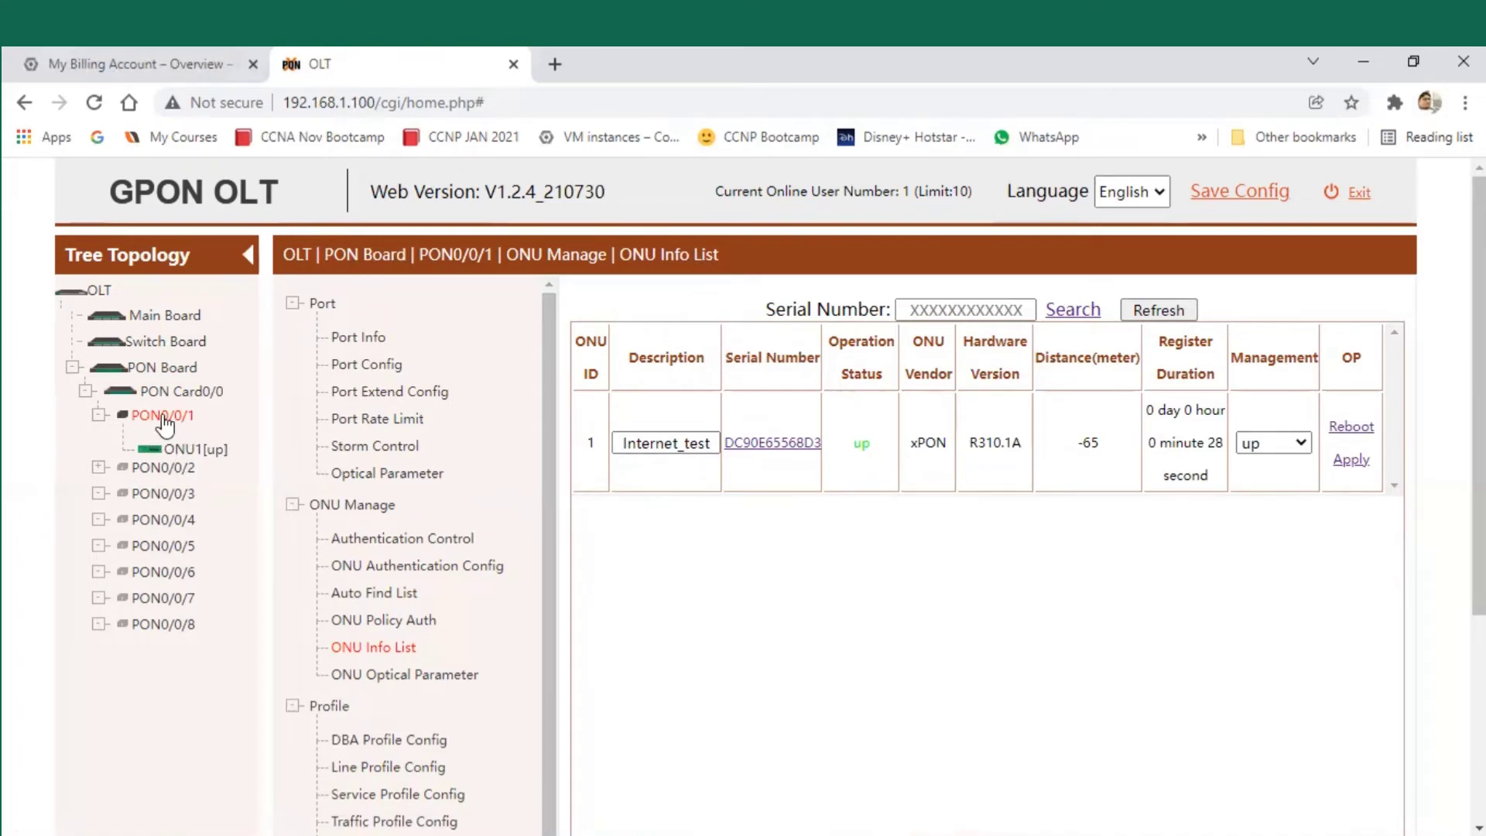
# - Show the Basic Info page of the renamed ONU 1
pyautogui.moveTo(200, 419); pyautogui.dragTo(228, 454)
pyautogui.click(209, 453)
pyautogui.moveTo(585, 445); pyautogui.dragTo(596, 445)
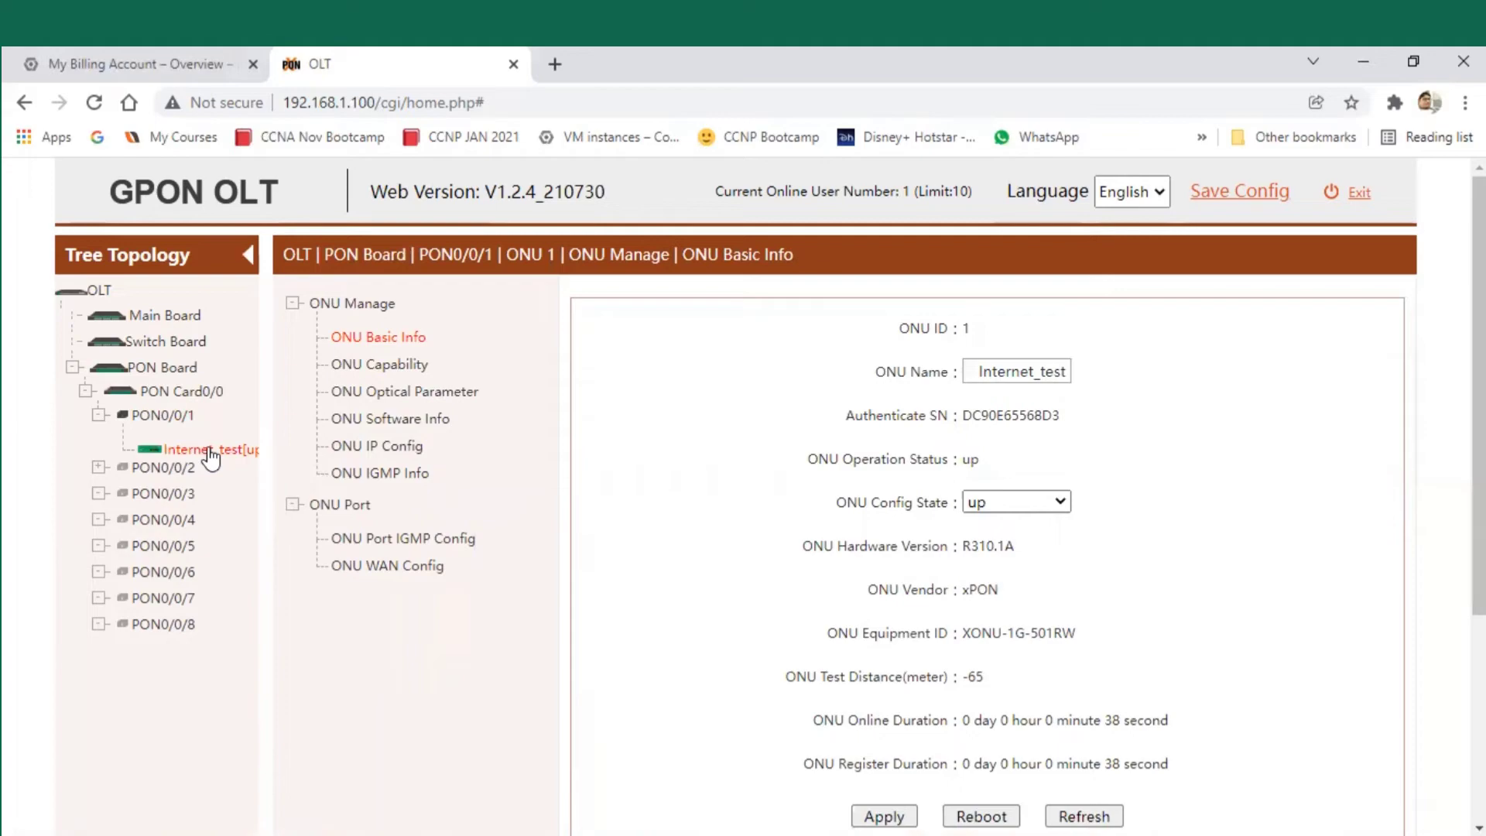
# - Check PON0/0/1's port information and the ONU optical readings
pyautogui.click(169, 418)
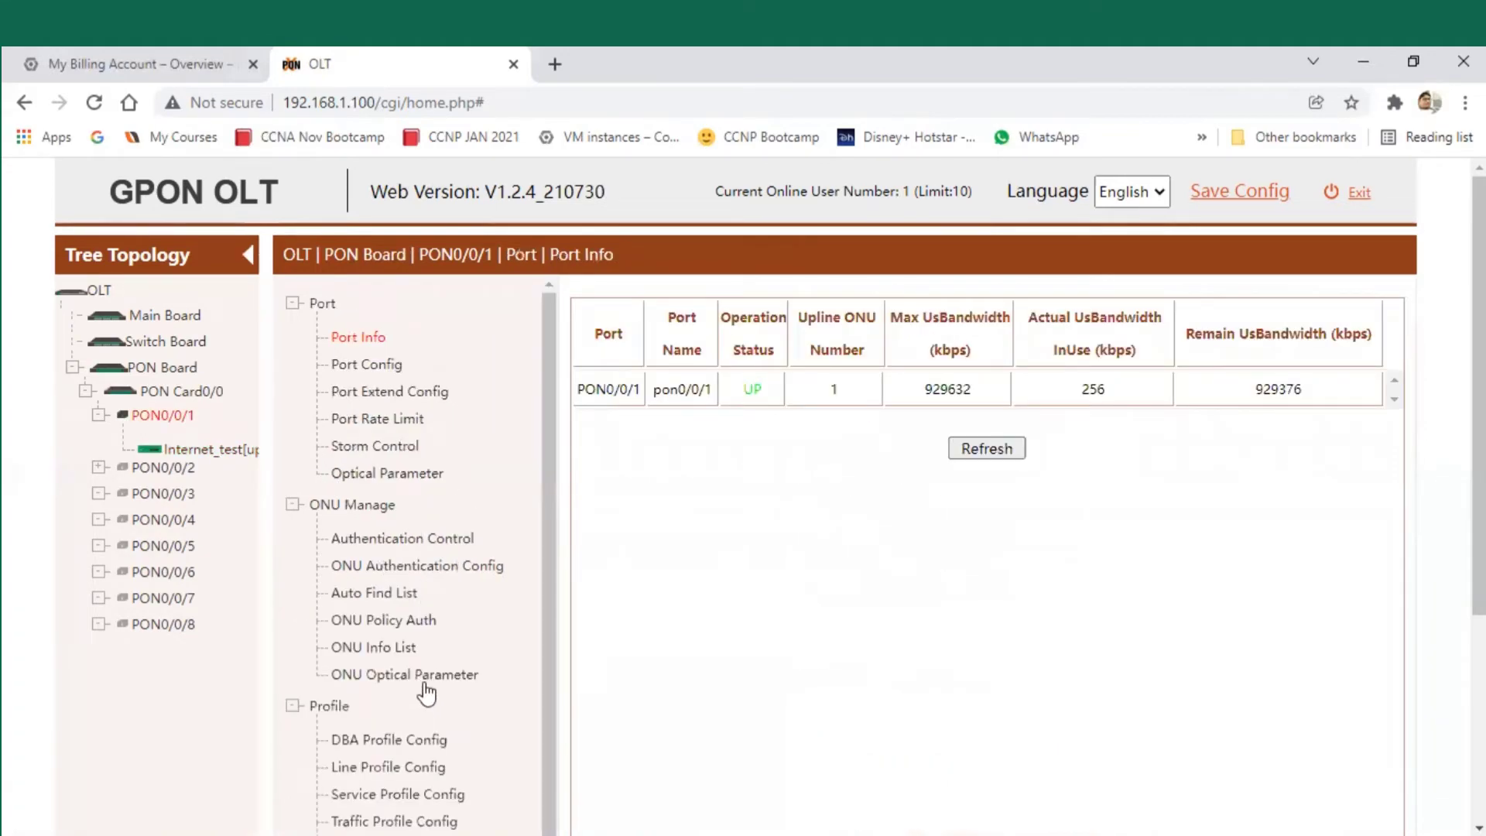
pyautogui.click(424, 676)
pyautogui.moveTo(714, 412); pyautogui.dragTo(951, 416)
pyautogui.moveTo(718, 414); pyautogui.dragTo(764, 468)
pyautogui.click(765, 468)
# - Return to PON0/0/1, collapse the Profile menu and show Service Port Config
pyautogui.click(160, 420)
pyautogui.click(294, 706)
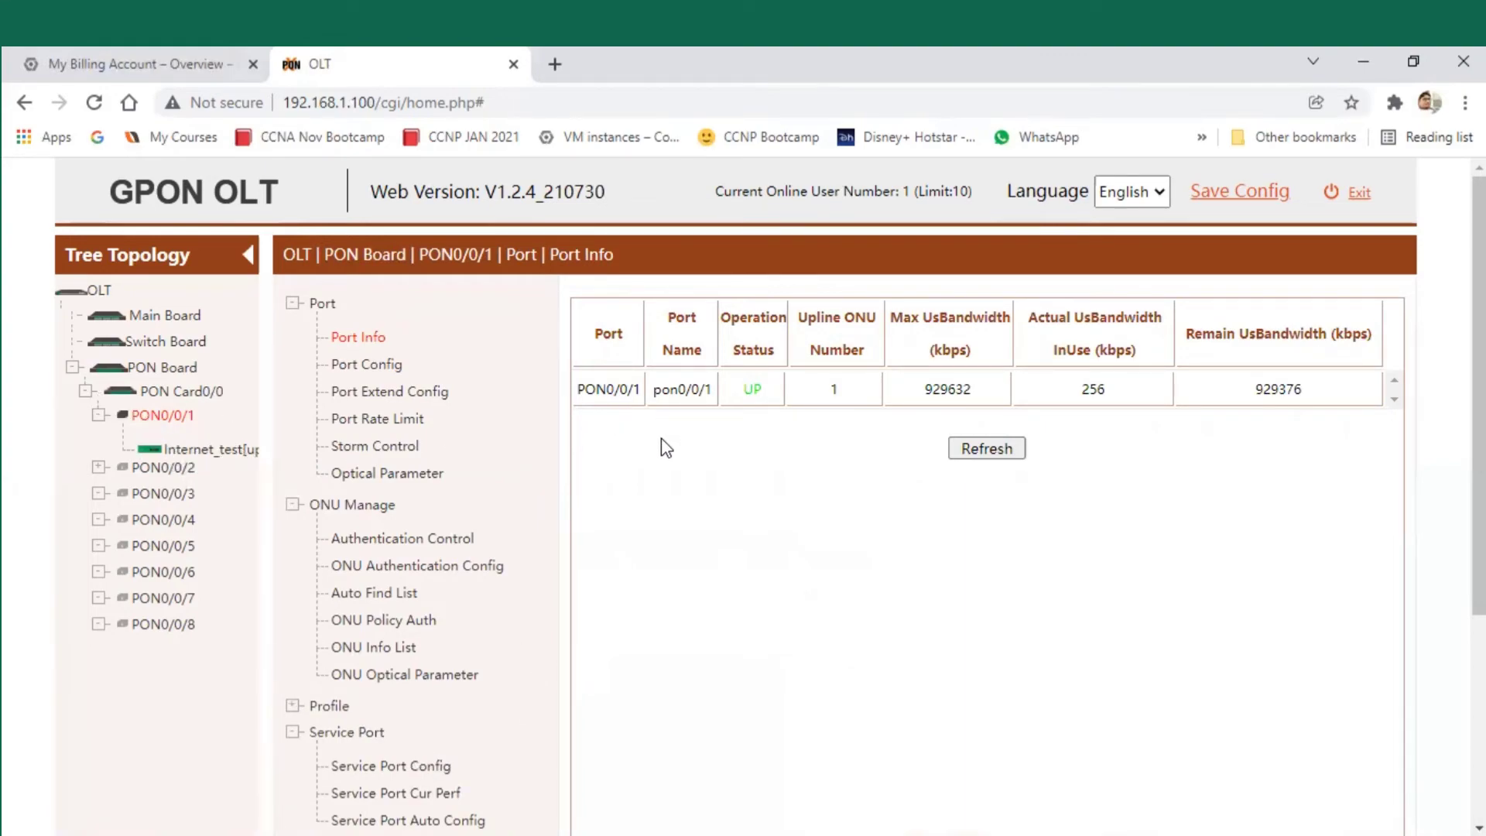
pyautogui.click(431, 768)
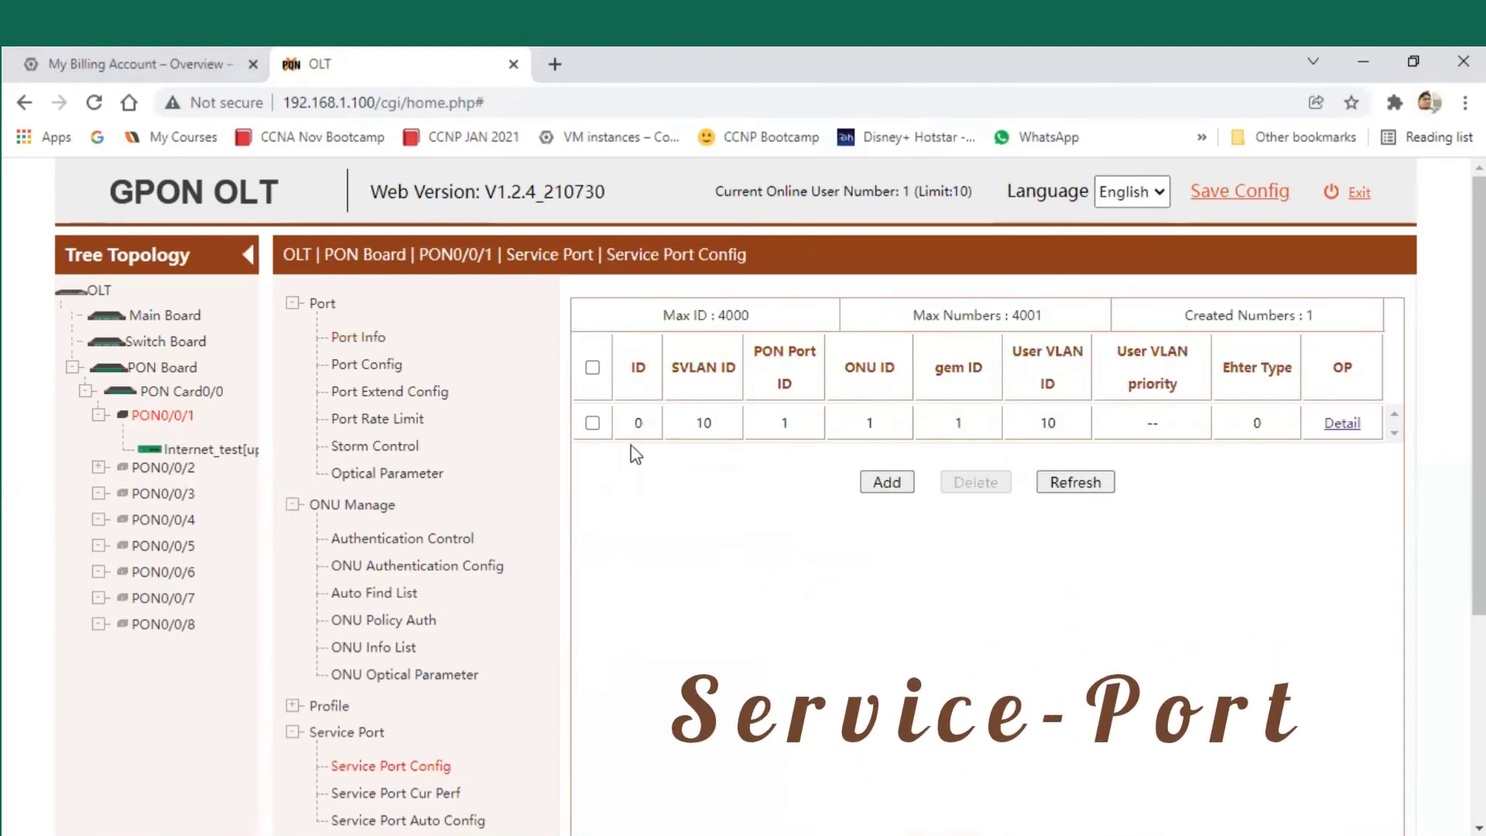
# - Start a new service port with ID 1, SVLAN 128, PON0/0/1, ONU 1 and gem 1
pyautogui.click(887, 482)
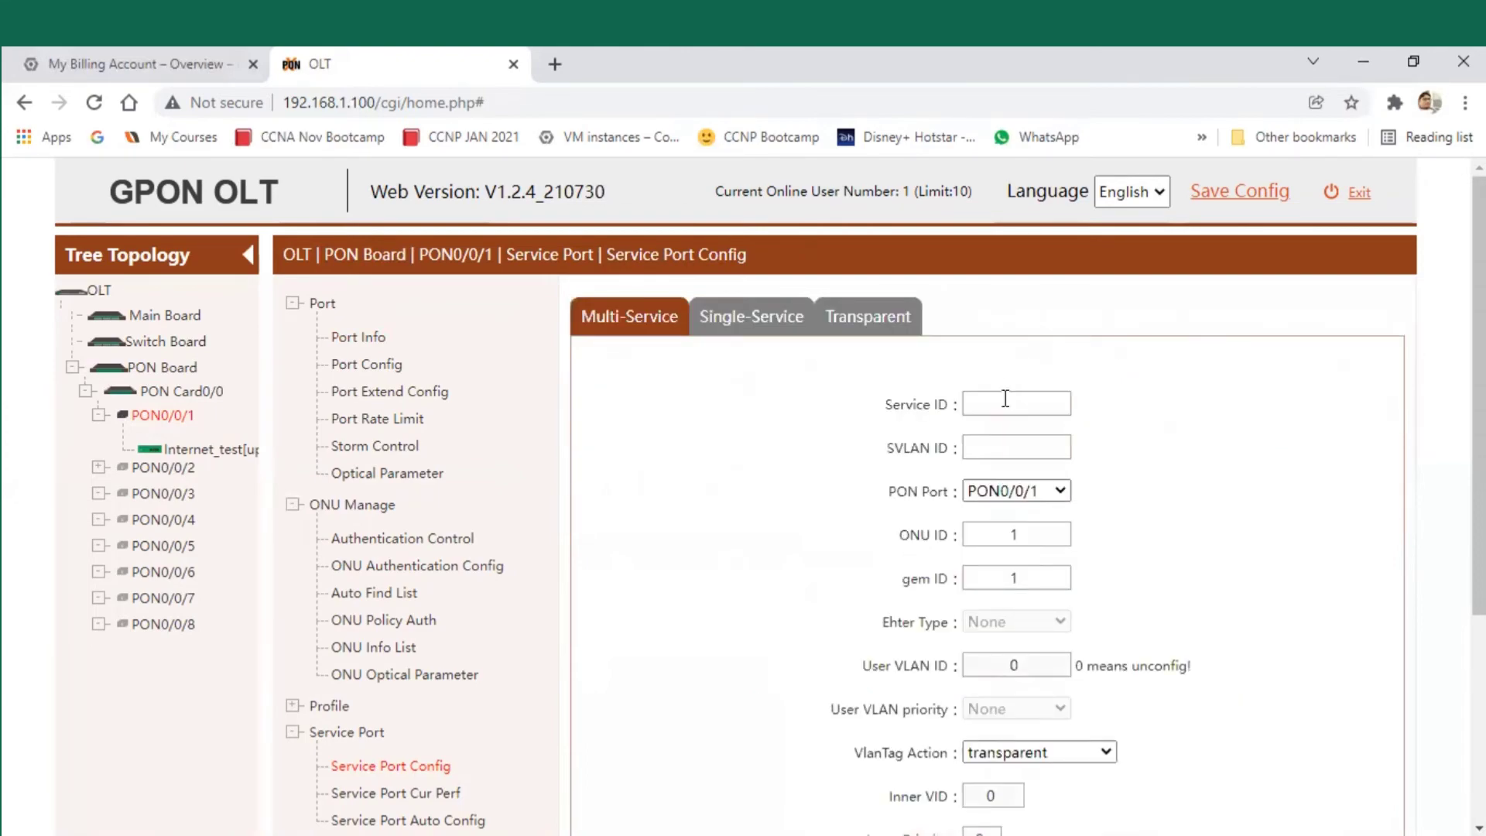
pyautogui.click(1010, 403)
pyautogui.click(1015, 448)
pyautogui.write('1')
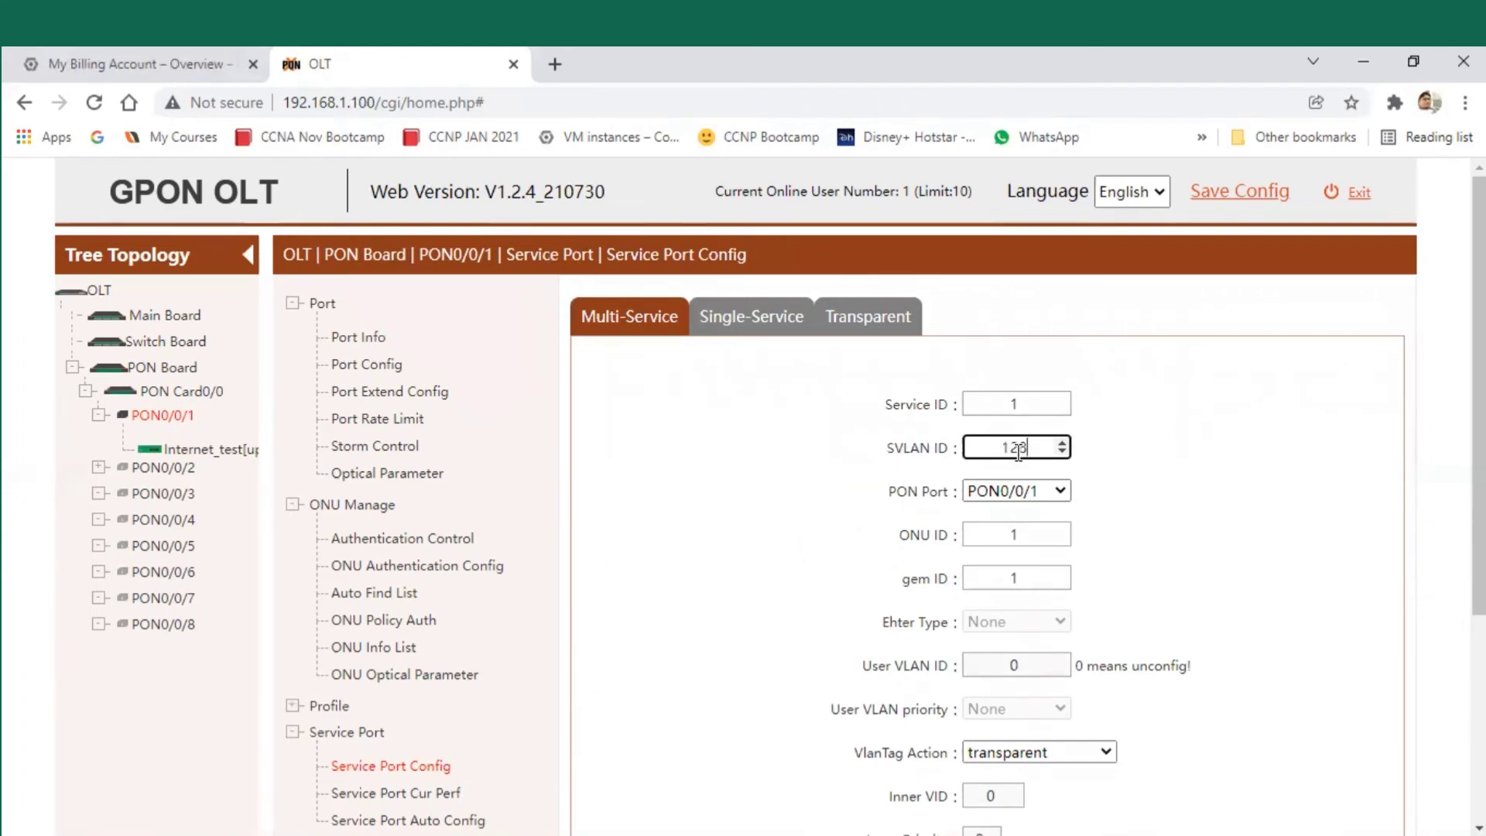
pyautogui.write('28')
pyautogui.click(1029, 492)
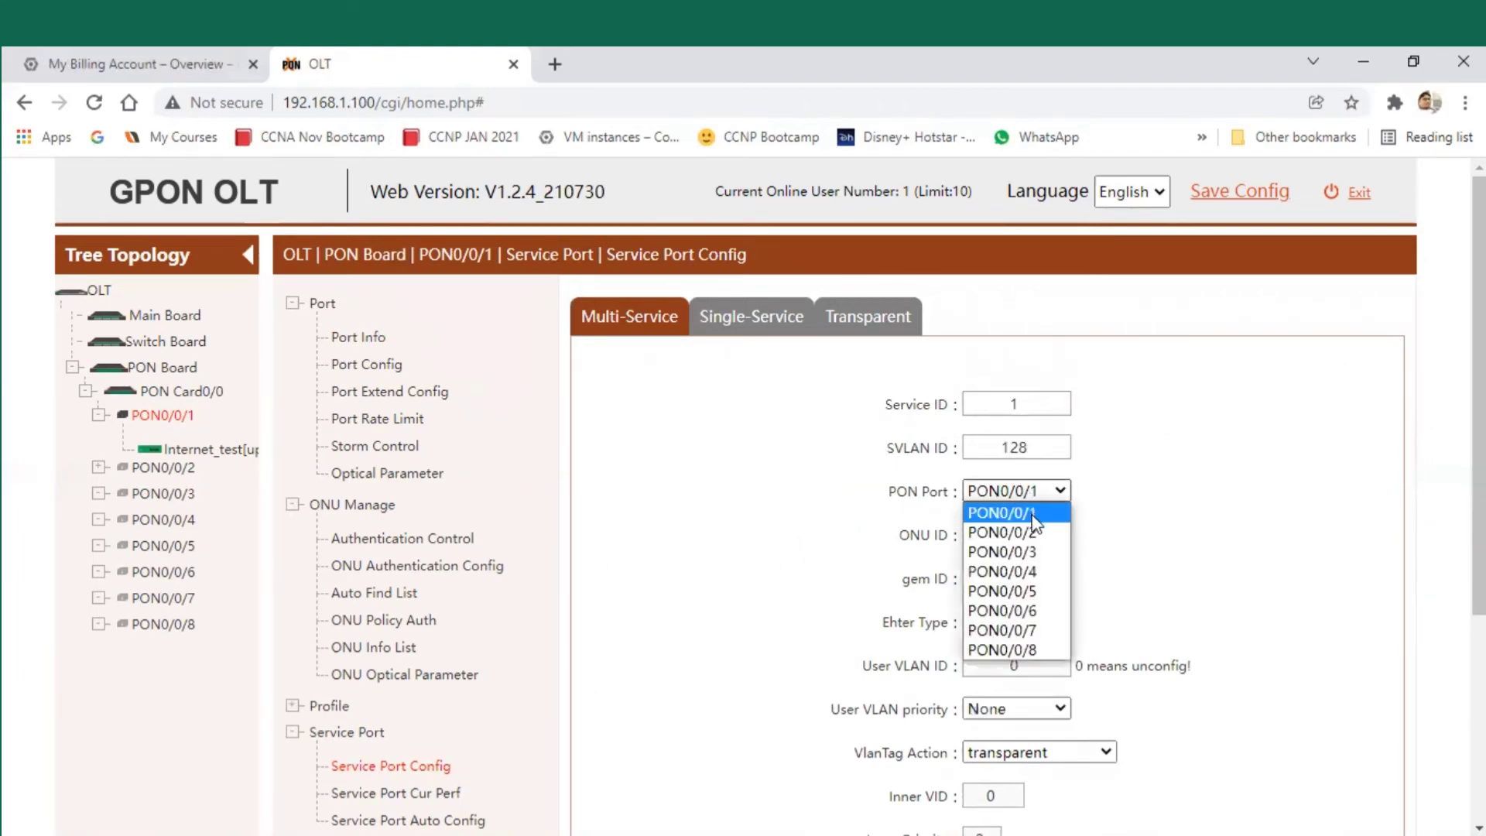
pyautogui.click(1032, 516)
pyautogui.click(1034, 534)
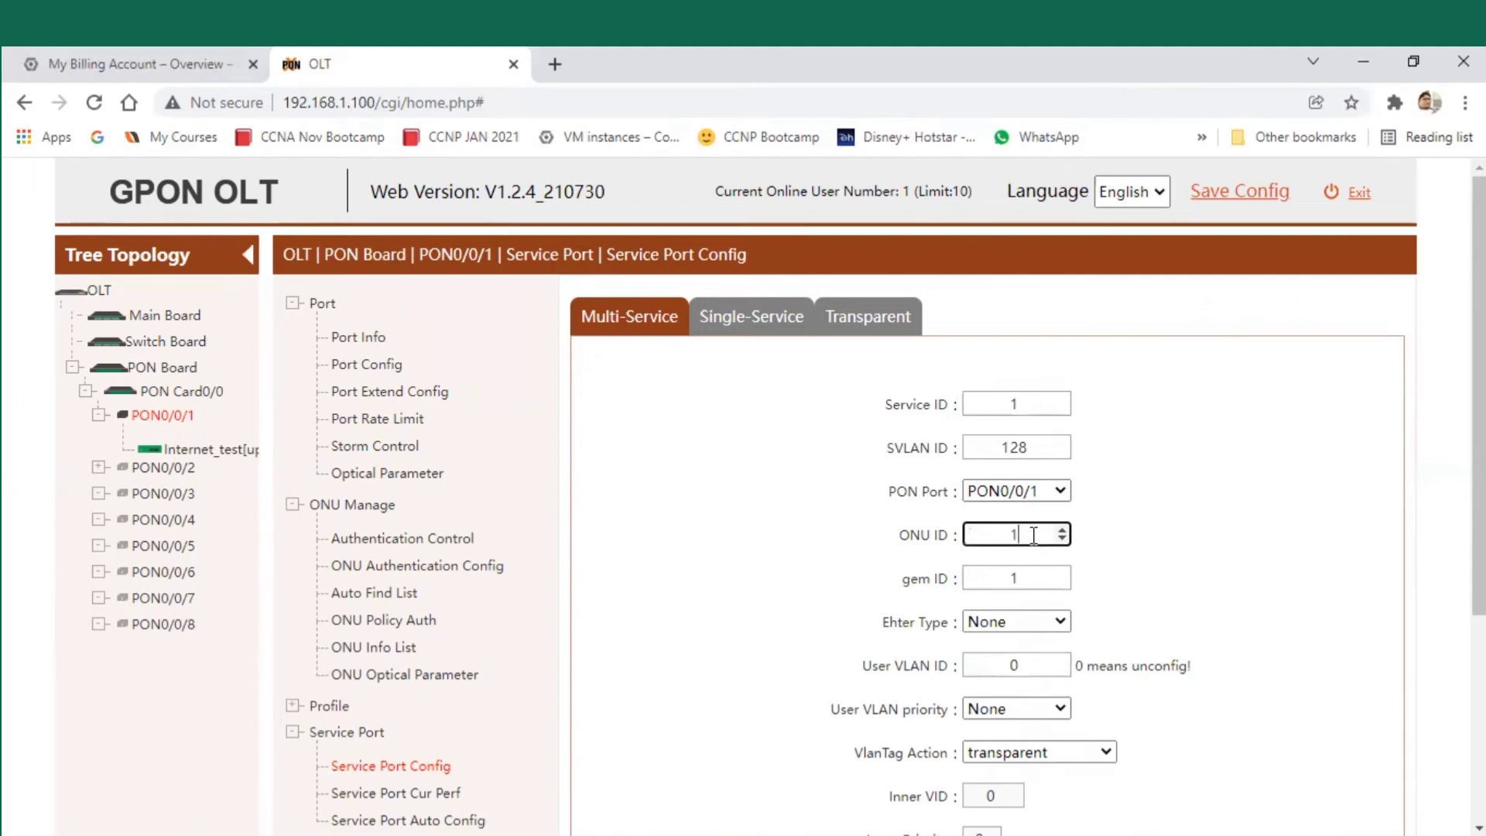
pyautogui.click(1034, 574)
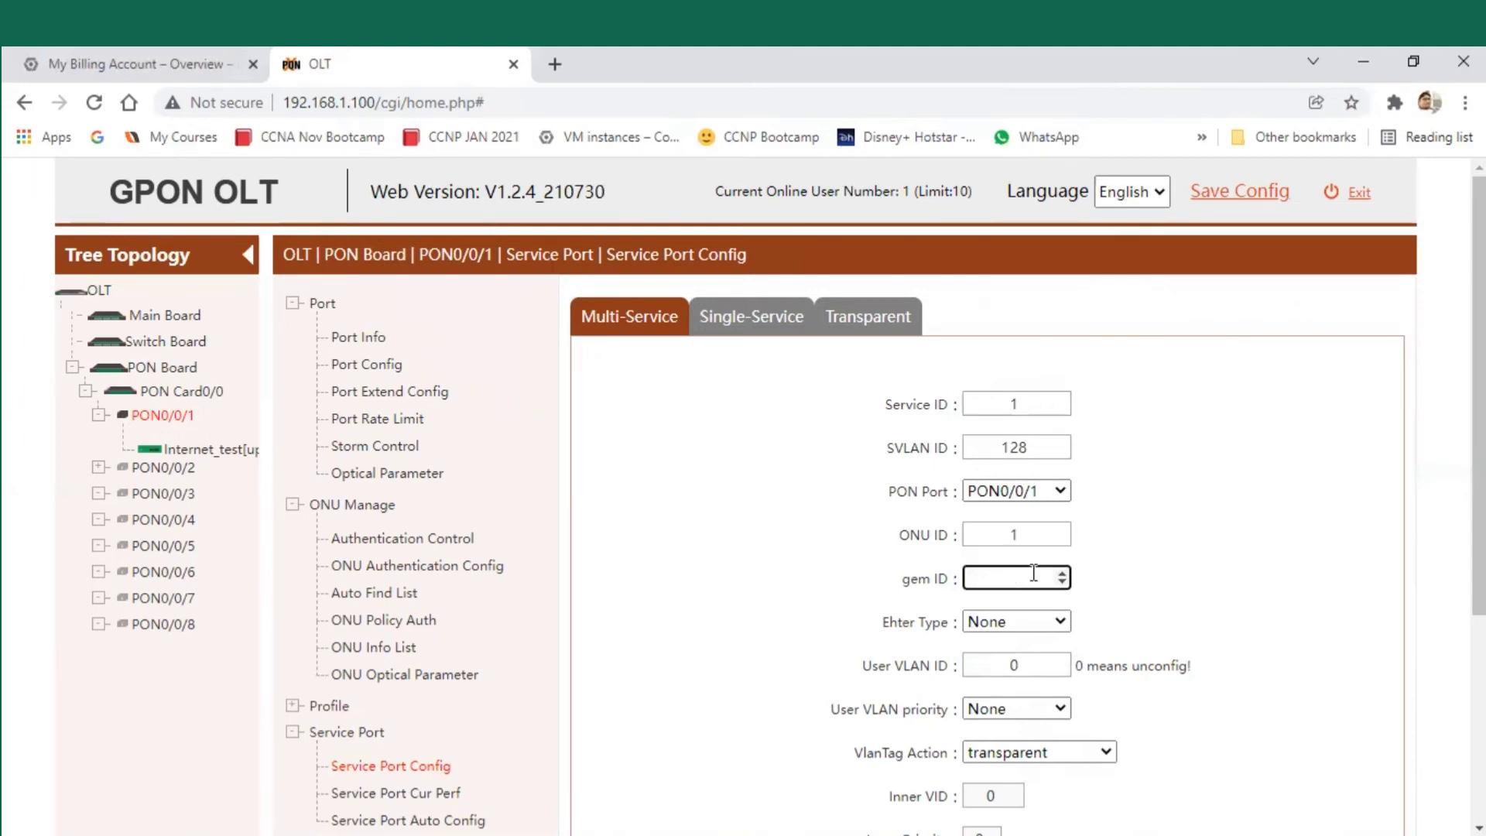
# - Give it user VLAN 128 with transparent tag action, confirm it, and dismiss the success message
pyautogui.click(1044, 667)
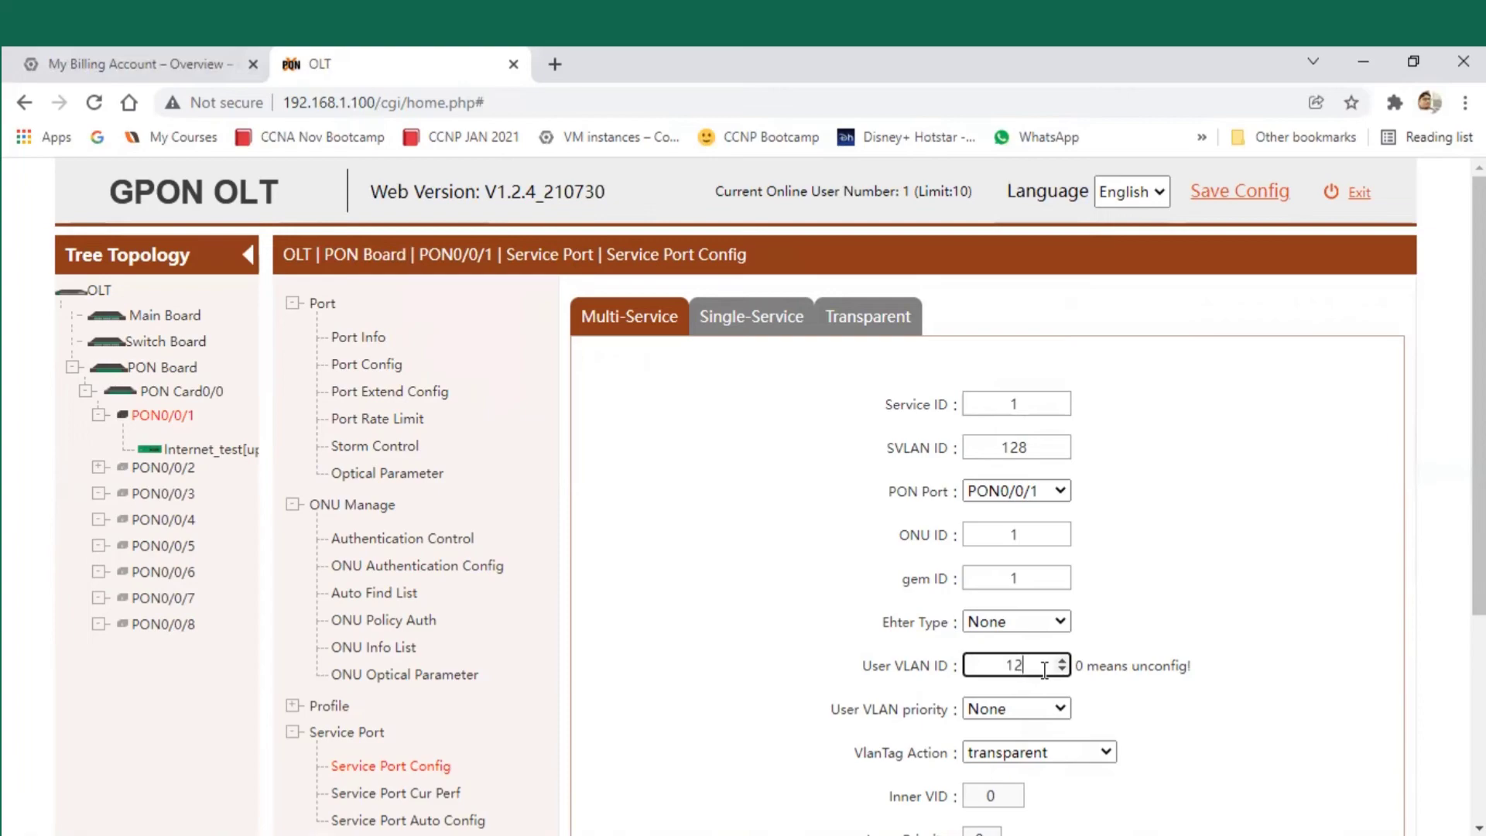
pyautogui.click(1040, 752)
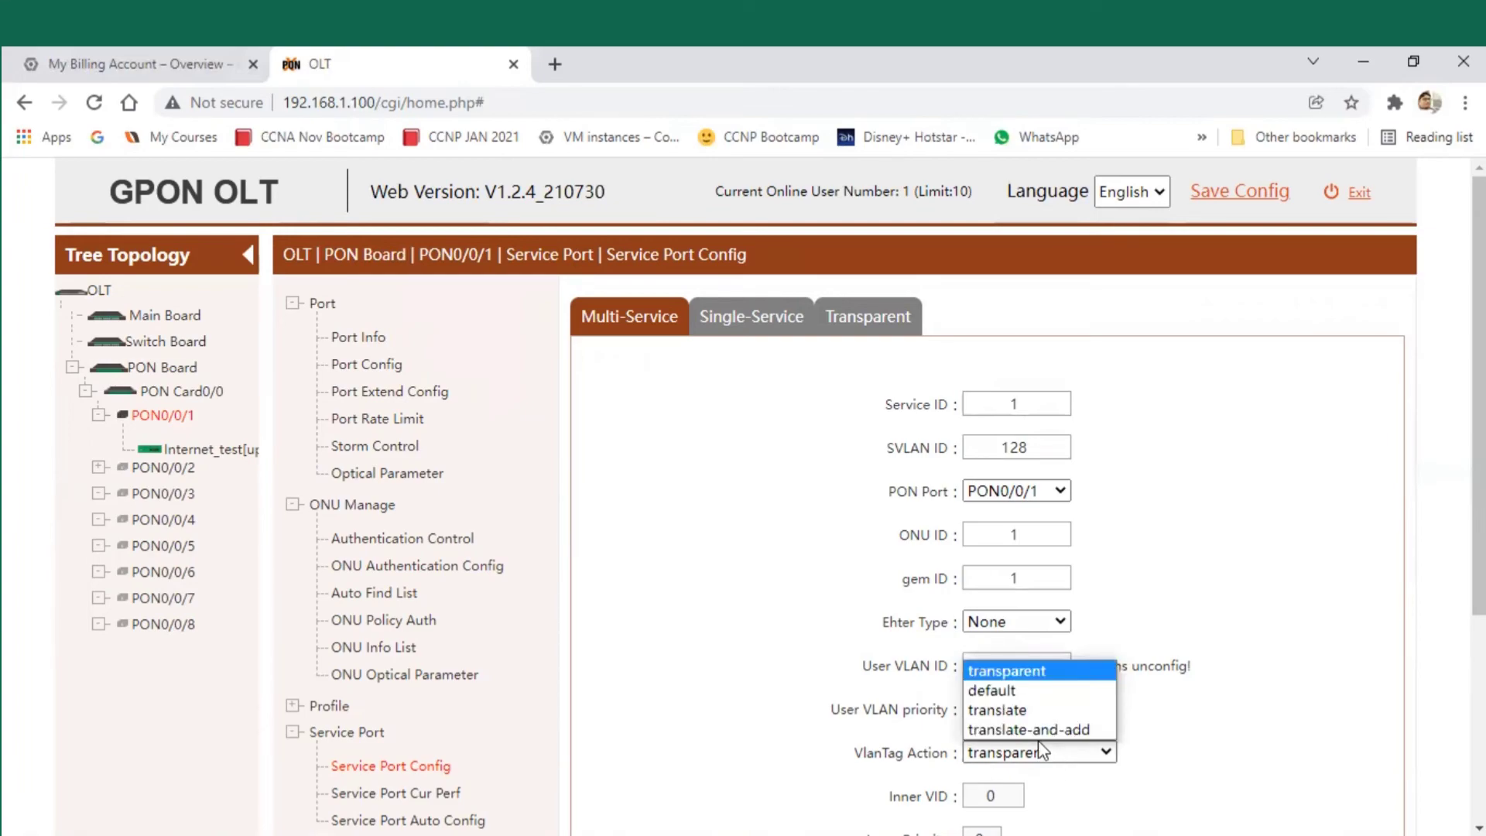
pyautogui.click(1337, 766)
pyautogui.scroll(-4, 1279, 763)
pyautogui.click(956, 586)
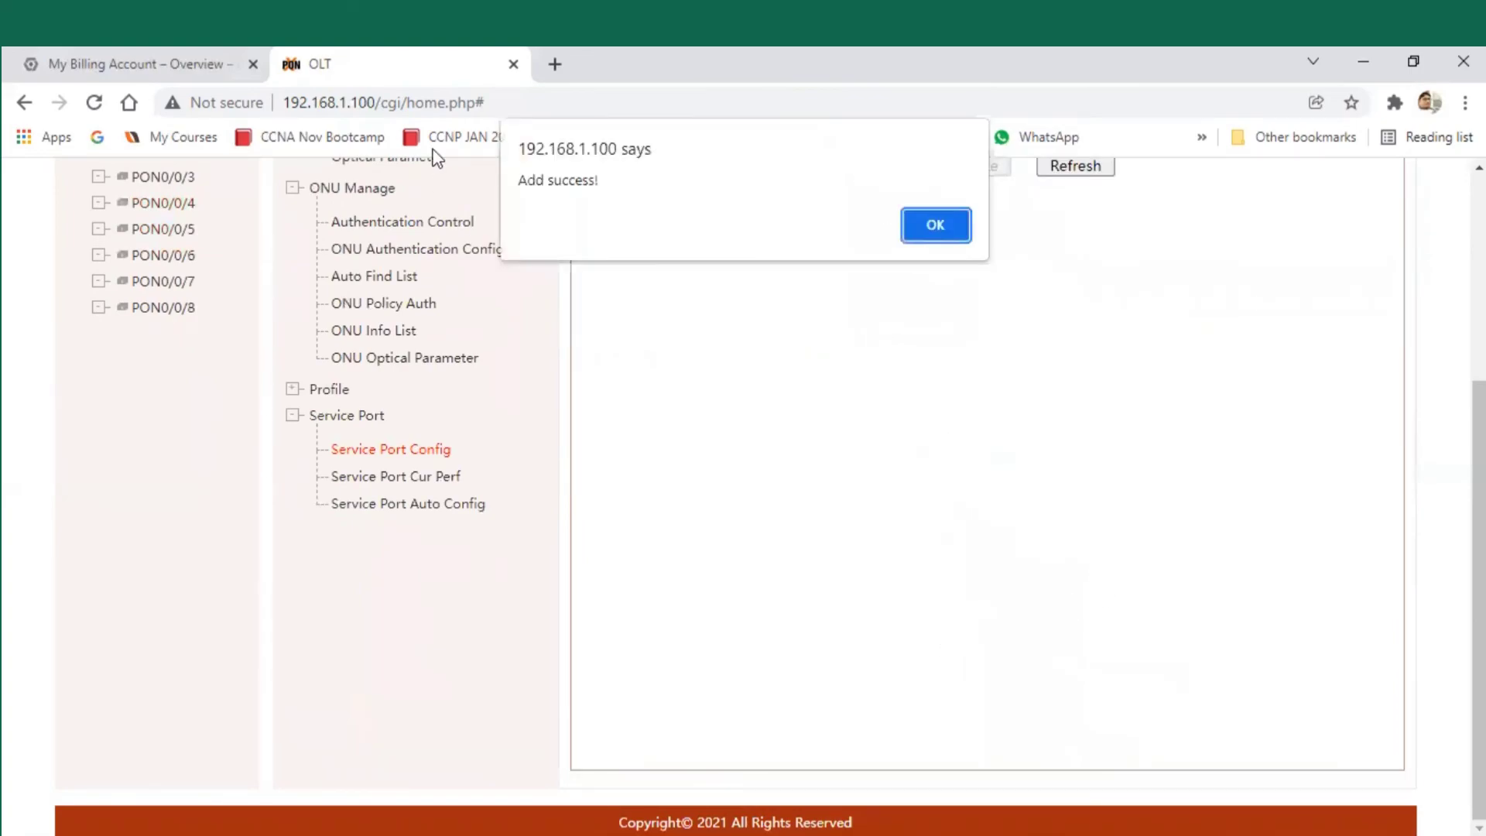
pyautogui.tripleClick(594, 186)
pyautogui.click(920, 236)
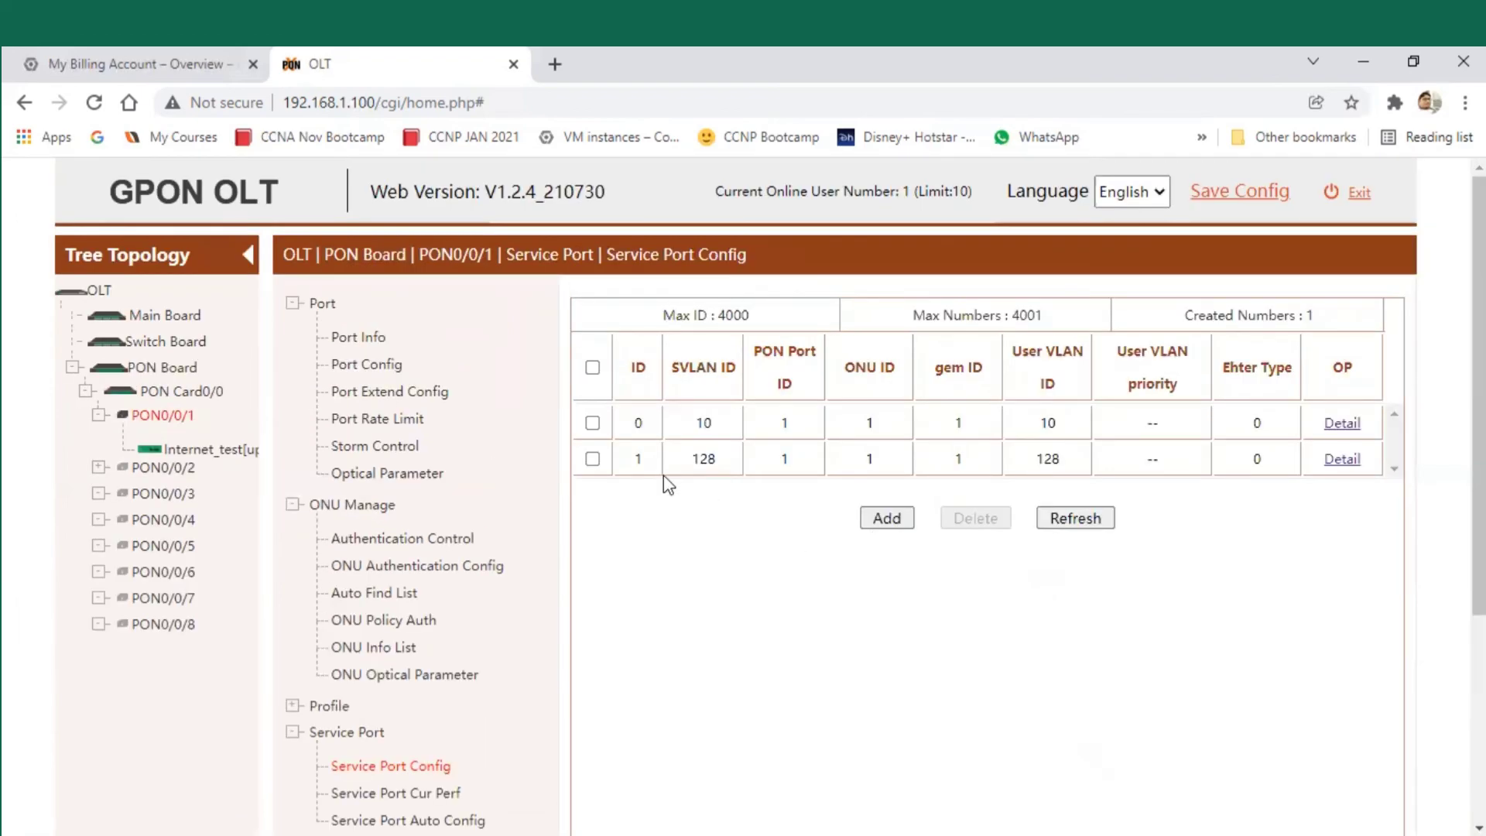
# - Go back to PON0/0/1's Port Info page, then switch to the BSNL profile Notepad note
pyautogui.moveTo(1075, 457); pyautogui.dragTo(1025, 458)
pyautogui.moveTo(687, 459); pyautogui.dragTo(762, 458)
pyautogui.click(786, 585)
pyautogui.click(188, 416)
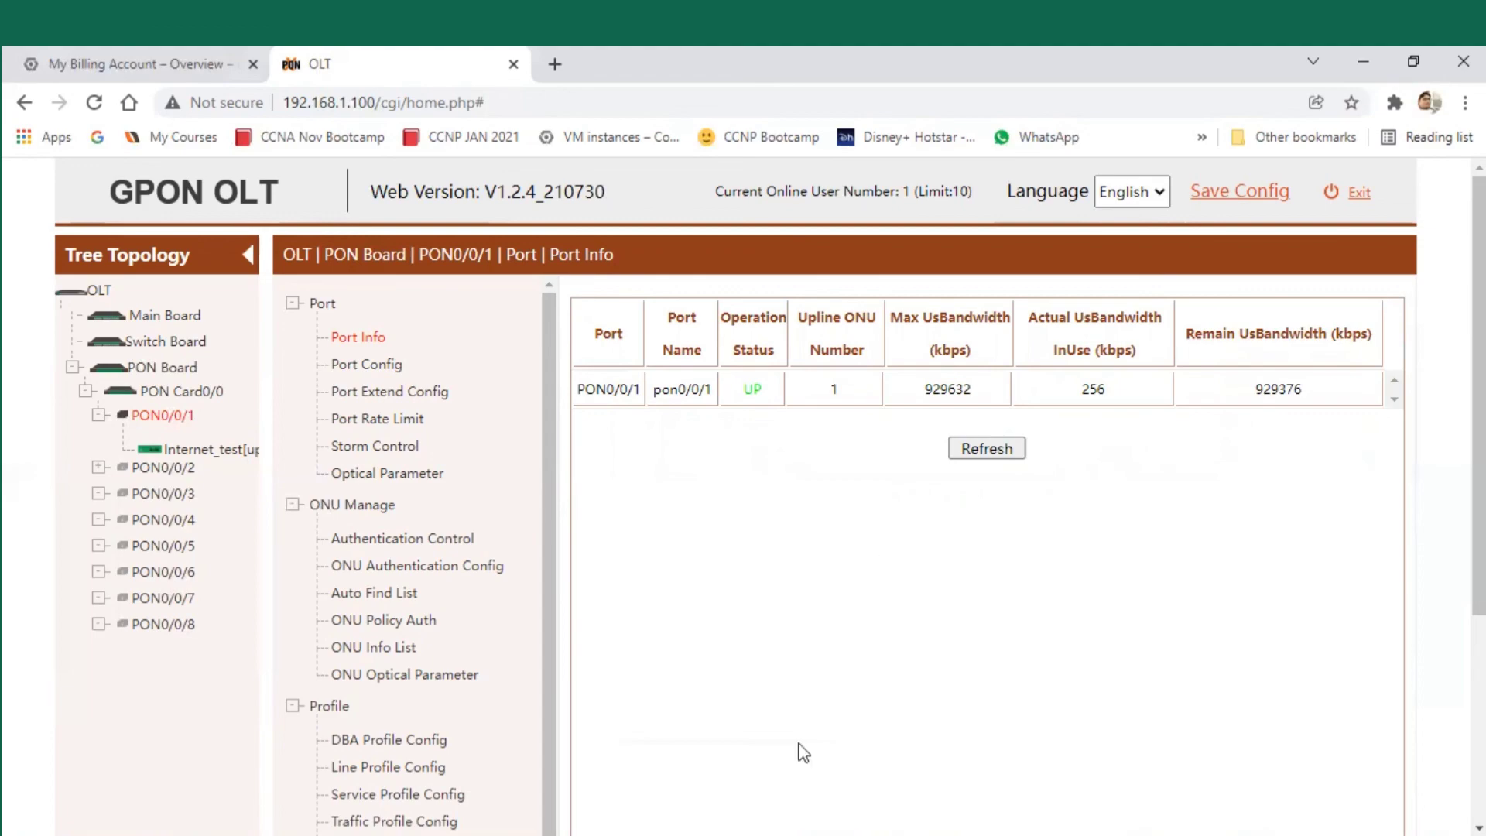
pyautogui.hotkey('alt', 'Tab')
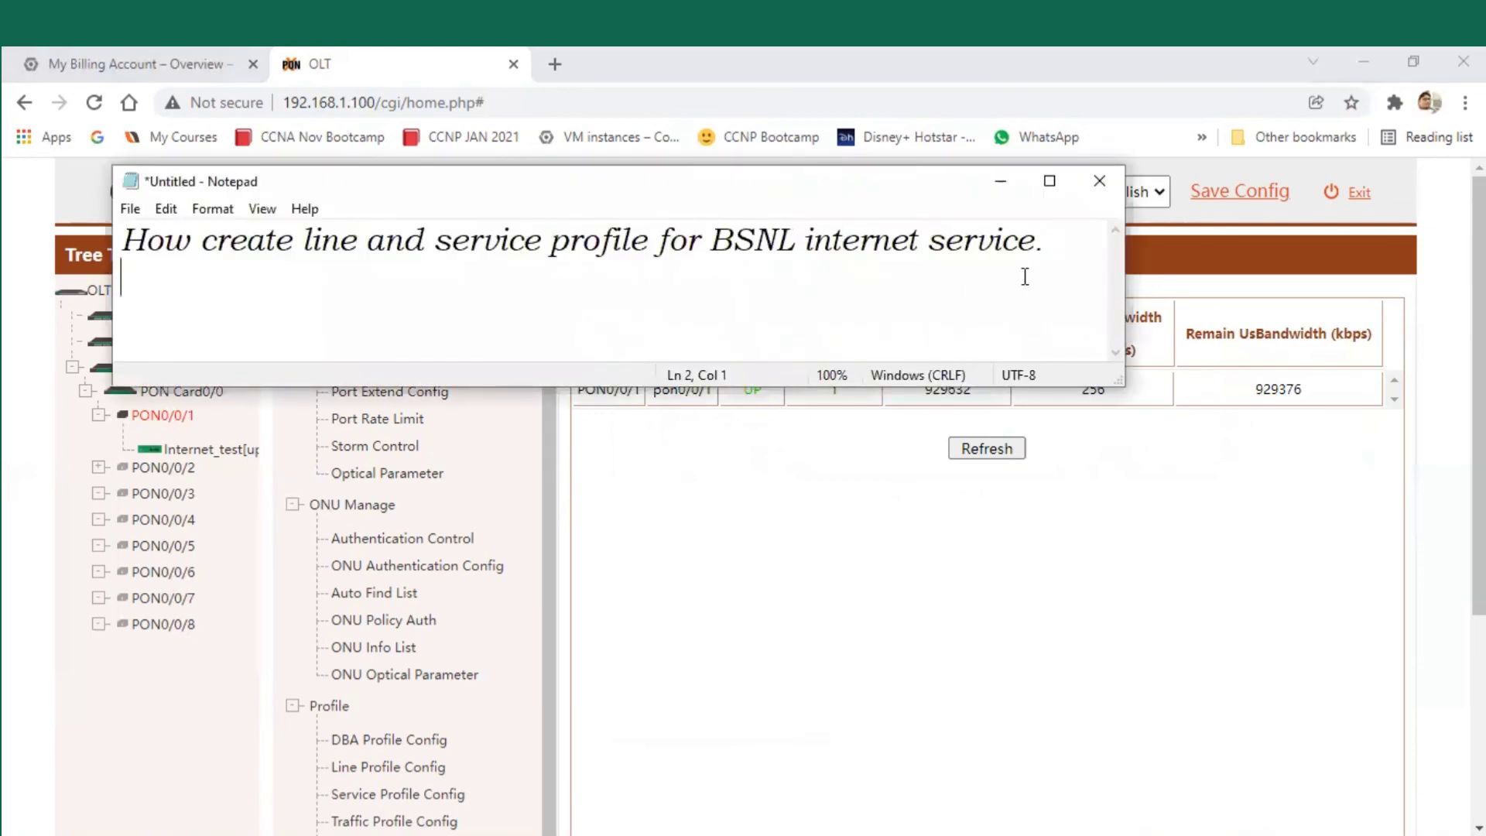